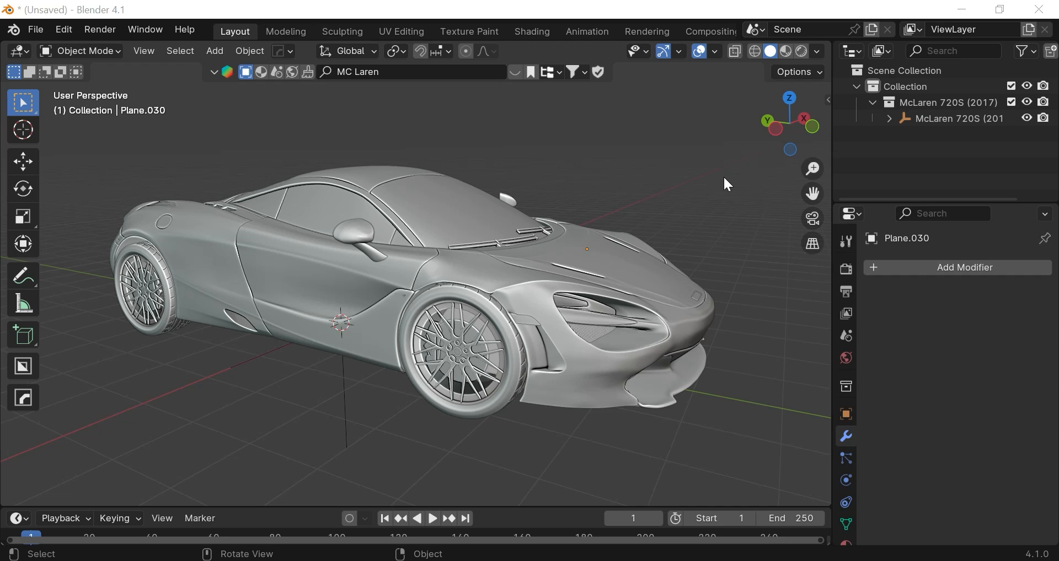
# - Examine the McLaren 720S model from the front and both sides, including its wheels
pyautogui.moveTo(783, 124); pyautogui.dragTo(816, 126)
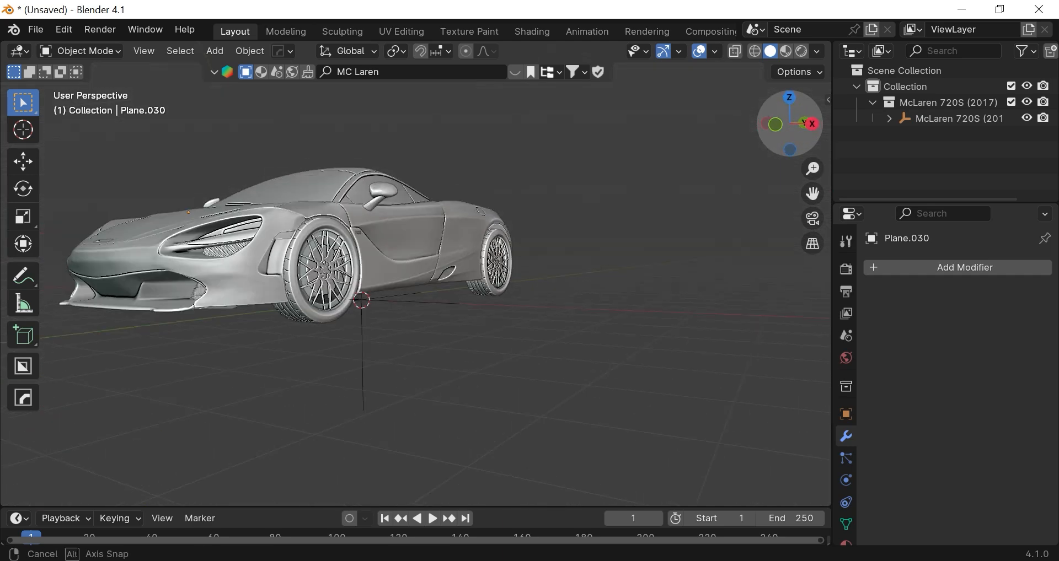
pyautogui.moveTo(710, 140); pyautogui.dragTo(710, 140)
pyautogui.scroll(3, 335, 257)
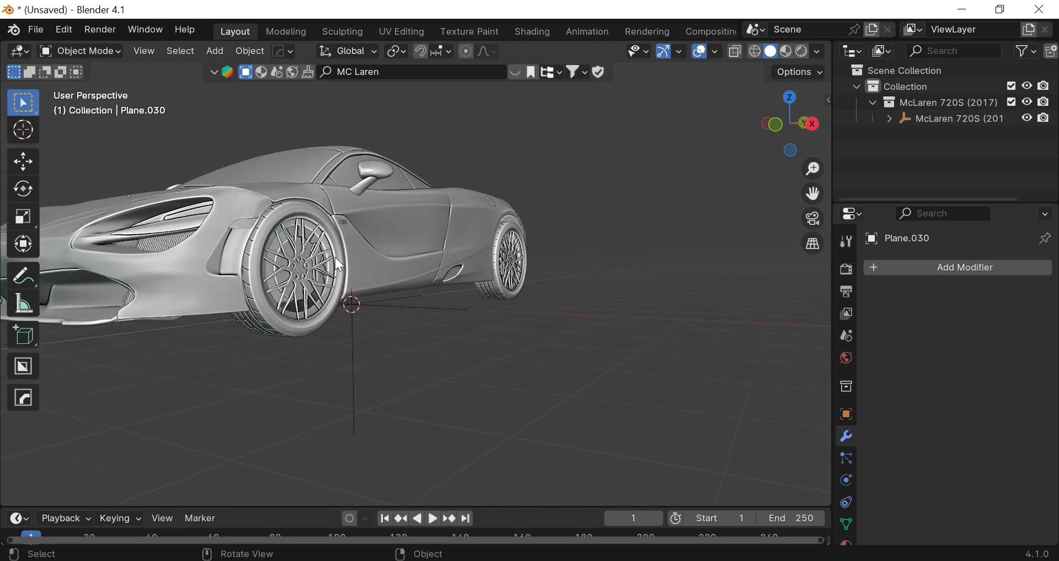
pyautogui.moveTo(772, 121); pyautogui.dragTo(725, 150)
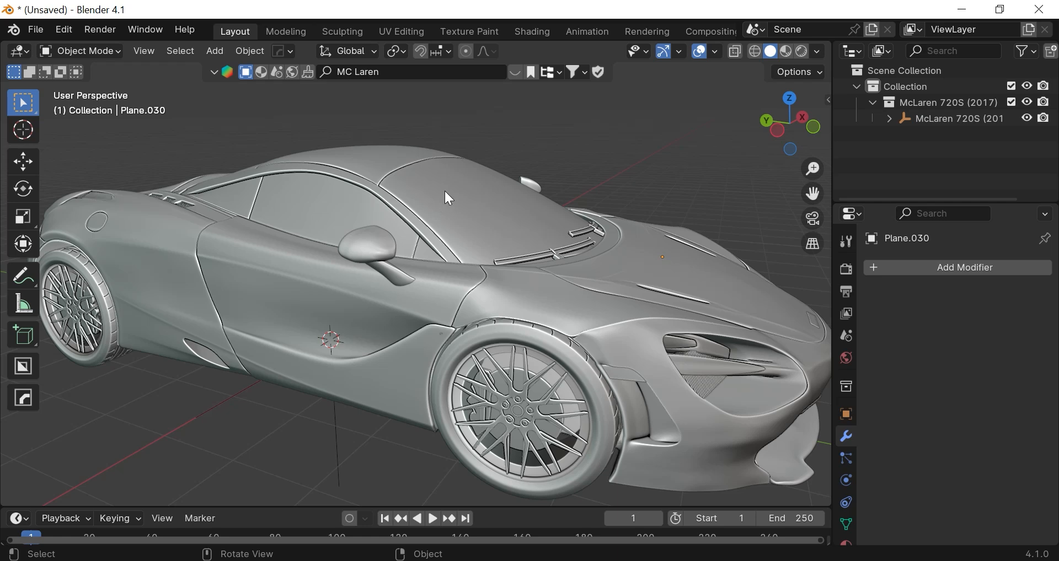
pyautogui.scroll(-3, 514, 223)
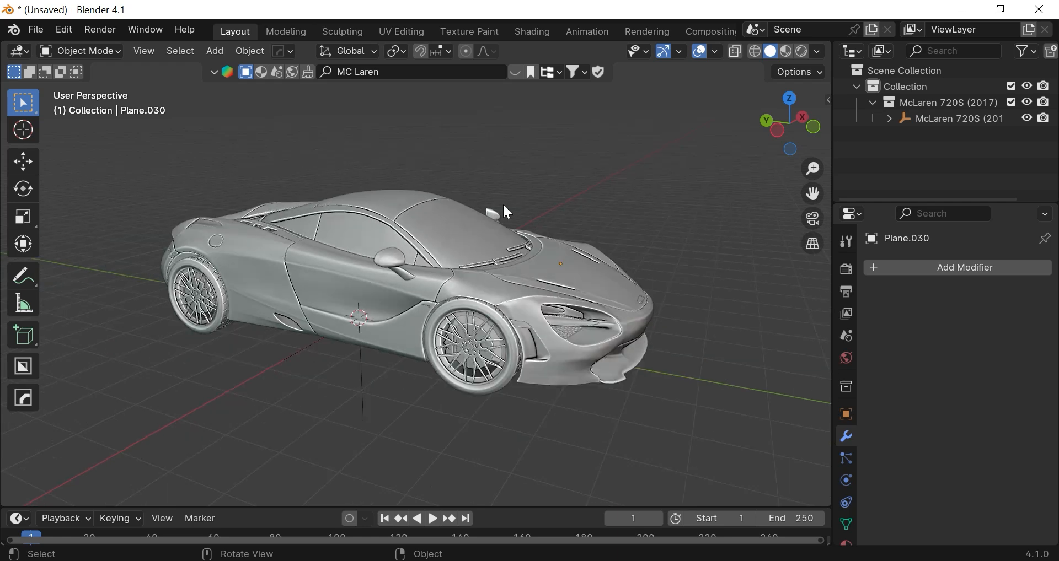
pyautogui.scroll(2, 504, 213)
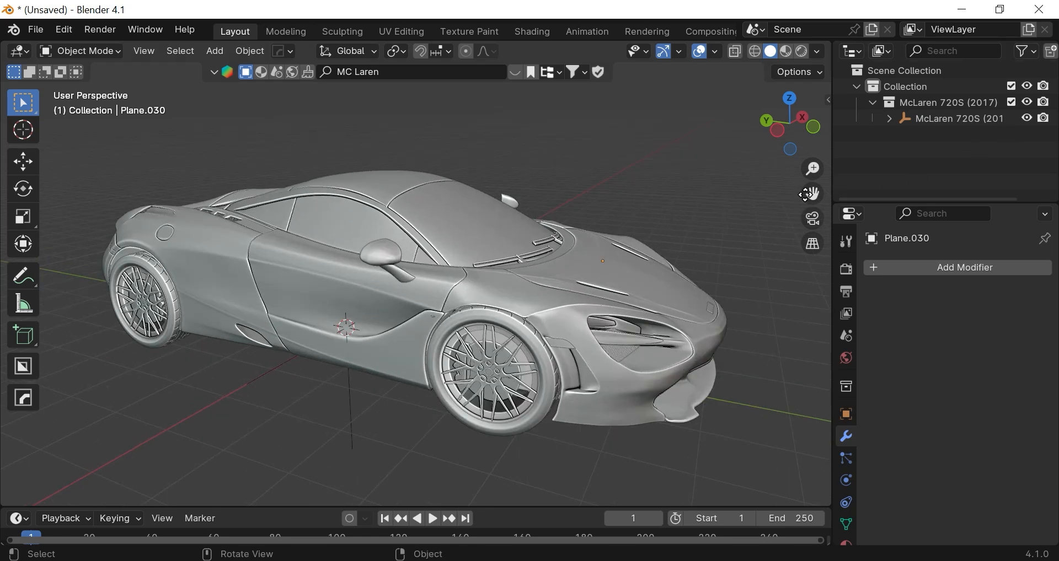
pyautogui.moveTo(813, 193); pyautogui.dragTo(848, 200)
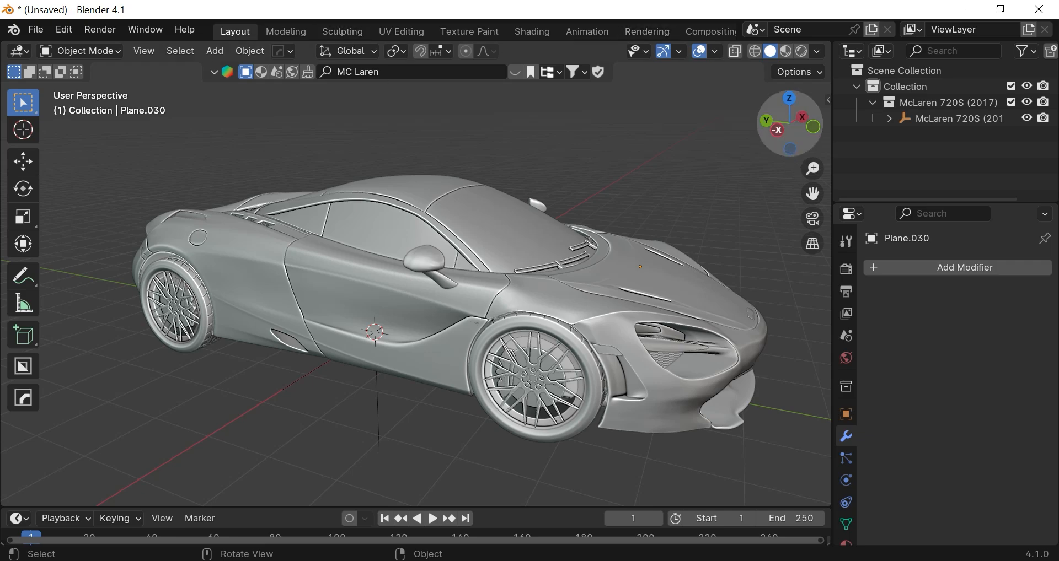
pyautogui.moveTo(762, 133); pyautogui.dragTo(656, 136)
pyautogui.scroll(3, 577, 286)
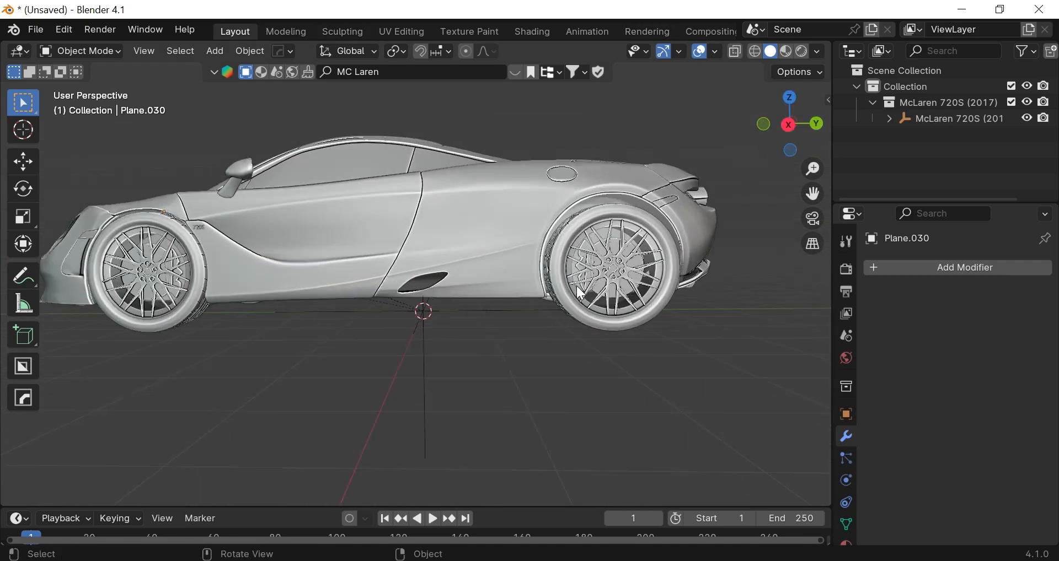
pyautogui.moveTo(813, 194); pyautogui.dragTo(910, 196)
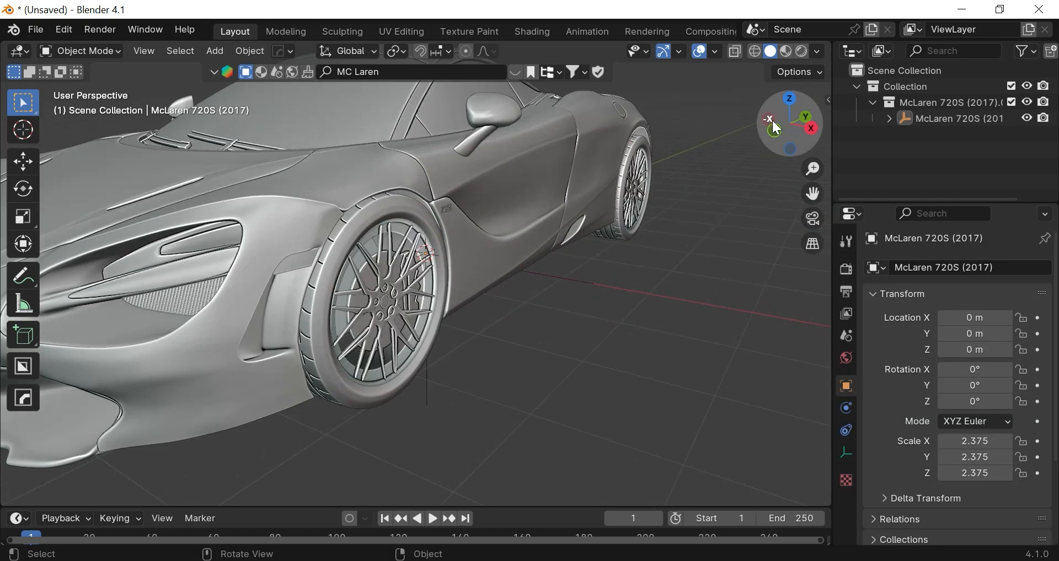
# - Open the car's combined wheels mesh in Edit Mode and select all of its geometry
pyautogui.moveTo(772, 118); pyautogui.dragTo(781, 118)
pyautogui.scroll(2, 334, 295)
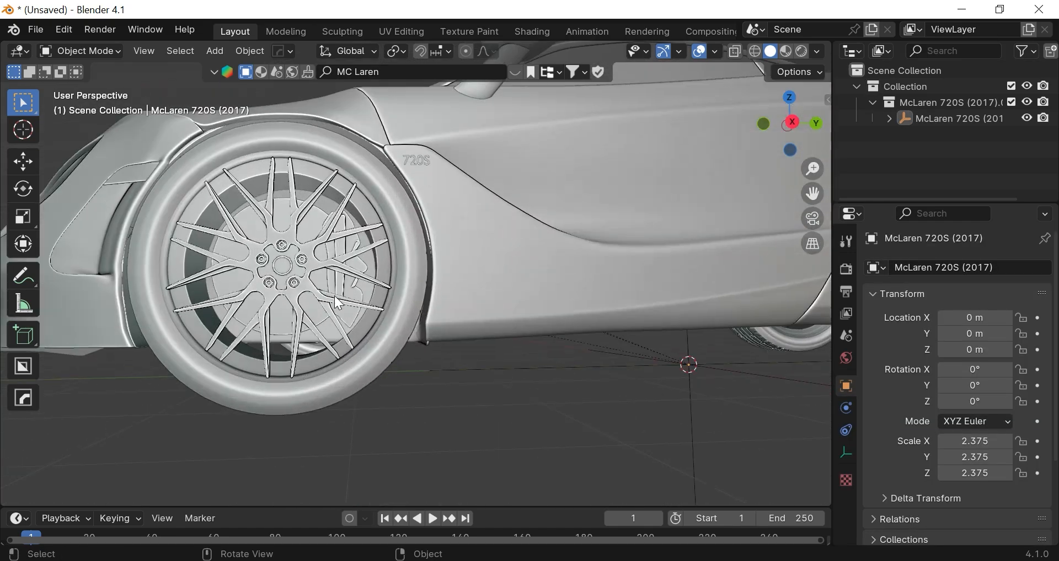
pyautogui.click(335, 296)
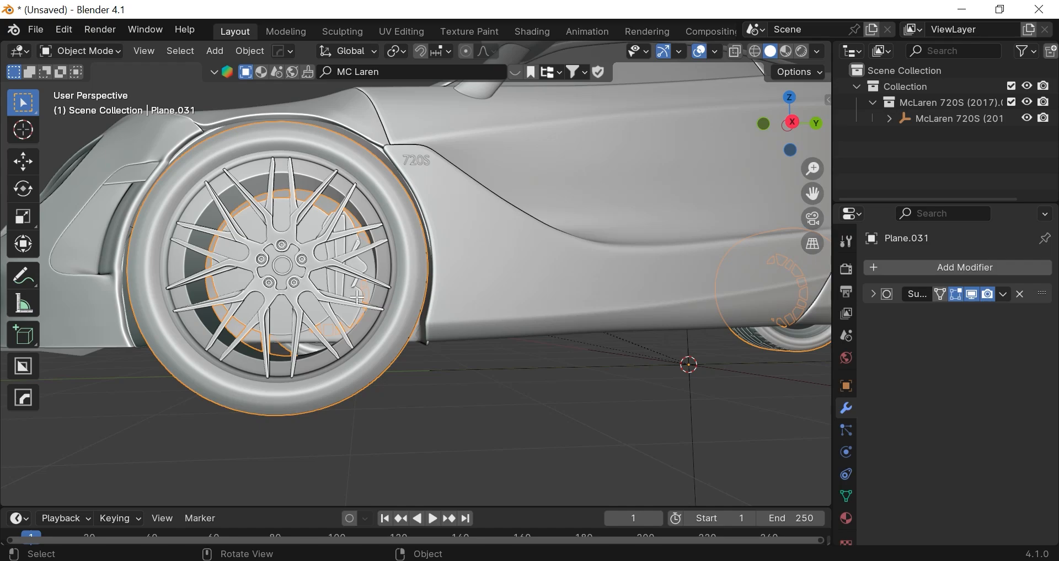
pyautogui.press('Tab')
pyautogui.scroll(4, 289, 245)
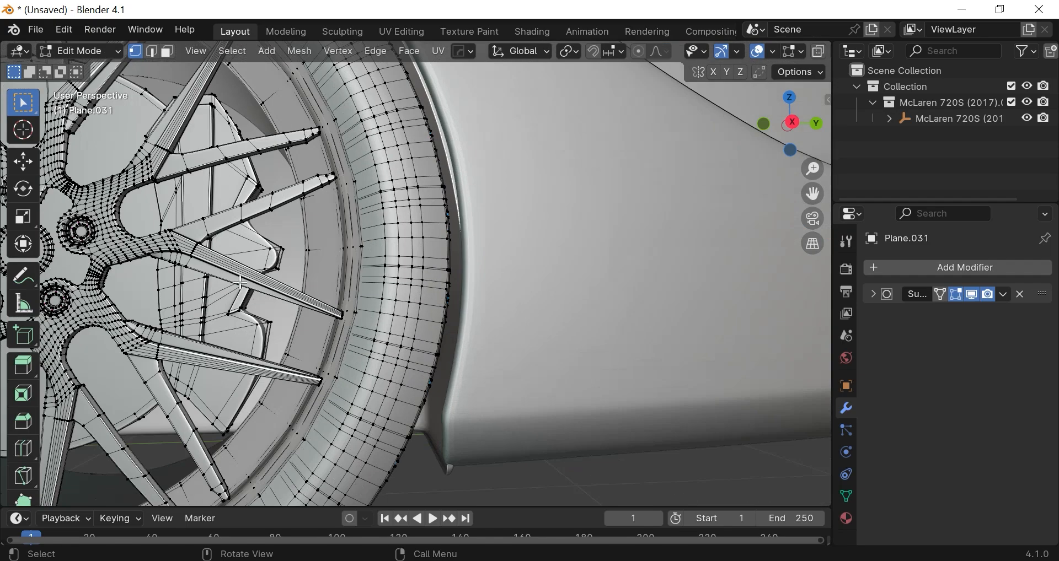
pyautogui.scroll(-3, 345, 273)
pyautogui.scroll(-4, 731, 182)
pyautogui.moveTo(792, 134); pyautogui.dragTo(794, 72)
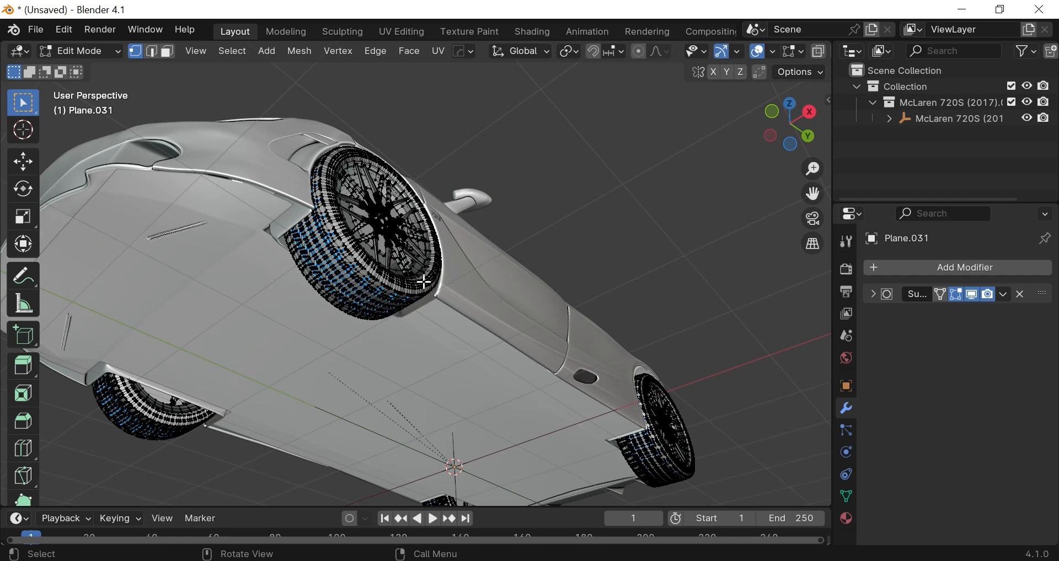
pyautogui.press('a')
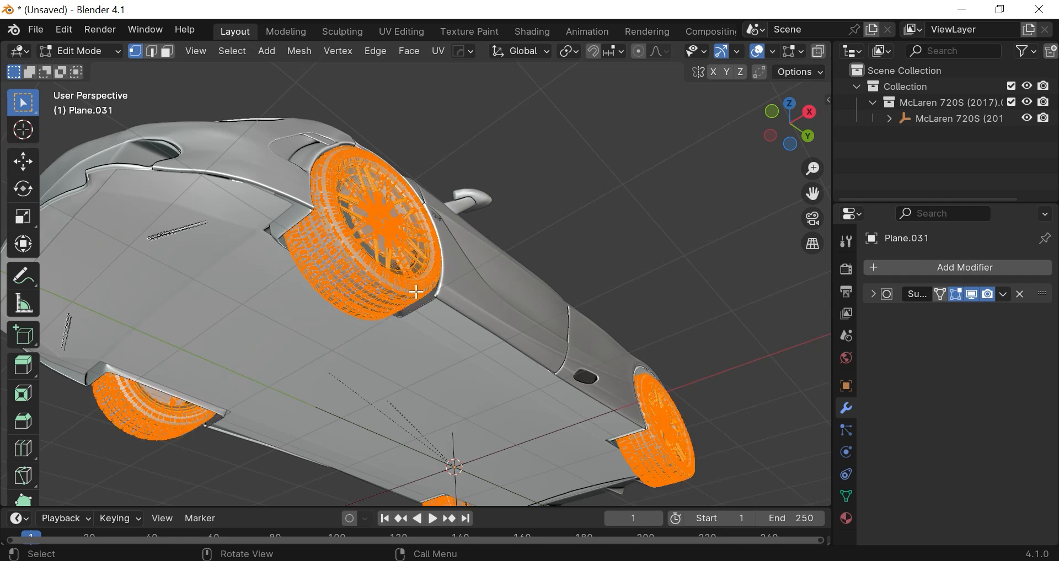
# - Turn on X-ray, select only the front wheel on the positive X side and separate it into its own object
pyautogui.moveTo(789, 126); pyautogui.dragTo(736, 168)
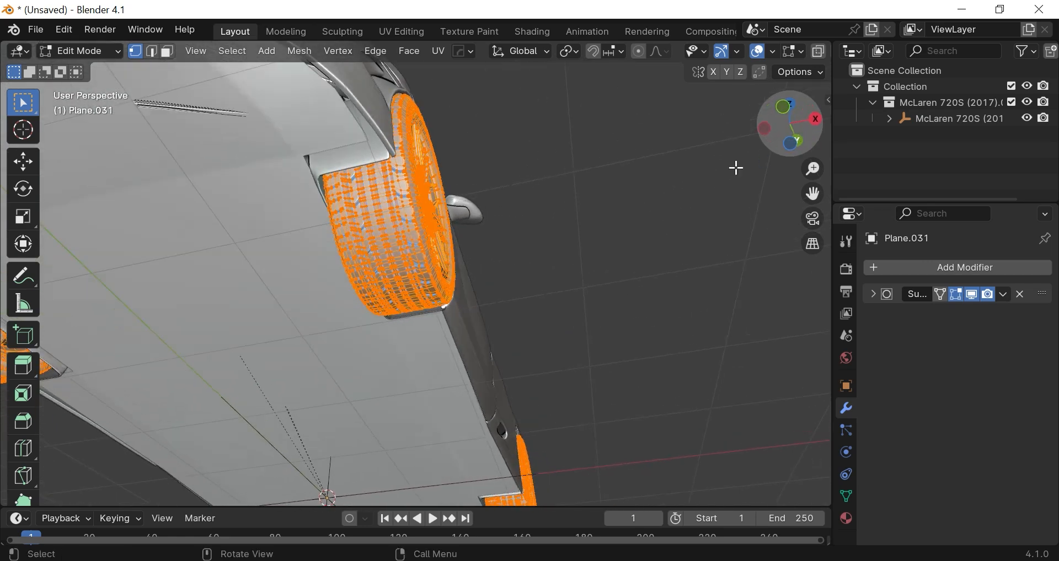
pyautogui.hotkey('alt', 'z')
pyautogui.scroll(-2, 560, 227)
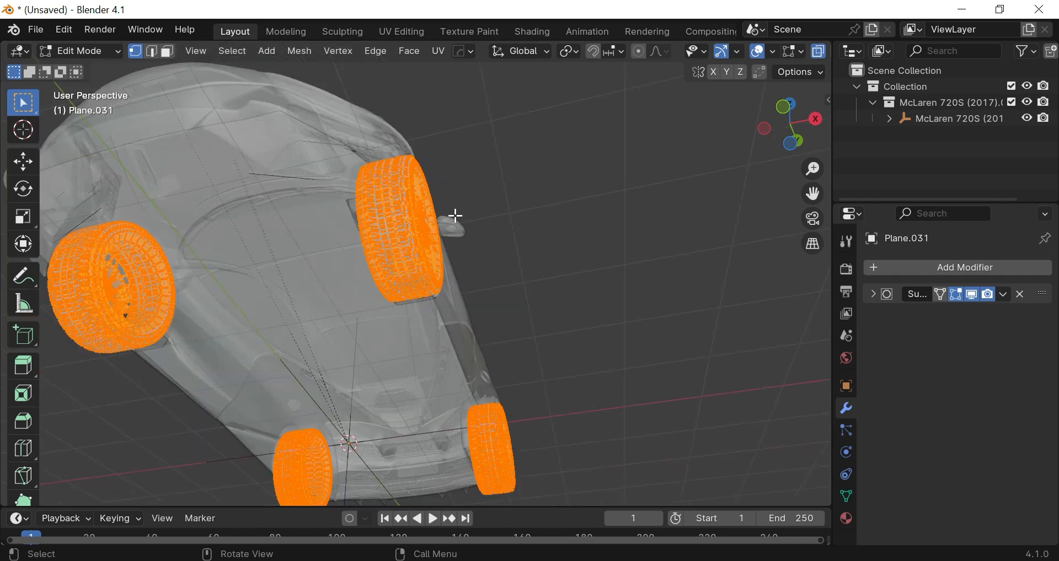
pyautogui.click(391, 118)
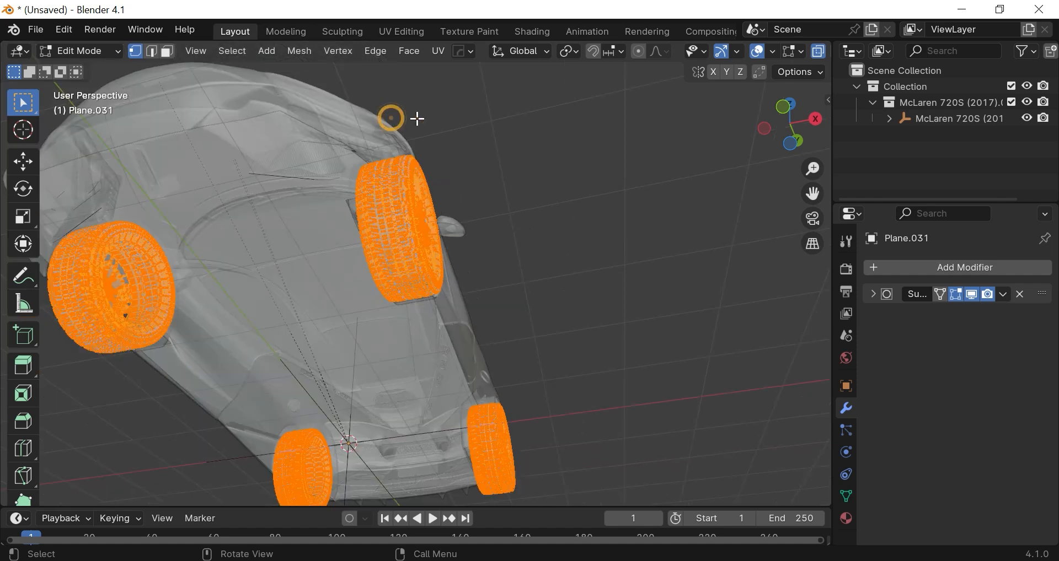
pyautogui.click(461, 135)
pyautogui.moveTo(317, 96); pyautogui.dragTo(543, 350)
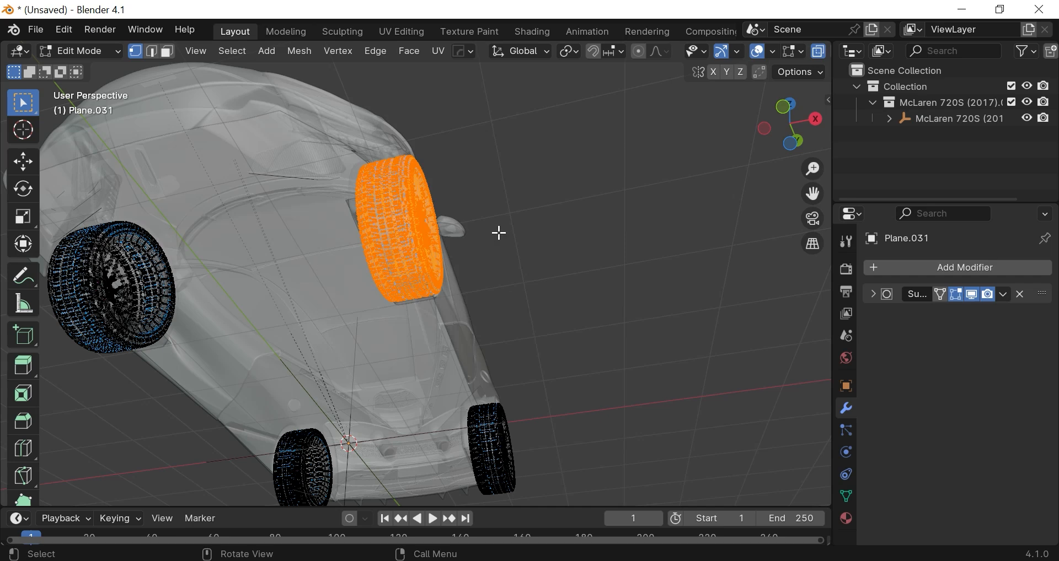
pyautogui.press('p')
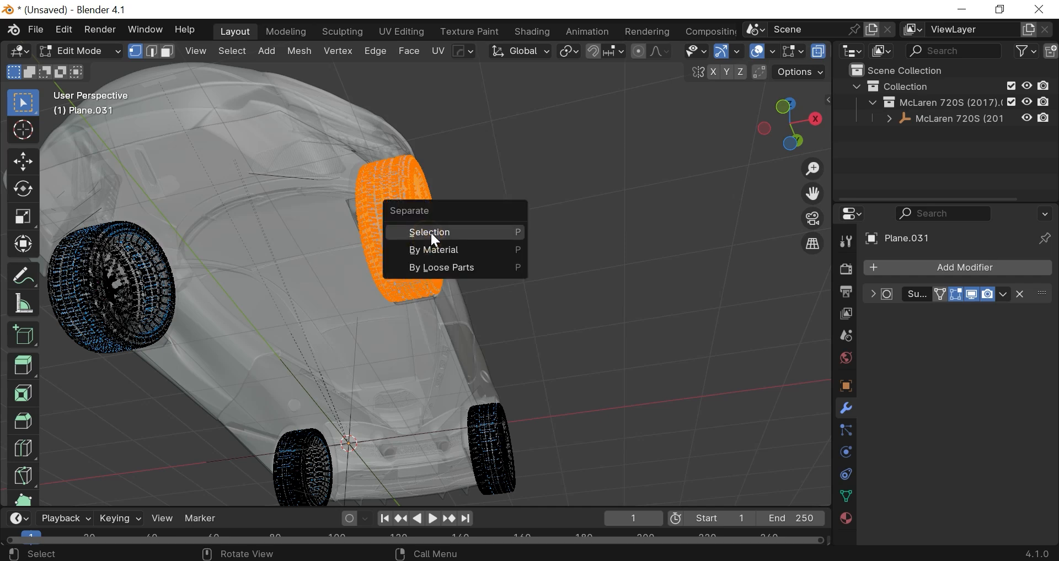
pyautogui.click(430, 233)
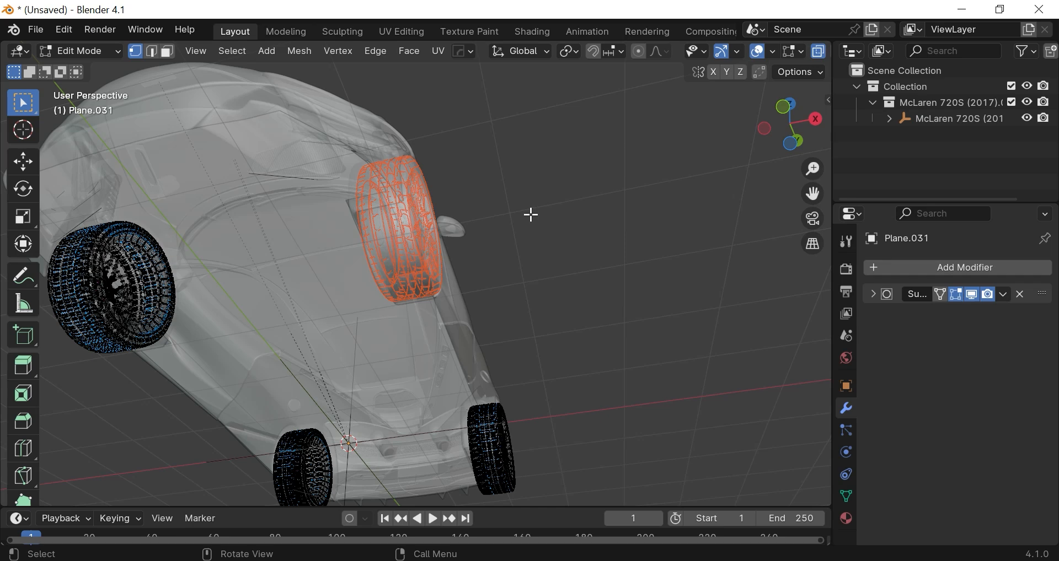
# - Remove the subdivision modifier from both the remaining wheels object and the separated front wheel
pyautogui.scroll(3, 531, 215)
pyautogui.scroll(-2, 531, 215)
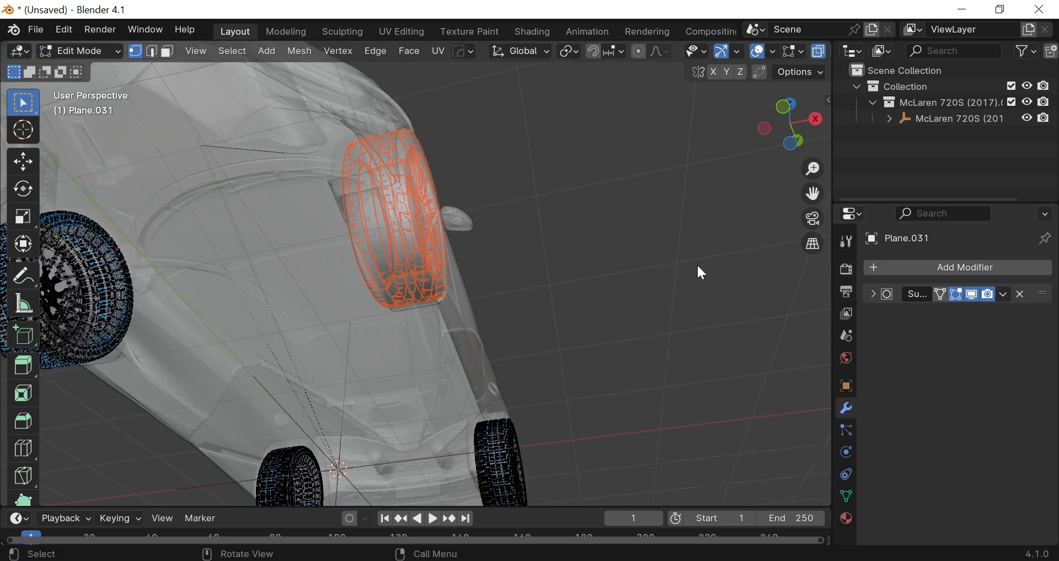
pyautogui.click(1019, 292)
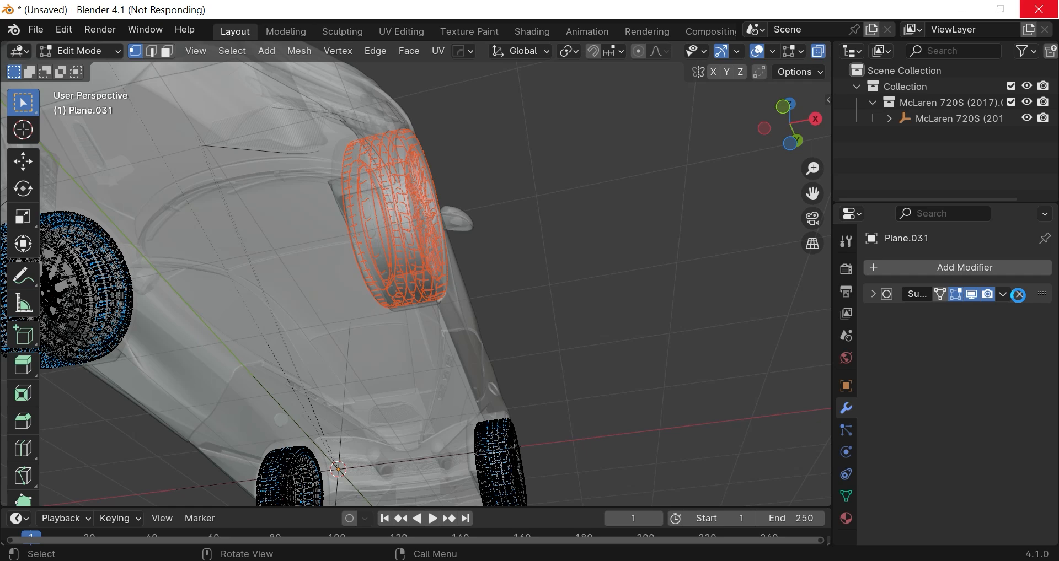
pyautogui.click(1018, 296)
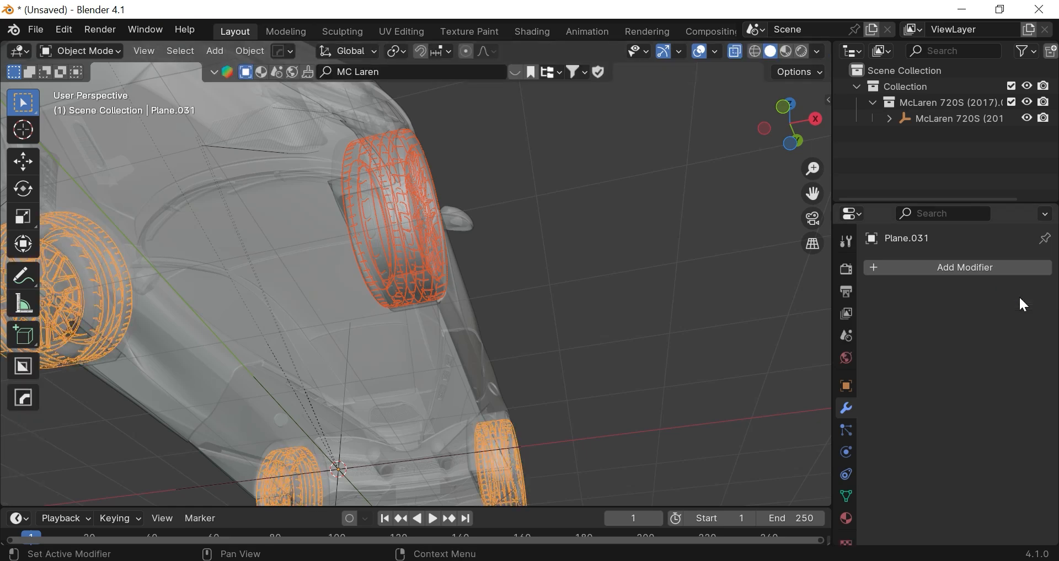
pyautogui.click(393, 235)
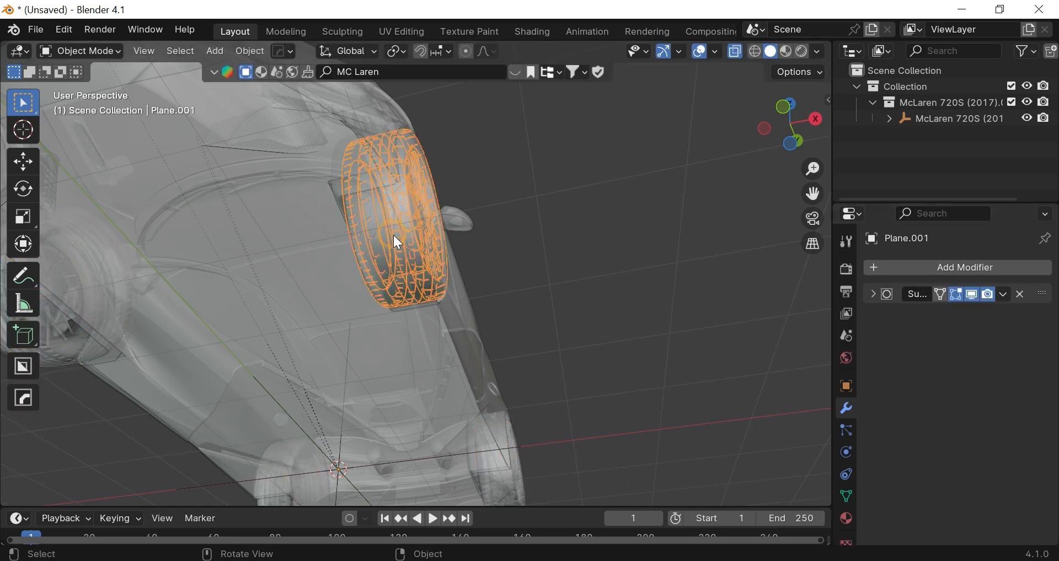
pyautogui.click(1021, 293)
# - Edit the remaining wheels mesh and separate the other front wheel, on the negative X side, by selection
pyautogui.moveTo(89, 315); pyautogui.dragTo(112, 333, button='middle')
pyautogui.click(82, 343)
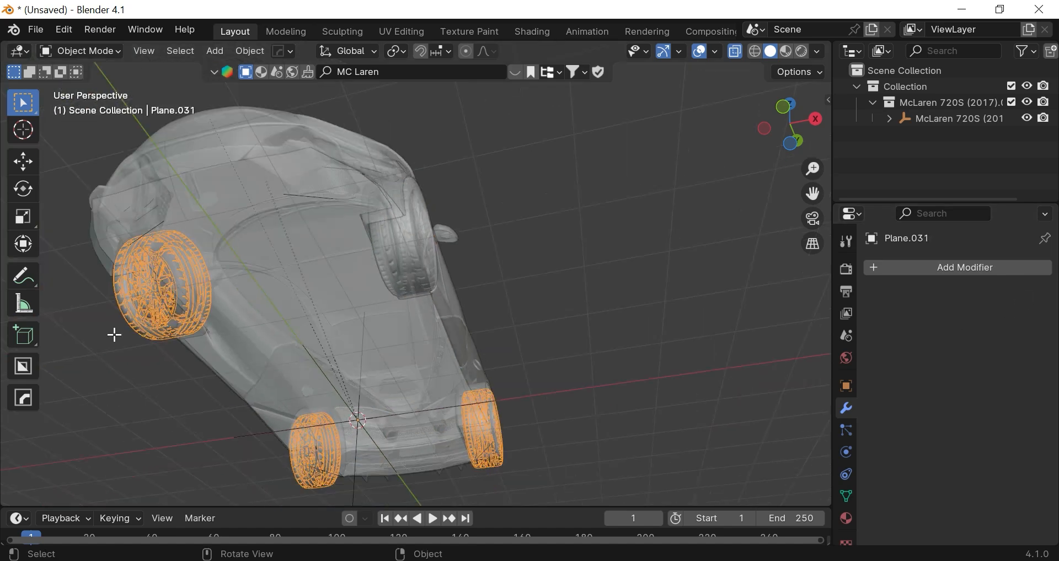
pyautogui.press('Tab')
pyautogui.moveTo(81, 171); pyautogui.dragTo(263, 402)
pyautogui.press('p')
pyautogui.click(249, 252)
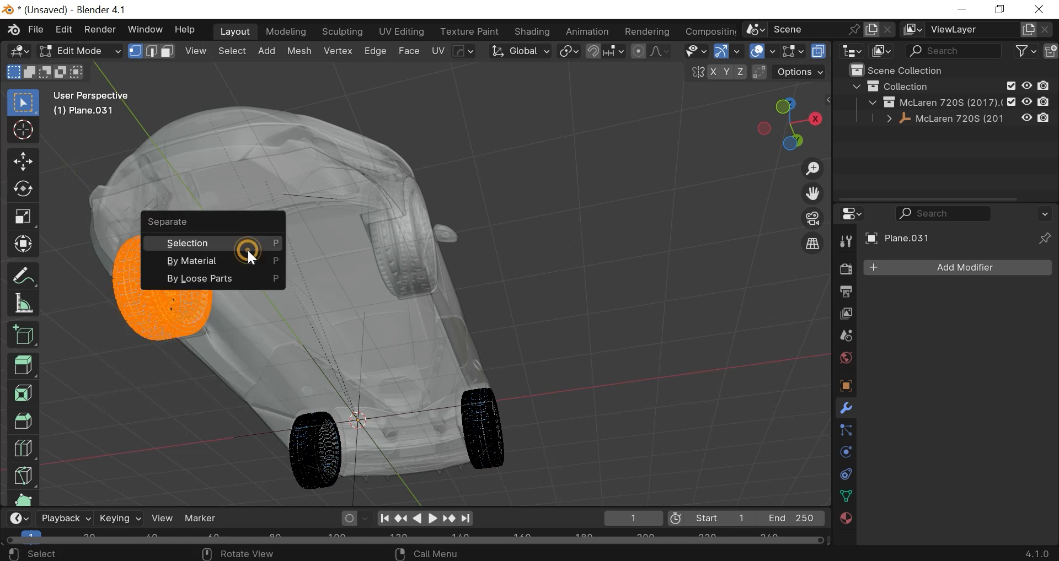
# - Select the rear wheel on the negative X side and separate it into its own object
pyautogui.scroll(3, 238, 267)
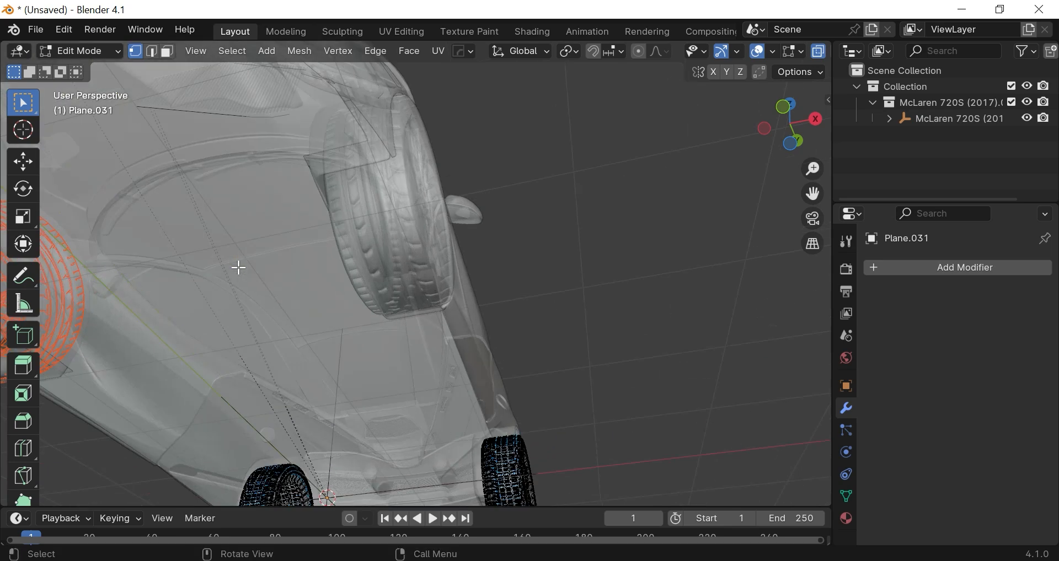
pyautogui.scroll(-1, 239, 268)
pyautogui.scroll(-3, 270, 365)
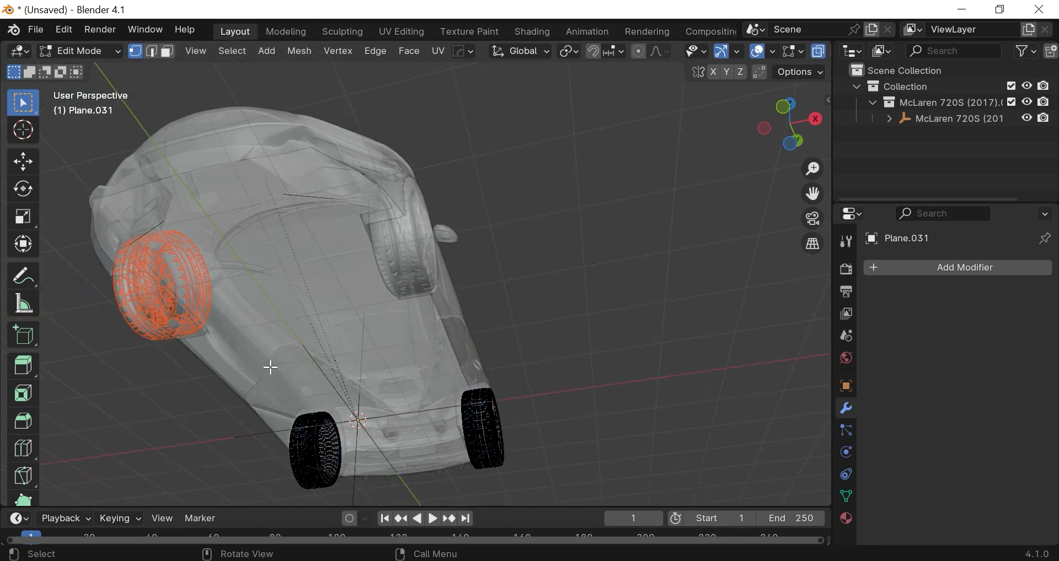
pyautogui.moveTo(257, 366); pyautogui.dragTo(371, 478)
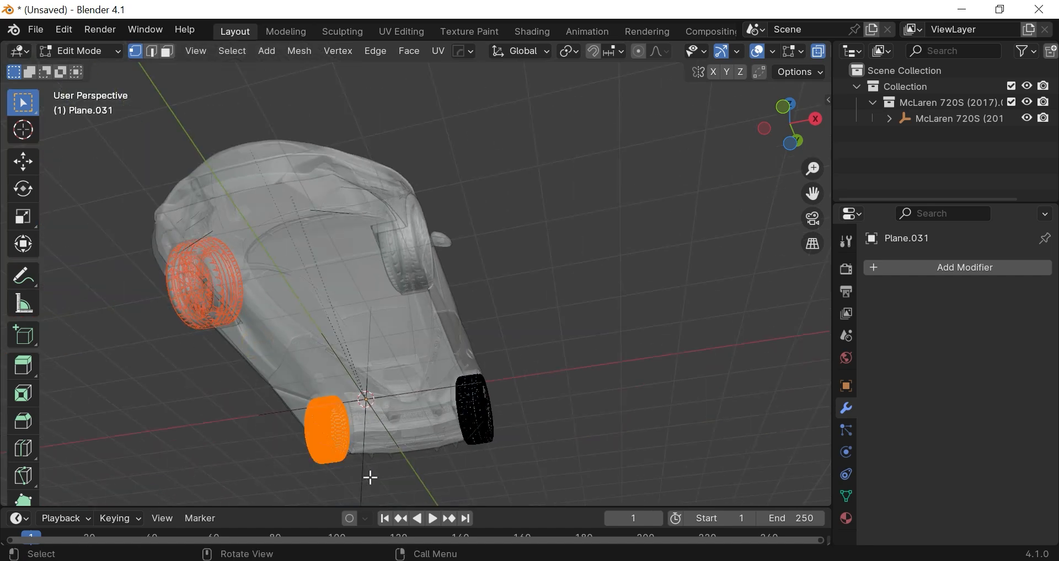
pyautogui.press('p')
pyautogui.click(375, 333)
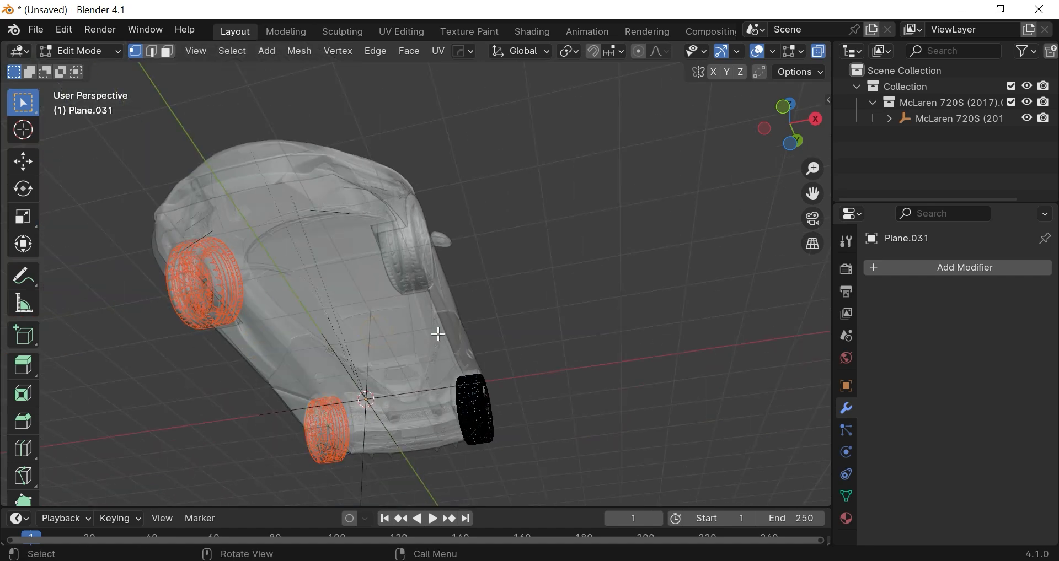
# - Separate the rear wheel on the positive X side by selection and return to Object Mode
pyautogui.moveTo(438, 335); pyautogui.dragTo(582, 468)
pyautogui.press('p')
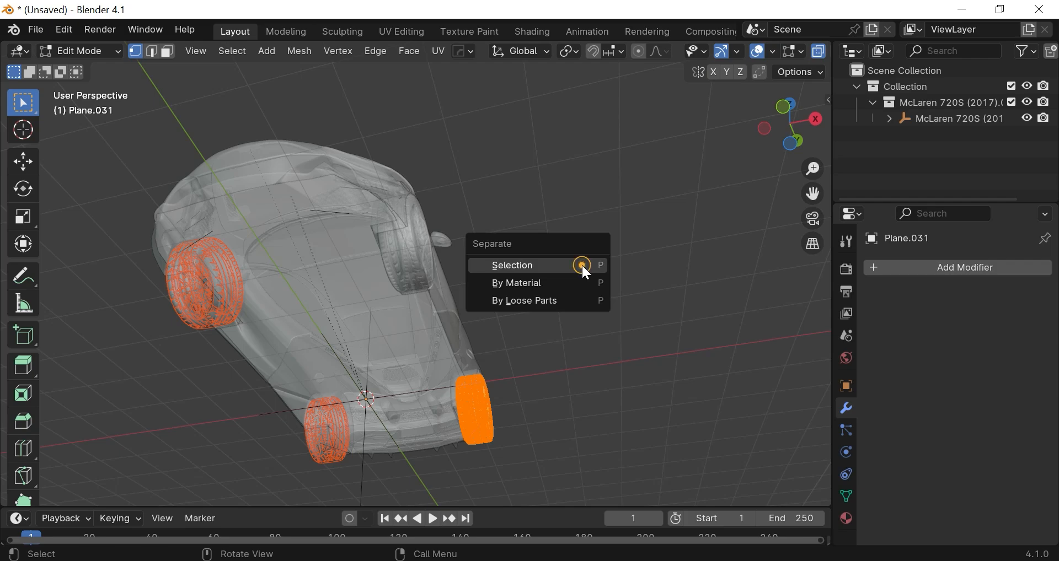
pyautogui.click(581, 266)
pyautogui.press('Tab')
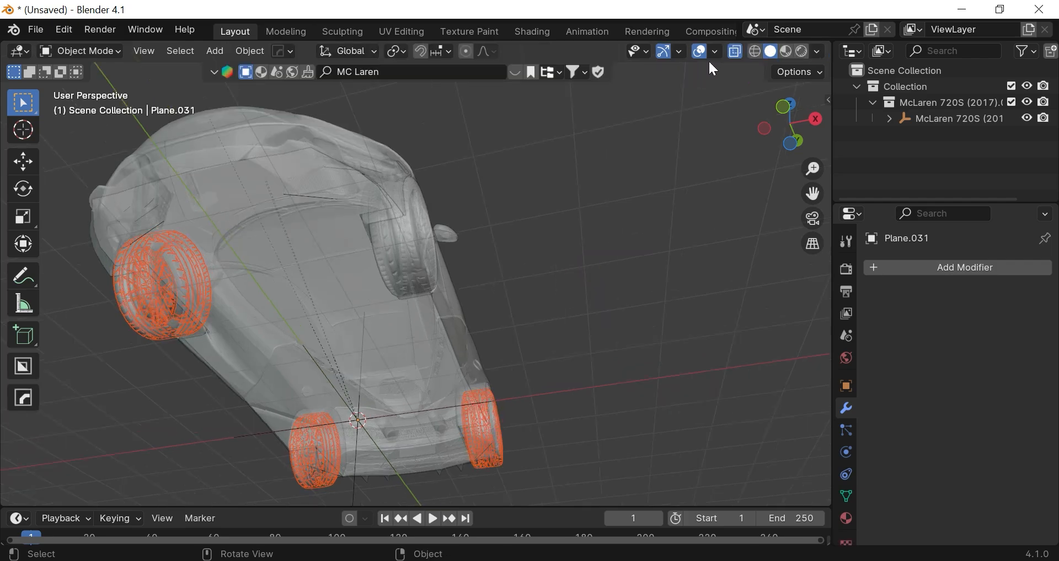
# - Turn off X-ray and select the separated front wheel on the negative X side
pyautogui.click(734, 52)
pyautogui.click(219, 327)
pyautogui.scroll(3, 219, 328)
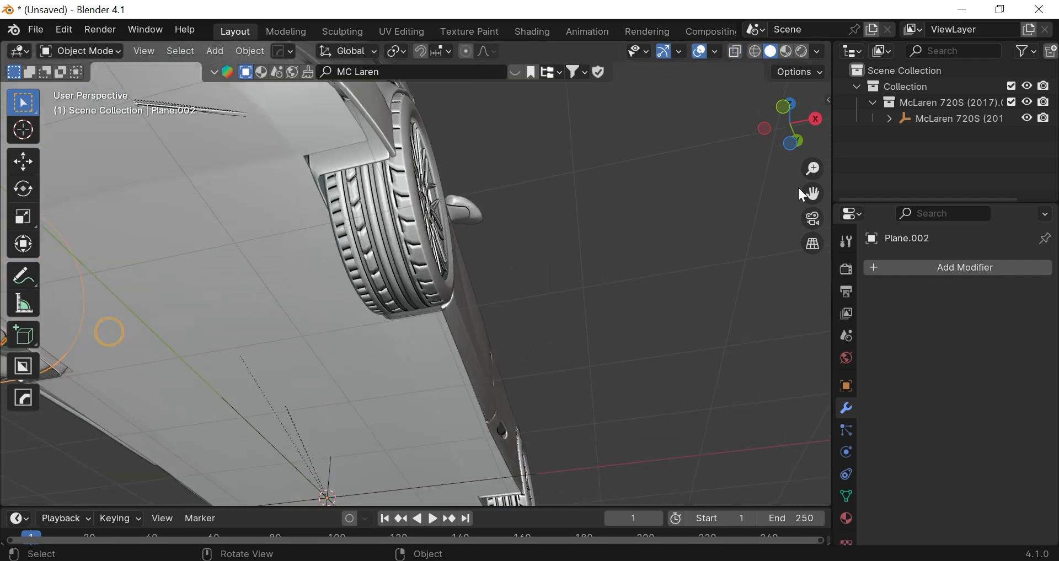
# - Select the separated front wheel on the positive X side, using the right orthographic view
pyautogui.moveTo(791, 124); pyautogui.dragTo(808, 143)
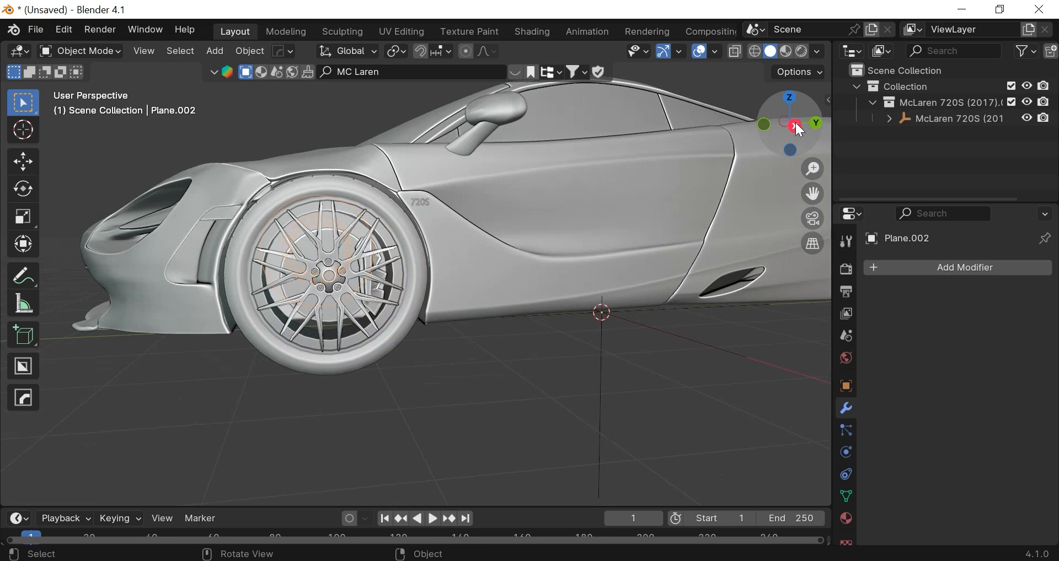
pyautogui.click(800, 130)
pyautogui.scroll(4, 302, 293)
pyautogui.click(287, 300)
pyautogui.scroll(-2, 289, 303)
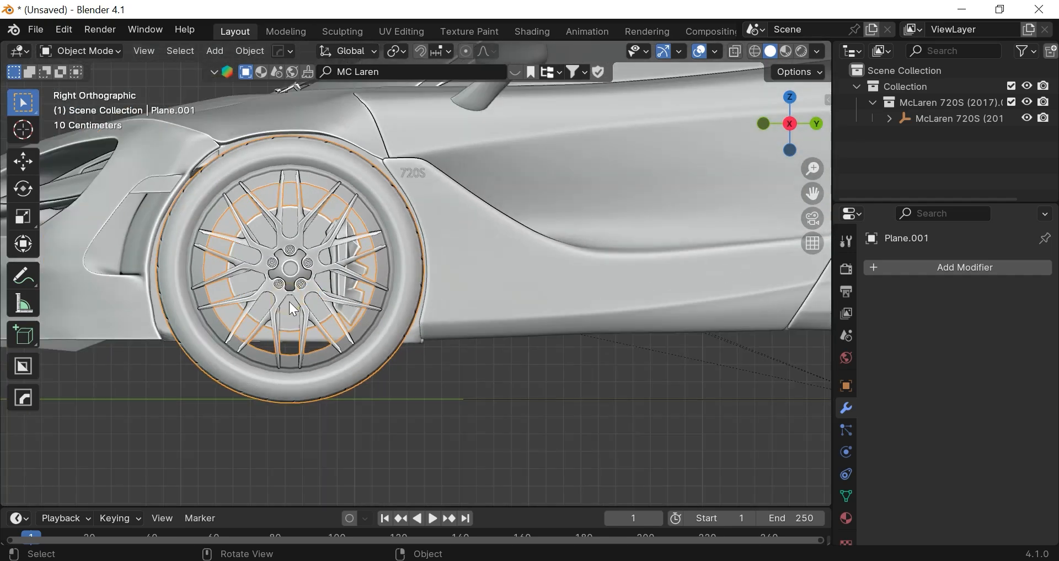
pyautogui.scroll(-3, 289, 303)
pyautogui.moveTo(807, 129); pyautogui.dragTo(207, 491)
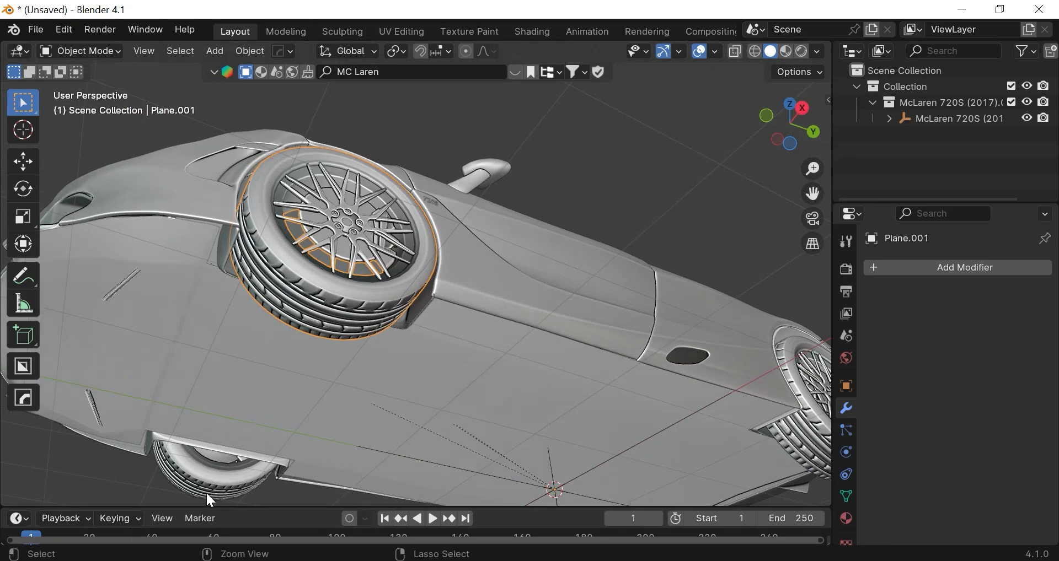
# - Select all four separated wheels and set their origins to the center of mass by volume
pyautogui.scroll(-2, 353, 460)
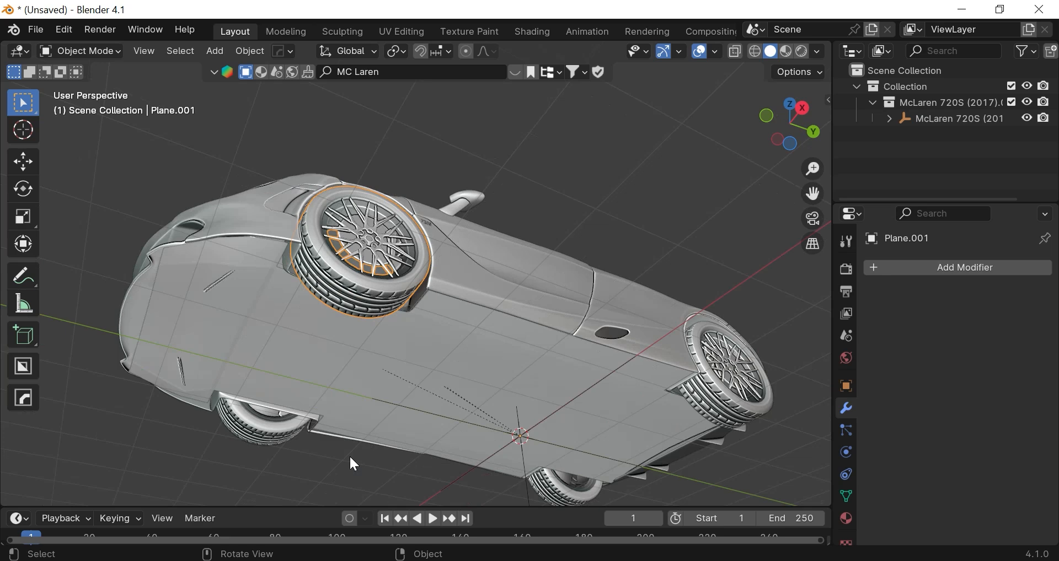
pyautogui.keyDown('shift'); pyautogui.click(283, 434); pyautogui.keyUp('shift')
pyautogui.keyDown('shift'); pyautogui.click(579, 481); pyautogui.keyUp('shift')
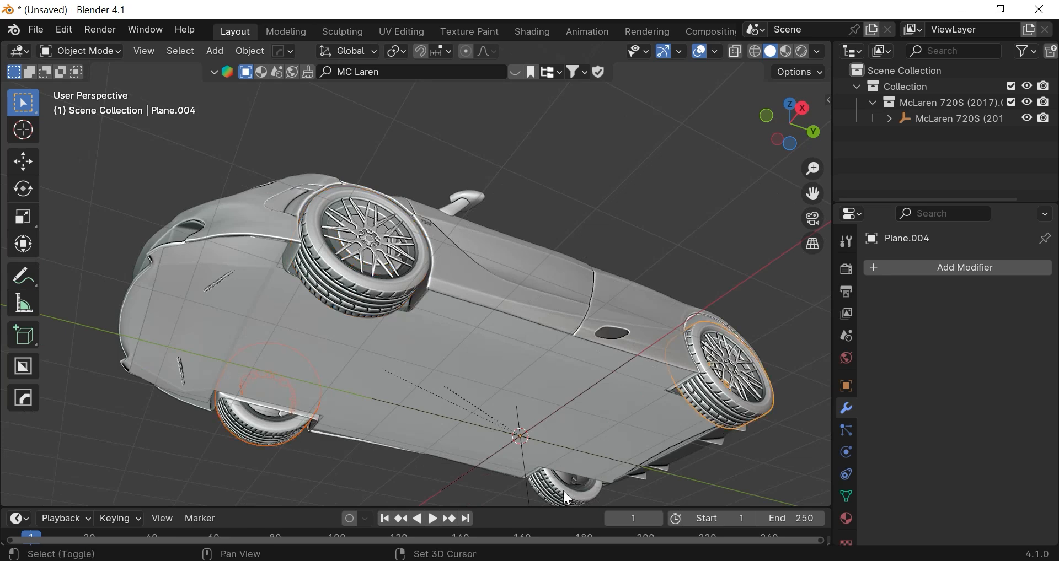
pyautogui.keyDown('shift'); pyautogui.click(564, 492); pyautogui.keyUp('shift')
pyautogui.keyDown('shift'); pyautogui.click(352, 263); pyautogui.keyUp('shift')
pyautogui.scroll(1, 353, 263)
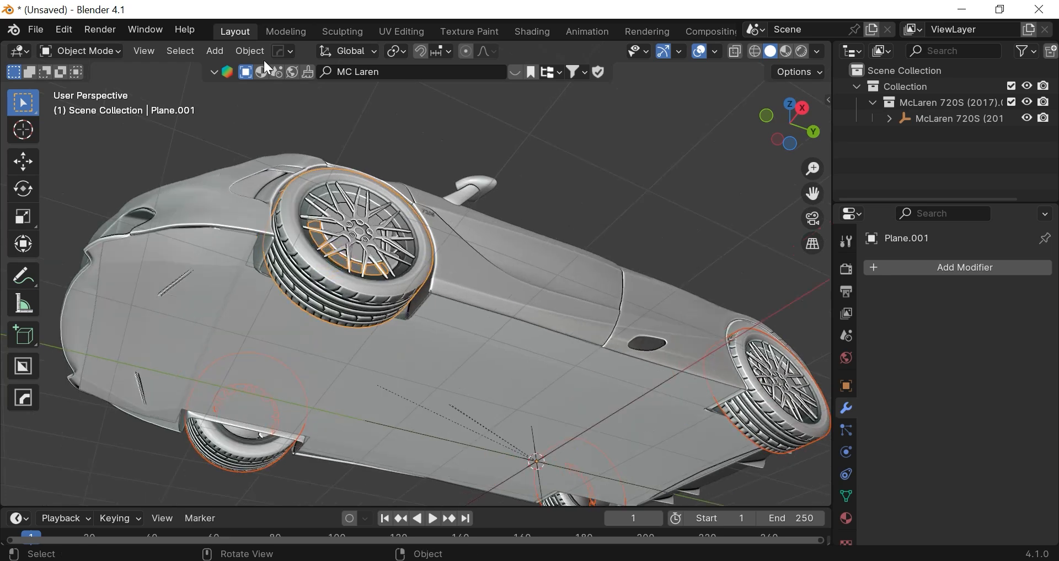
pyautogui.click(261, 56)
pyautogui.moveTo(288, 87)
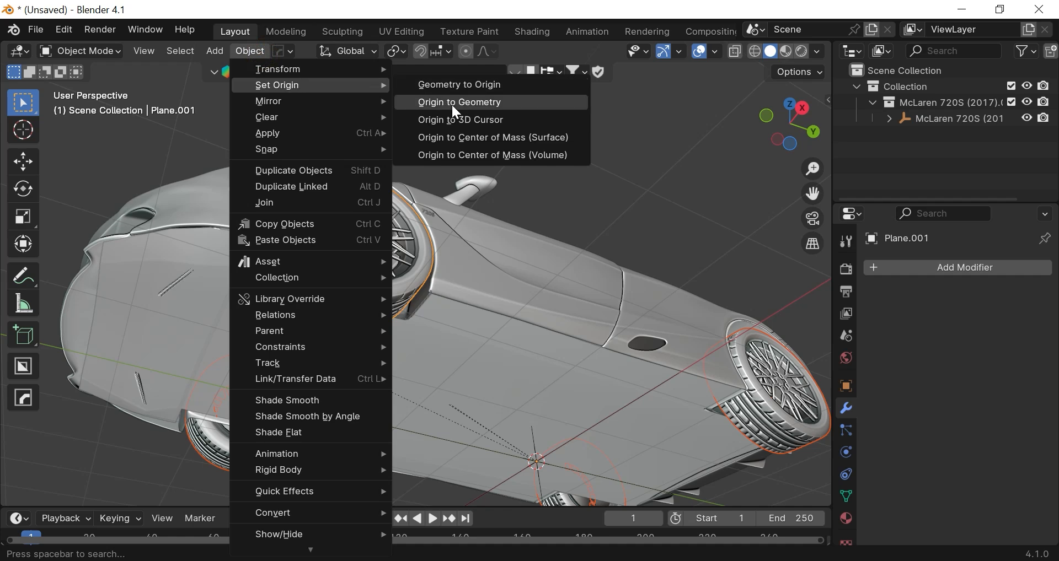
pyautogui.click(494, 156)
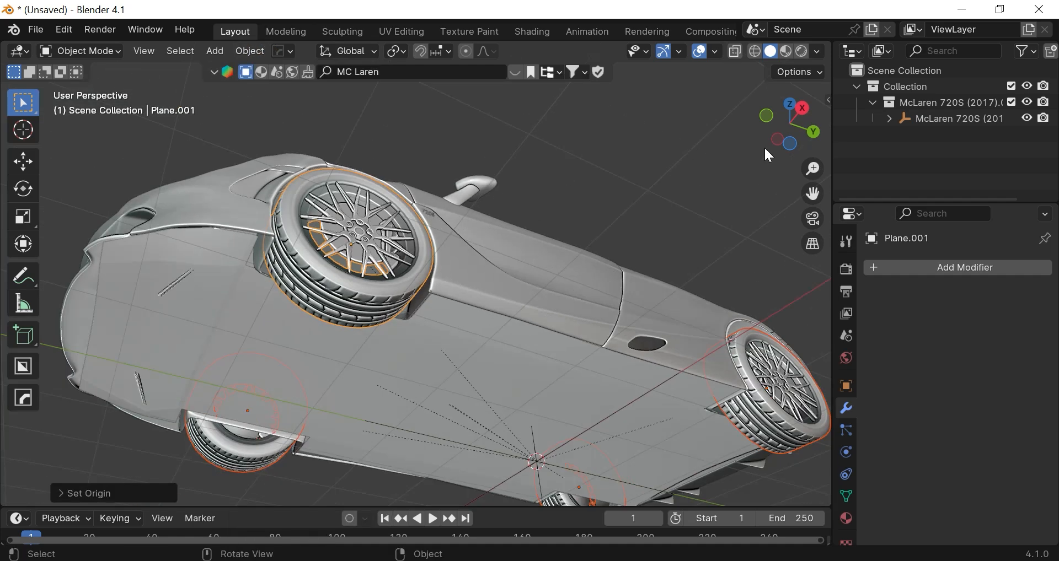
# - Test-rotate the front wheel twice in the right orthographic view to check how well its origin is centred
pyautogui.click(789, 104)
pyautogui.click(822, 124)
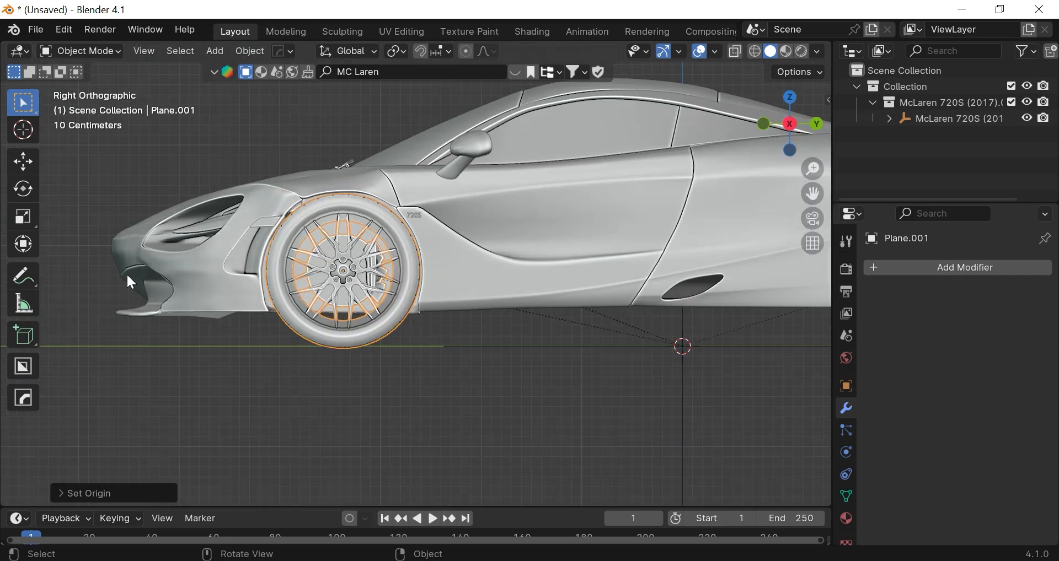
pyautogui.press('KP_Decimal')
pyautogui.scroll(-1, 481, 293)
pyautogui.press('r')
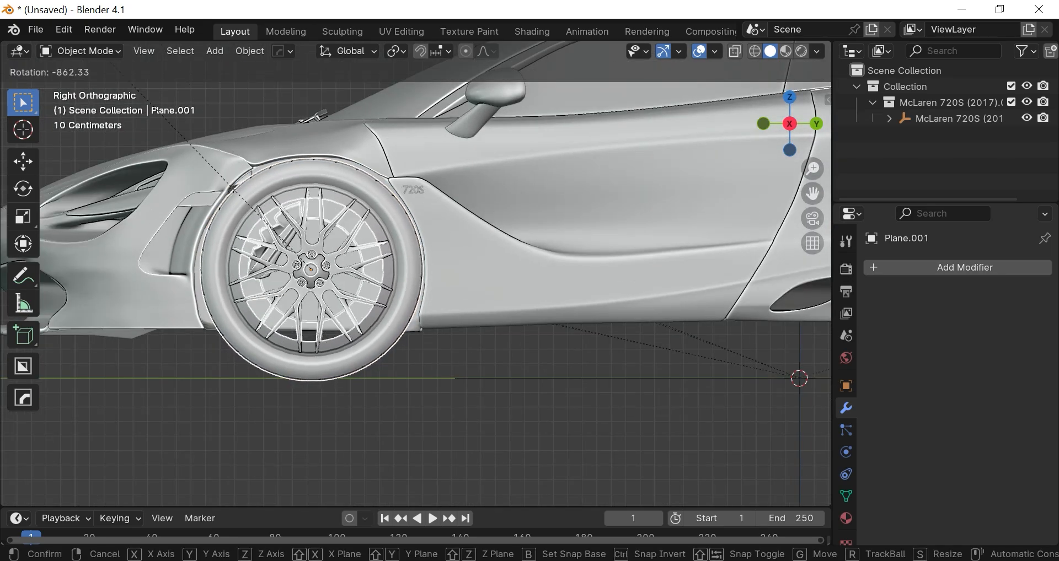
pyautogui.click(401, 301)
pyautogui.press('r')
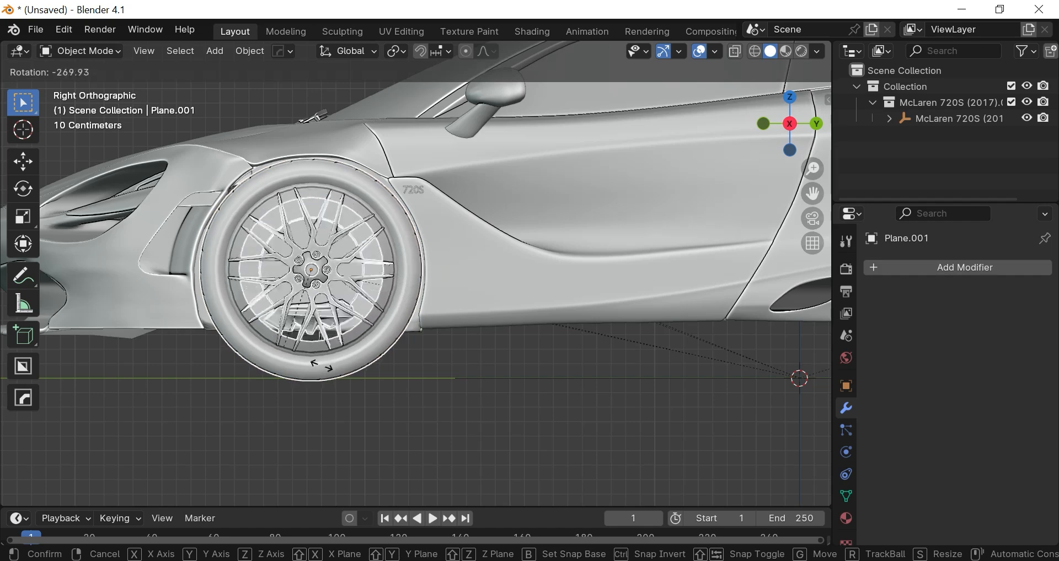
pyautogui.click(324, 364)
# - In Edit Mode with face selection, select the front wheel's round center cap face and snap the 3D cursor to it
pyautogui.scroll(5, 229, 244)
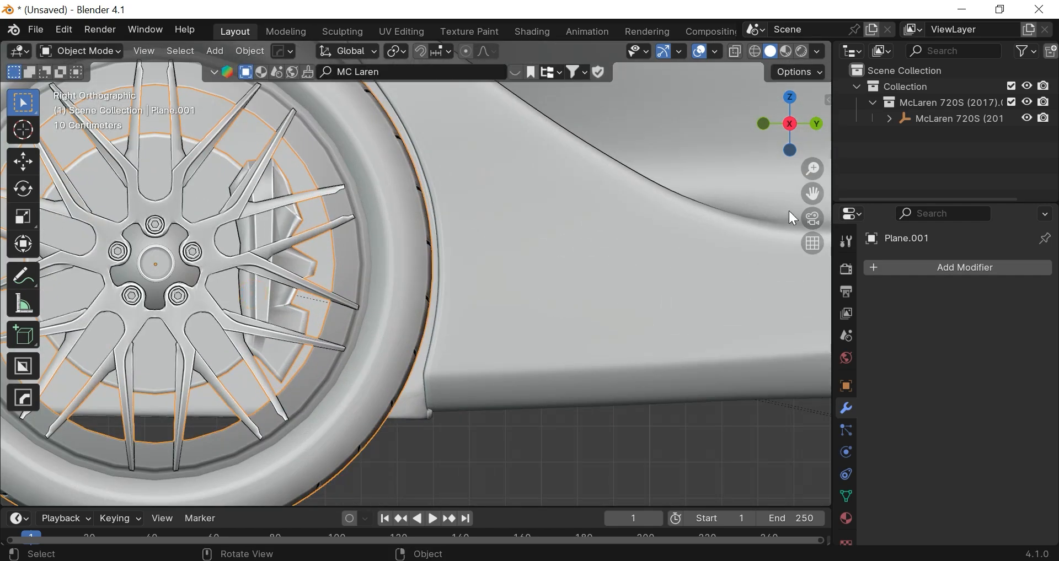
pyautogui.moveTo(811, 193); pyautogui.dragTo(1058, 216)
pyautogui.press('Tab')
pyautogui.scroll(3, 433, 304)
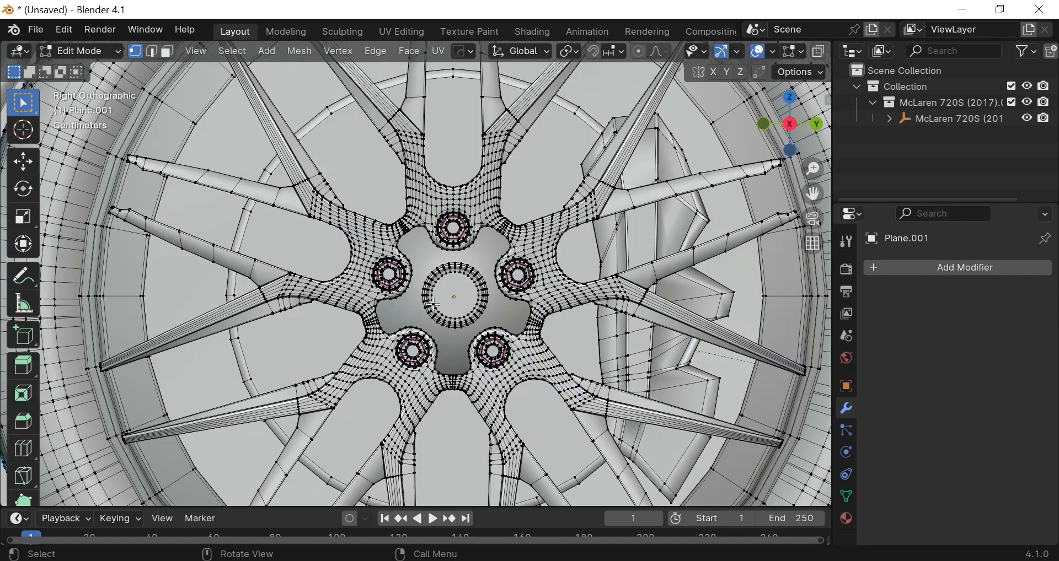
pyautogui.scroll(3, 433, 302)
pyautogui.click(168, 51)
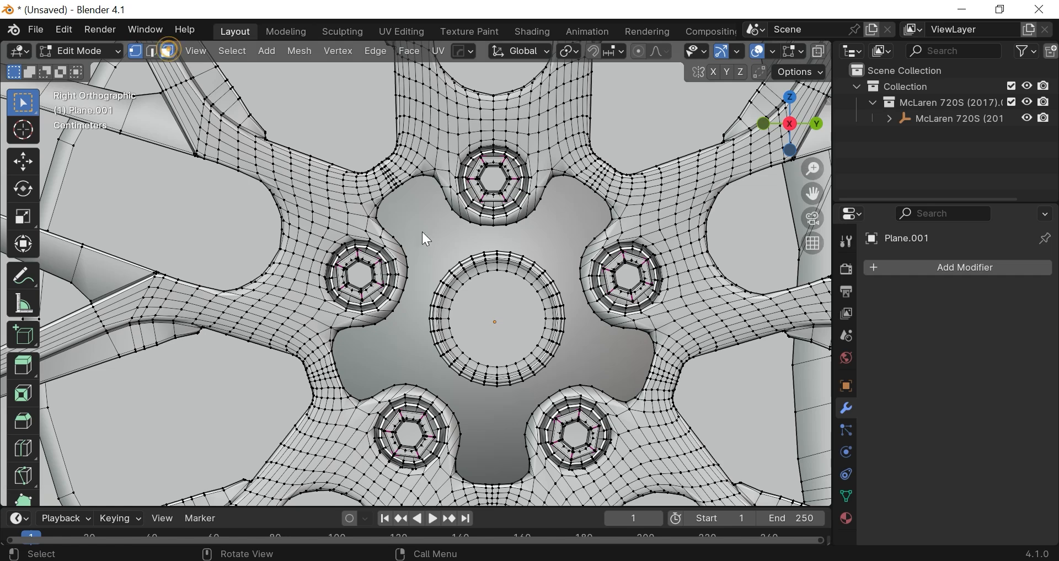
pyautogui.click(486, 303)
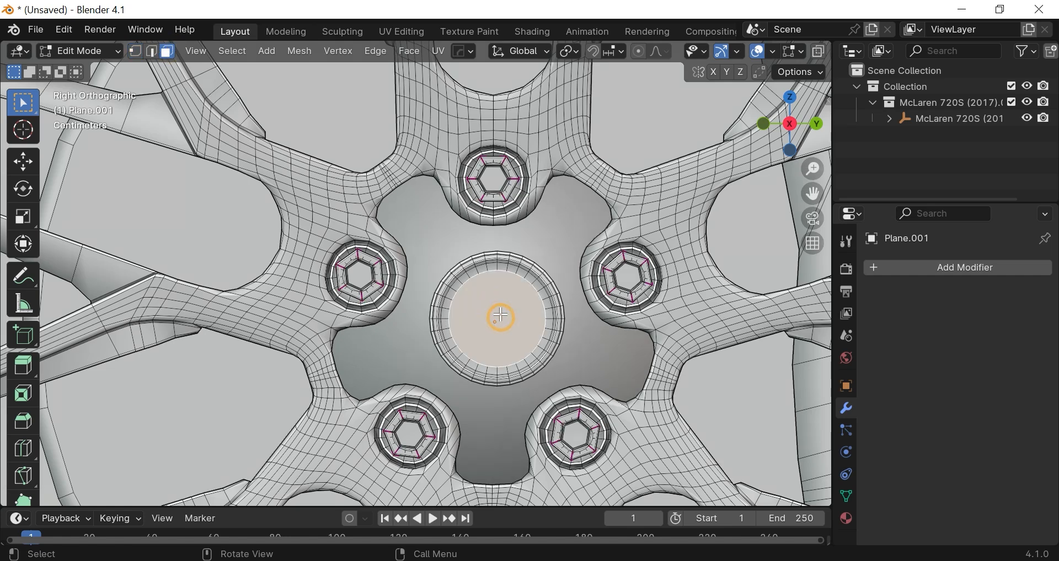
pyautogui.hotkey('shift', 's')
pyautogui.click(514, 391)
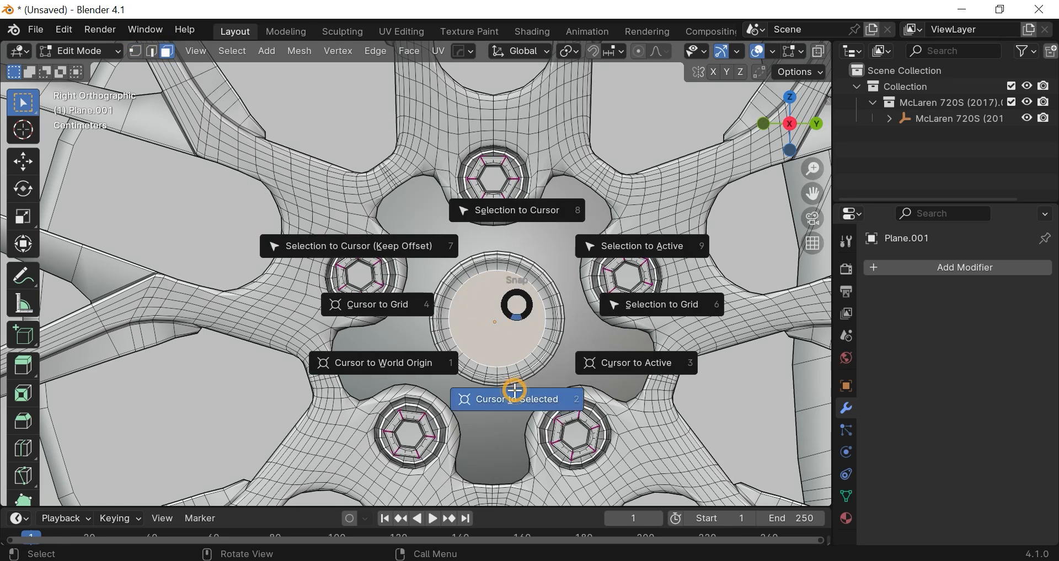
# - Return to Object Mode and set the front wheel's origin to the 3D cursor
pyautogui.press('Tab')
pyautogui.scroll(-5, 497, 364)
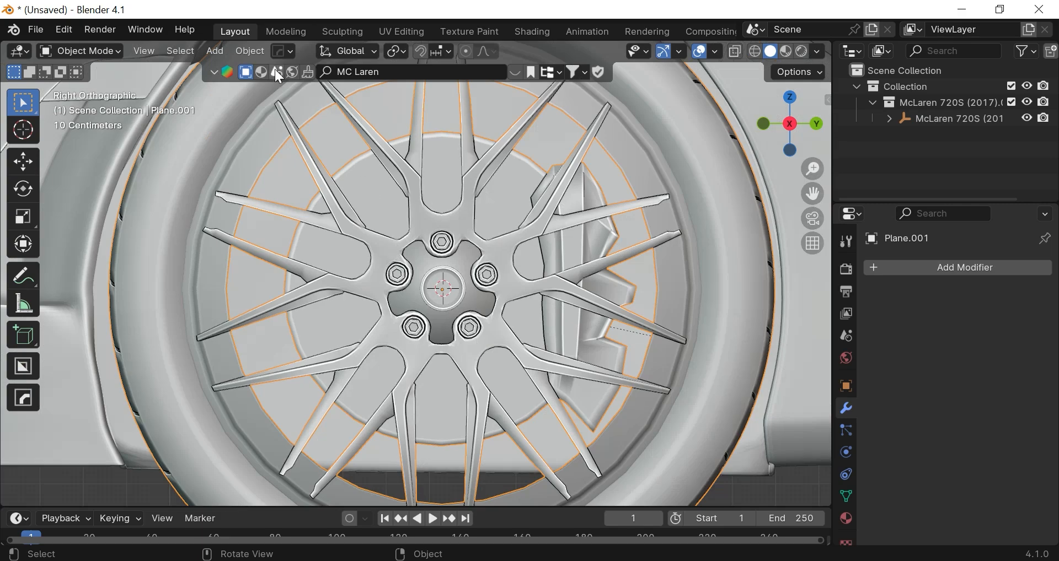
pyautogui.click(261, 54)
pyautogui.moveTo(267, 82)
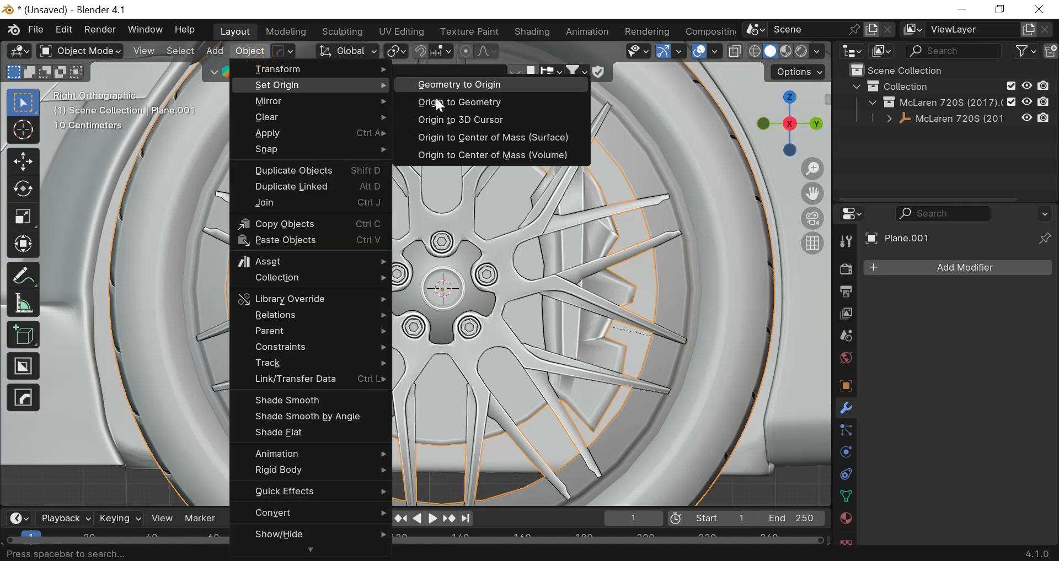
pyautogui.click(446, 123)
# - Test-rotate the front wheel around the global and local X axes and inspect how its hub is centred
pyautogui.scroll(-4, 525, 230)
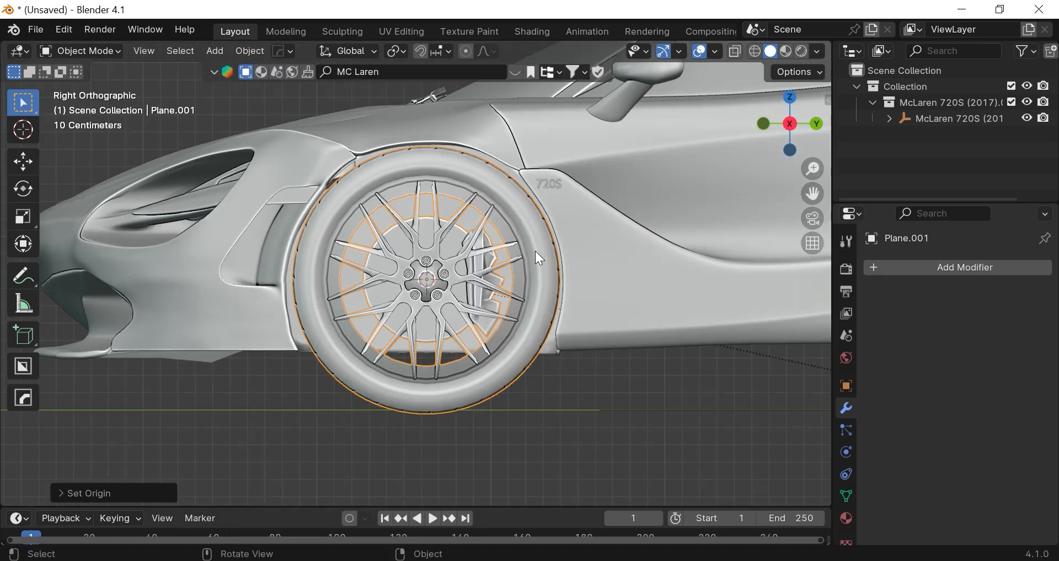
pyautogui.press('r')
pyautogui.press('x')
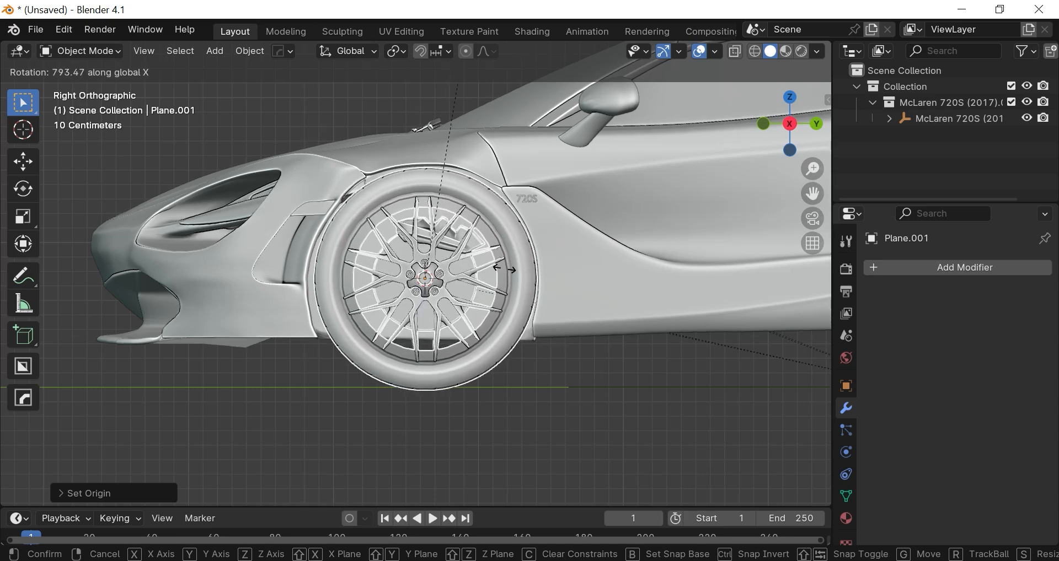
pyautogui.click(545, 245)
pyautogui.scroll(-4, 545, 246)
pyautogui.press('r')
pyautogui.press('x')
pyautogui.press('x')
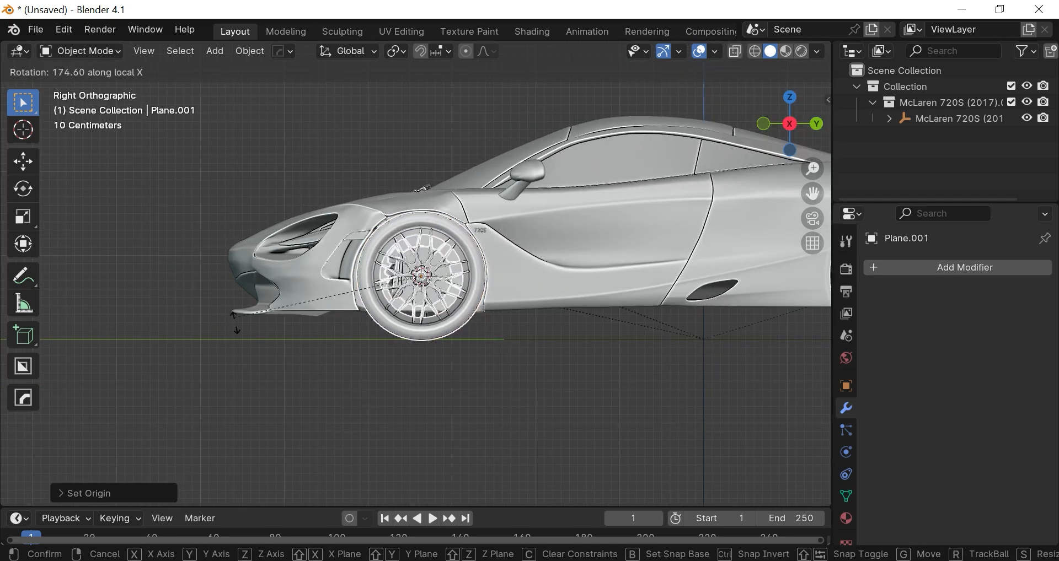
pyautogui.click(552, 255)
pyautogui.scroll(10, 554, 281)
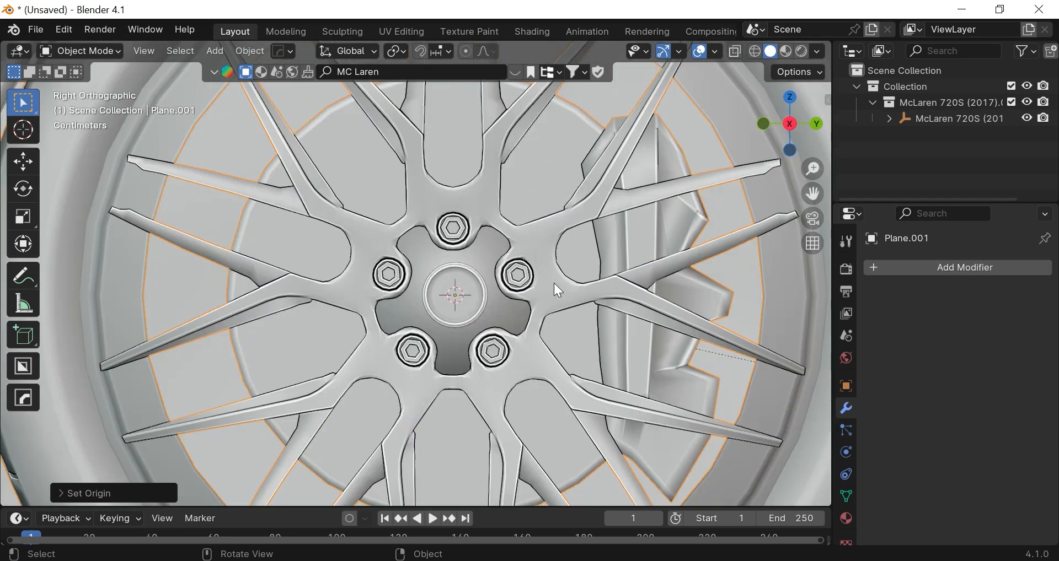
pyautogui.scroll(-7, 554, 283)
pyautogui.scroll(8, 544, 279)
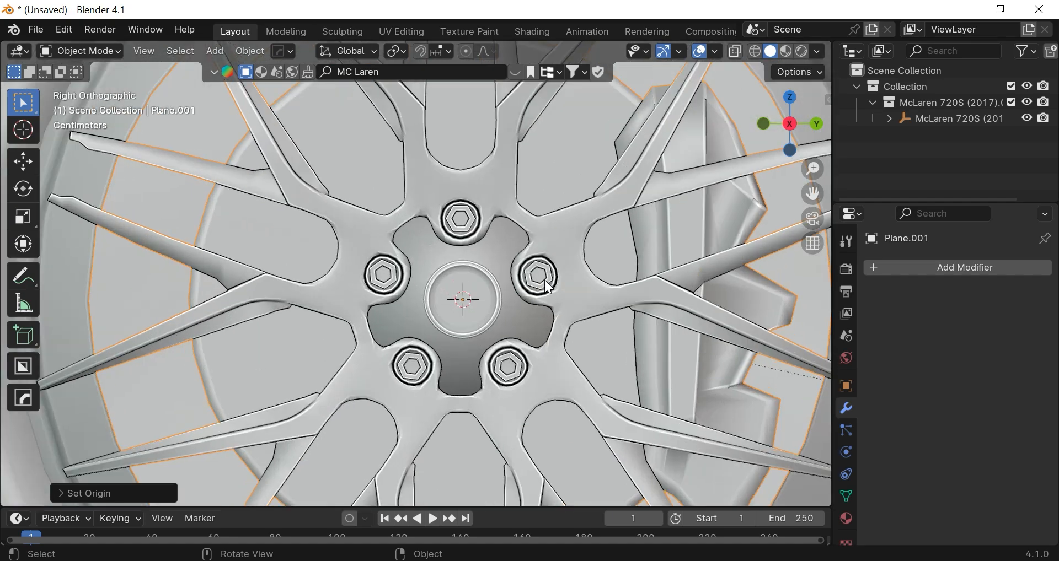
# - Limit transforms to origins only and nudge the front wheel's origin about 0.00045 m along the global Y axis
pyautogui.scroll(4, 785, 185)
pyautogui.moveTo(813, 194); pyautogui.dragTo(666, 94)
pyautogui.click(815, 77)
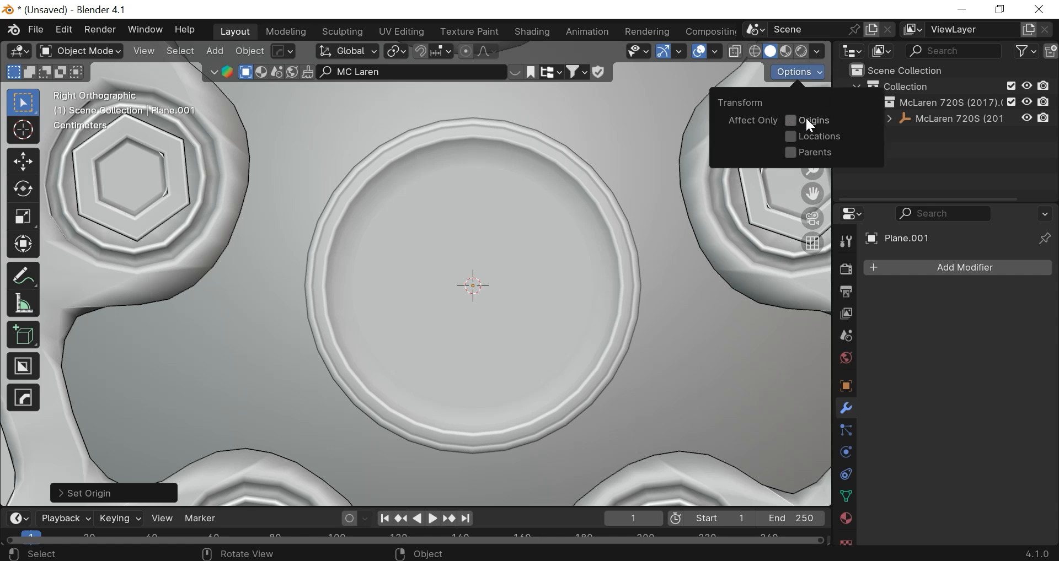
pyautogui.click(805, 117)
pyautogui.press('g')
pyautogui.press('y')
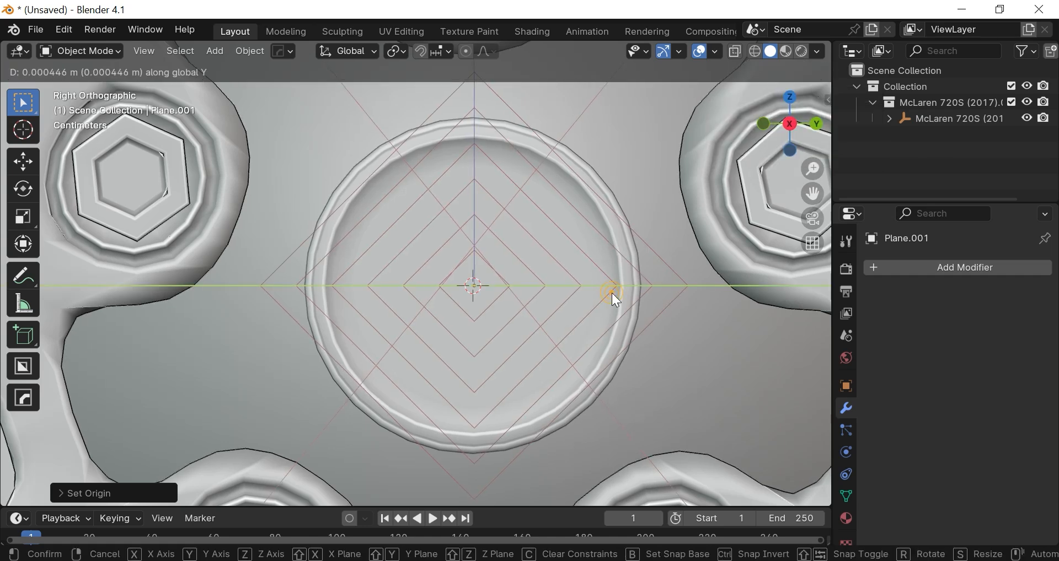
pyautogui.click(611, 293)
# - Nudge the front wheel's origin about -0.00031 m along the global Z axis and turn off the origins-only transform option
pyautogui.press('g')
pyautogui.press('z')
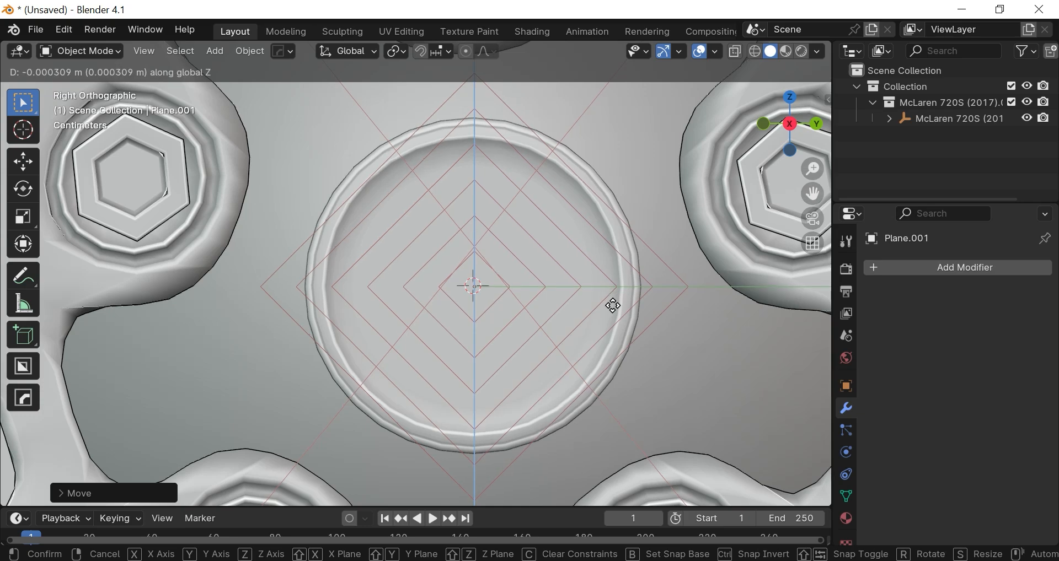
pyautogui.click(613, 306)
pyautogui.scroll(-7, 613, 307)
pyautogui.click(794, 72)
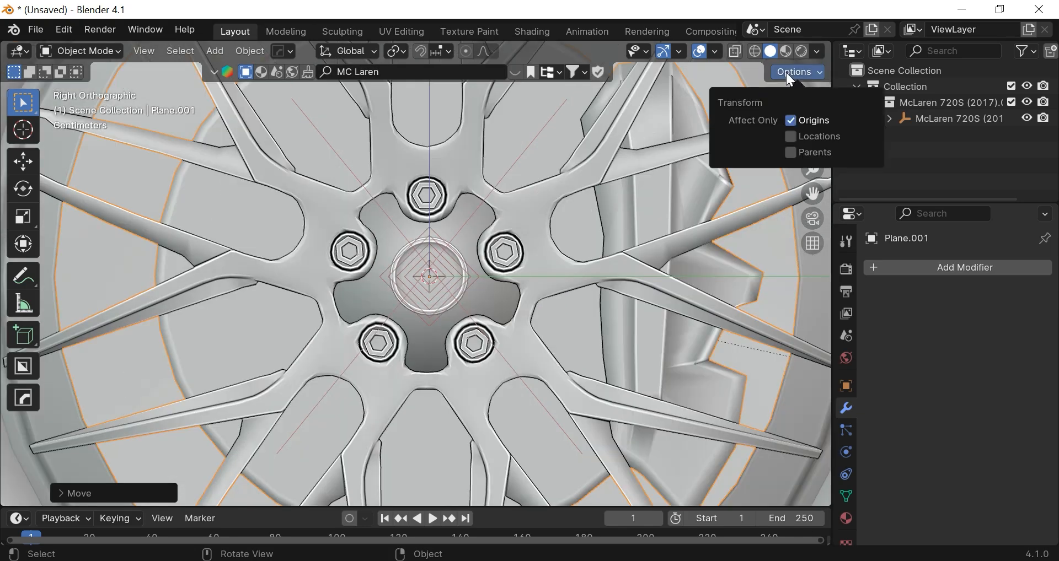
# - Test-rotate the front wheel around the global X axis to check its adjusted origin
pyautogui.scroll(-6, 485, 344)
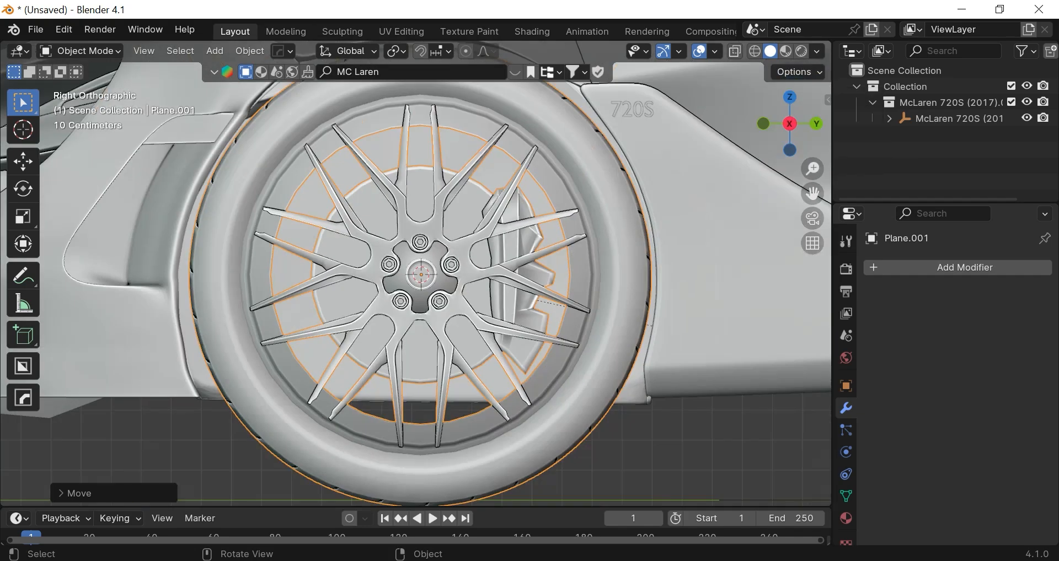
pyautogui.press('r')
pyautogui.press('x')
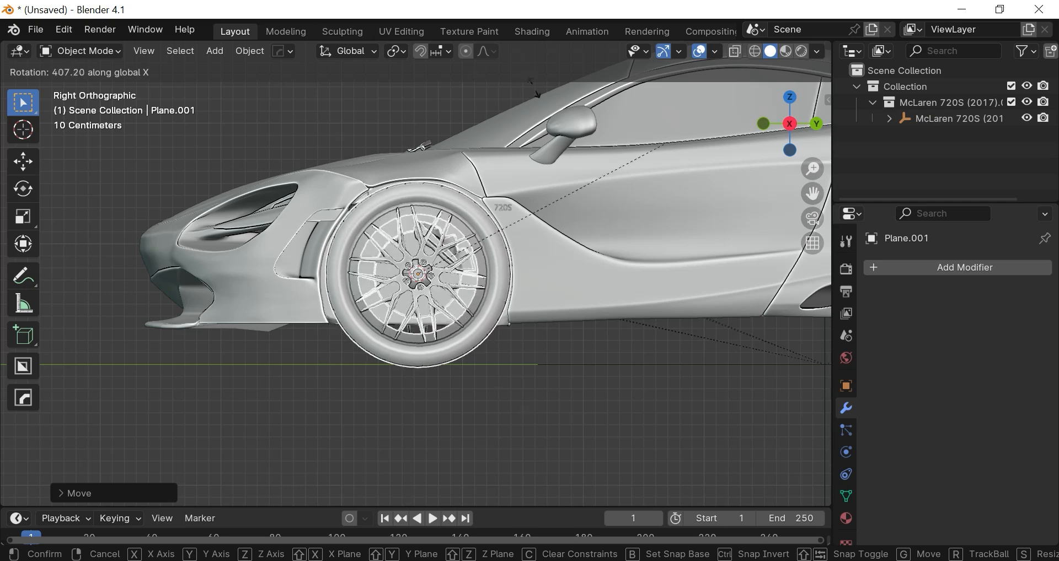
pyautogui.scroll(10, 497, 306)
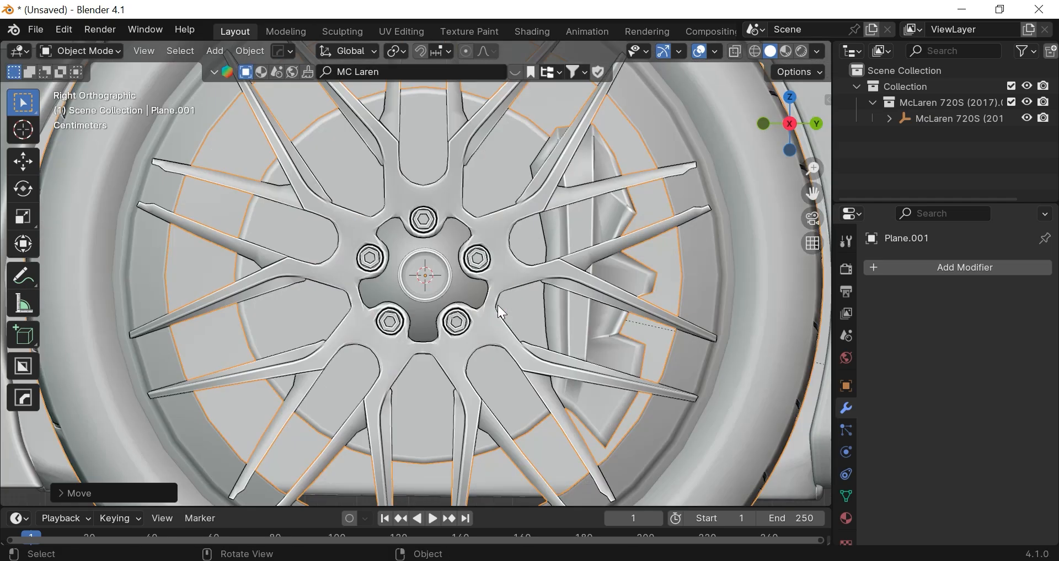
pyautogui.scroll(-12, 501, 303)
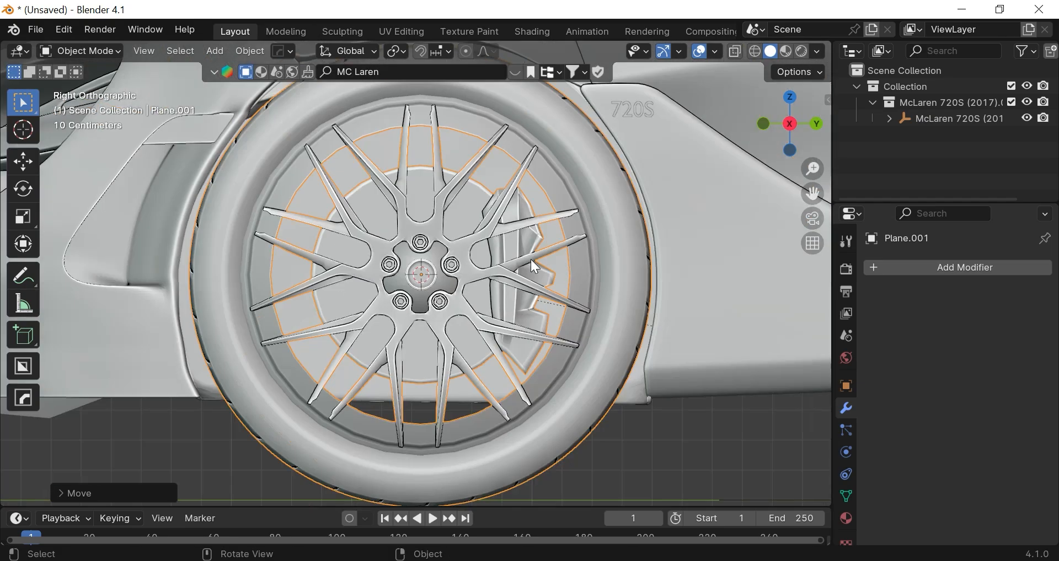
# - Select the rear wheel on the positive X side and set its origin to the center of mass by surface
pyautogui.moveTo(812, 193); pyautogui.dragTo(336, 138)
pyautogui.click(389, 248)
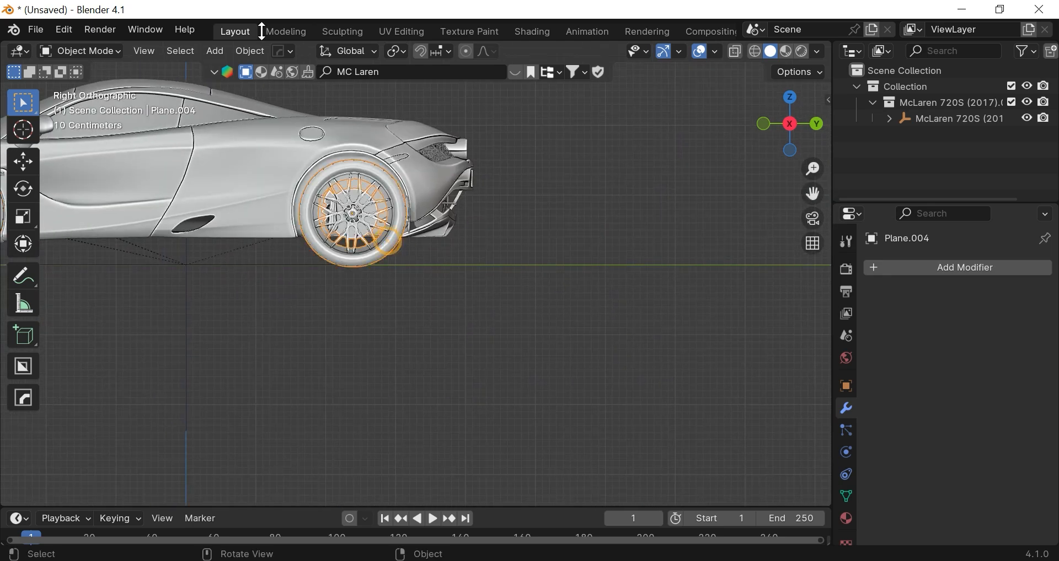
pyautogui.click(283, 50)
pyautogui.click(252, 49)
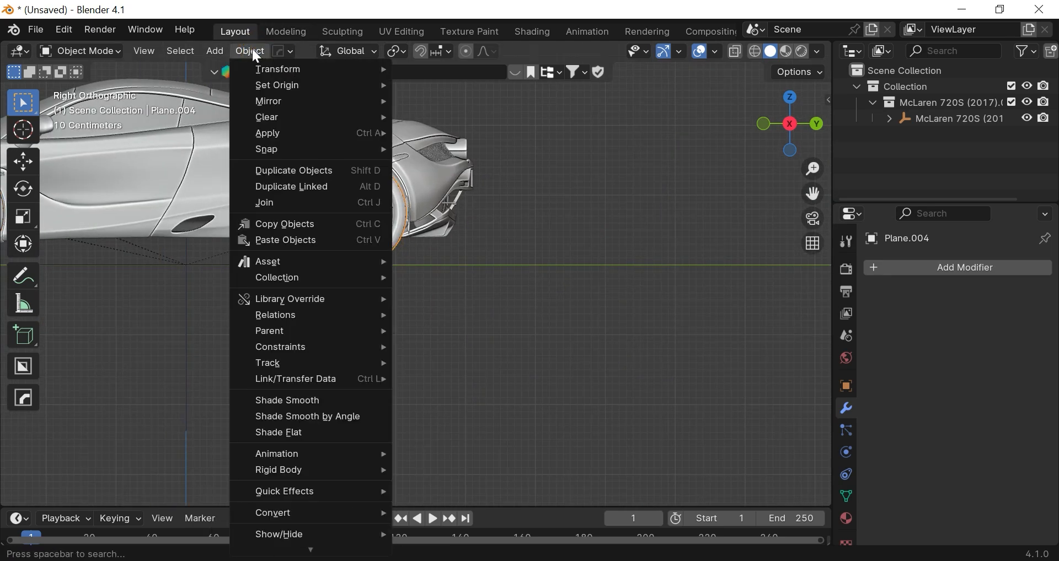
pyautogui.moveTo(286, 84)
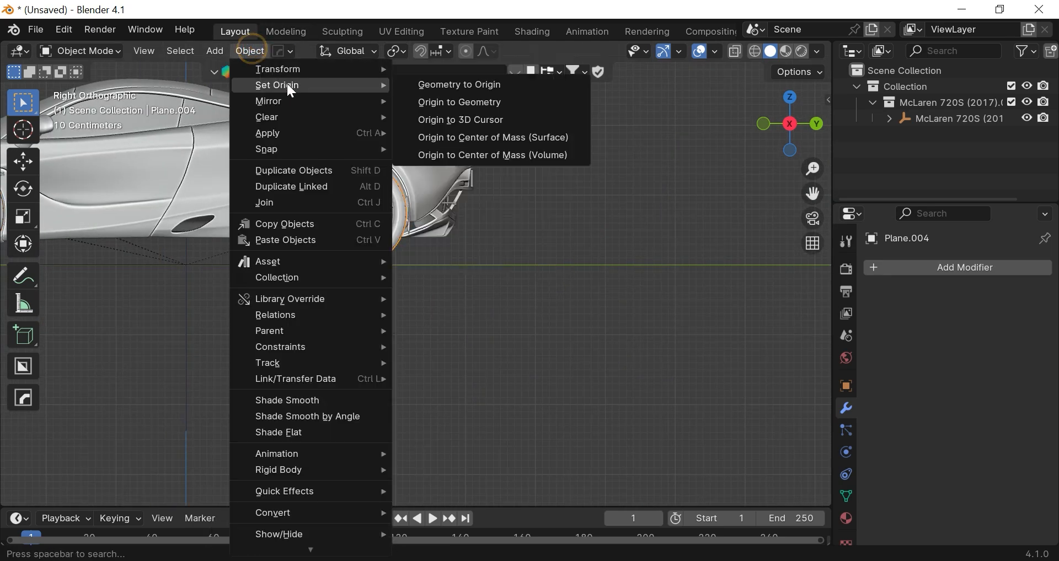
pyautogui.click(495, 135)
# - Test-rotate the rear wheel around the global X axis to check how well its origin is centred
pyautogui.scroll(5, 367, 198)
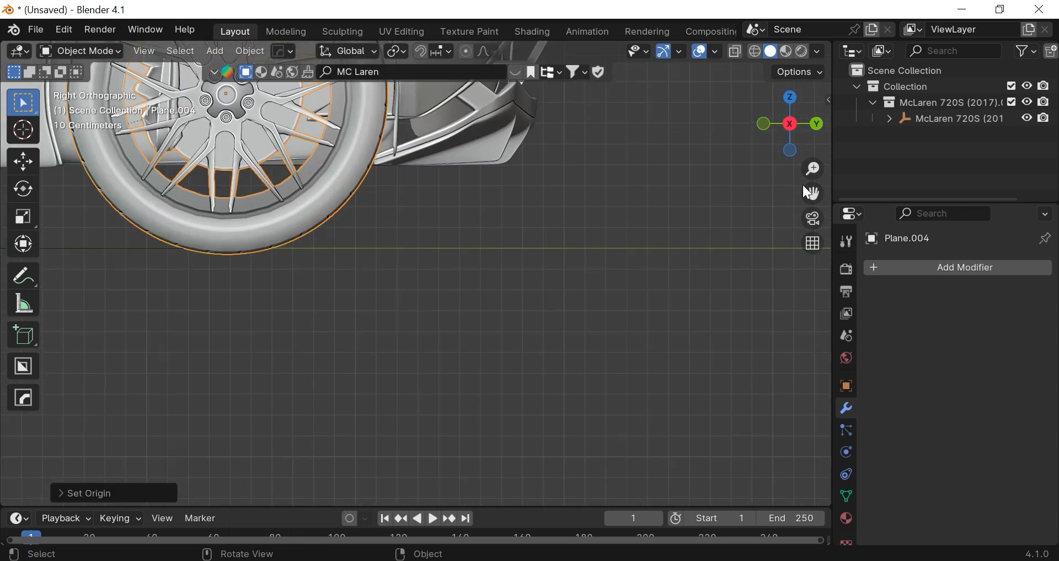
pyautogui.moveTo(812, 193); pyautogui.dragTo(717, 166)
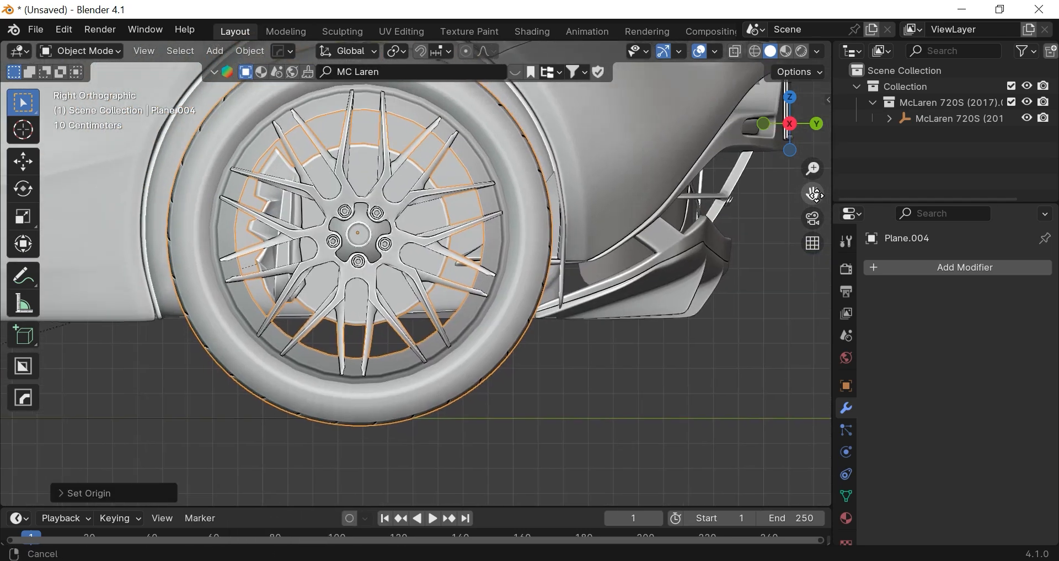
pyautogui.press('r')
pyautogui.press('x')
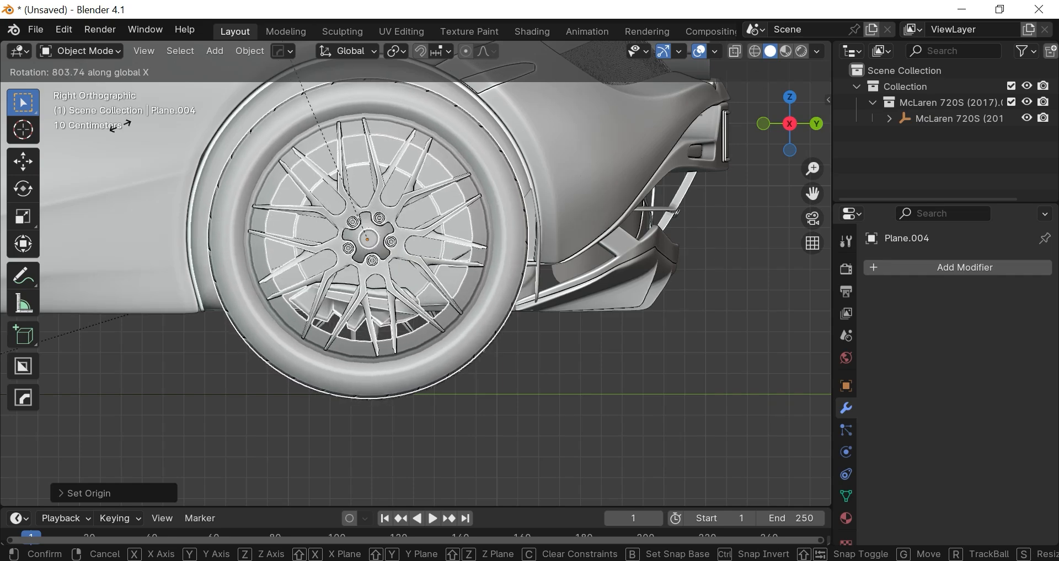
pyautogui.click(254, 60)
# - Try setting the rear wheel's origin to its geometry and test-rotate the wheel around the global X axis
pyautogui.click(250, 51)
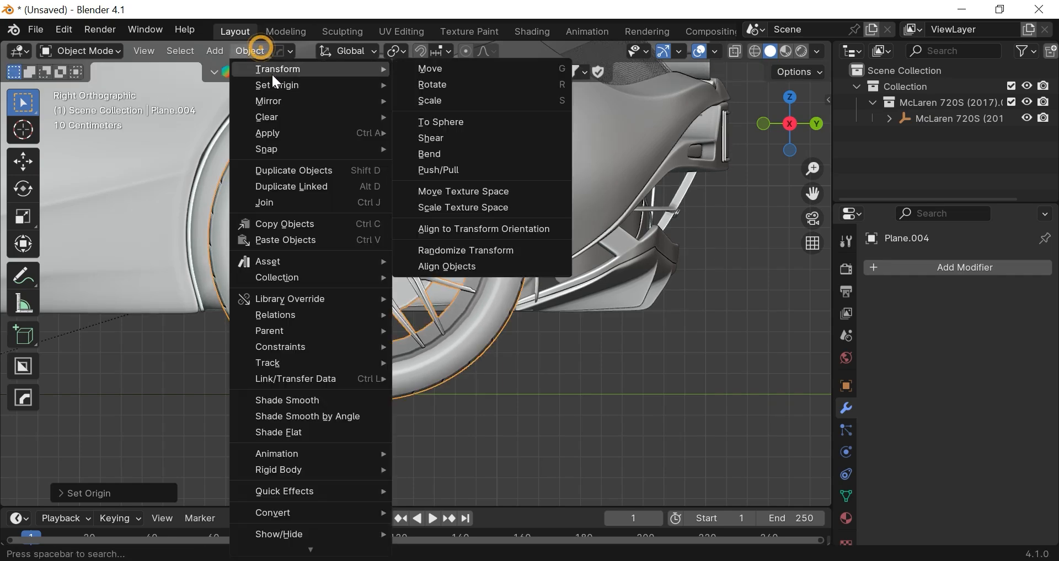
pyautogui.moveTo(381, 85)
pyautogui.click(441, 105)
pyautogui.press('r')
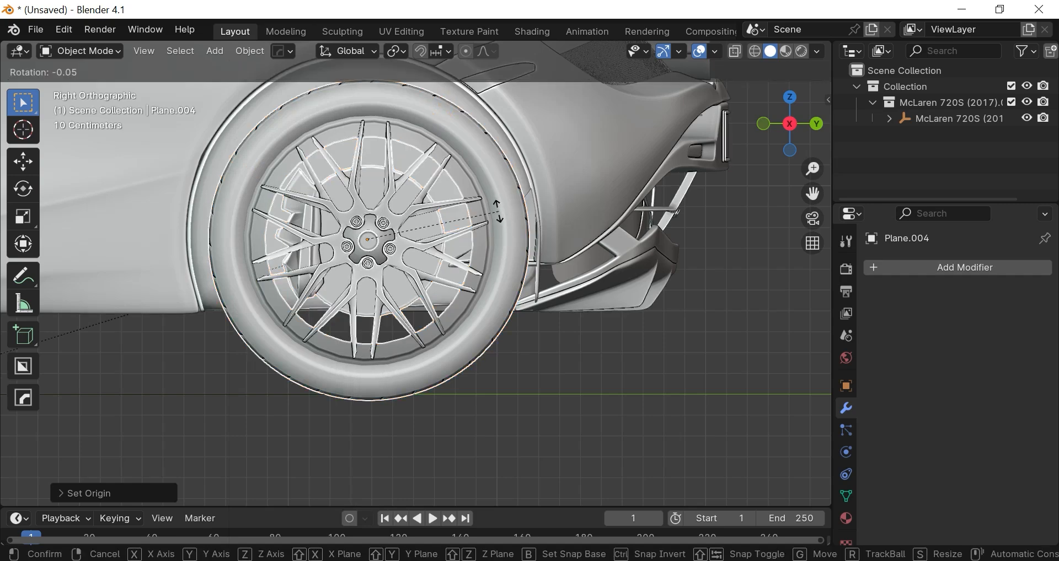
pyautogui.press('x')
pyautogui.press('Escape')
# - Set the rear wheel's origin to the center of mass by volume and test-rotate it around the global X axis
pyautogui.click(268, 53)
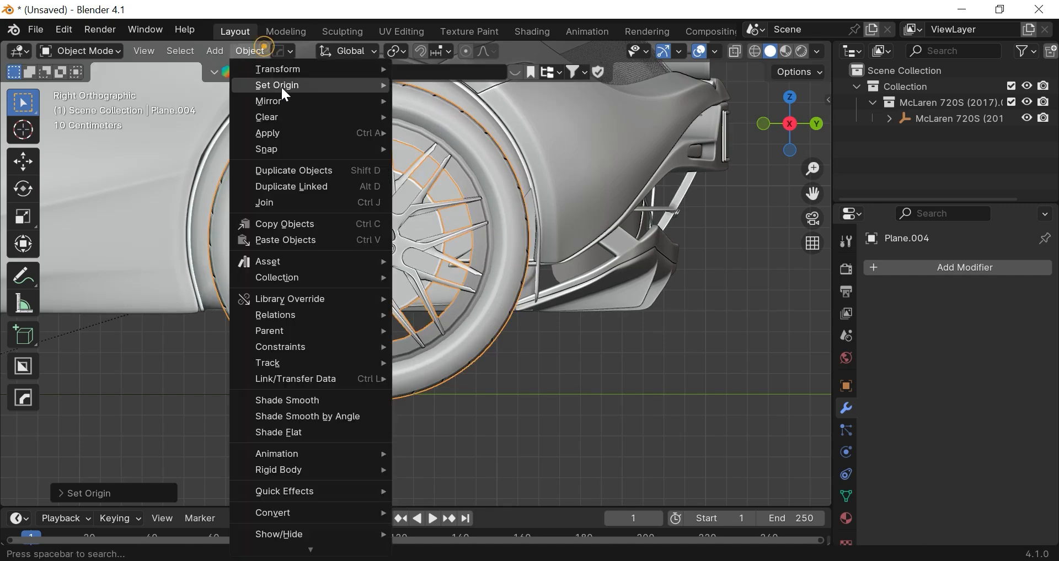
pyautogui.moveTo(280, 85)
pyautogui.click(556, 155)
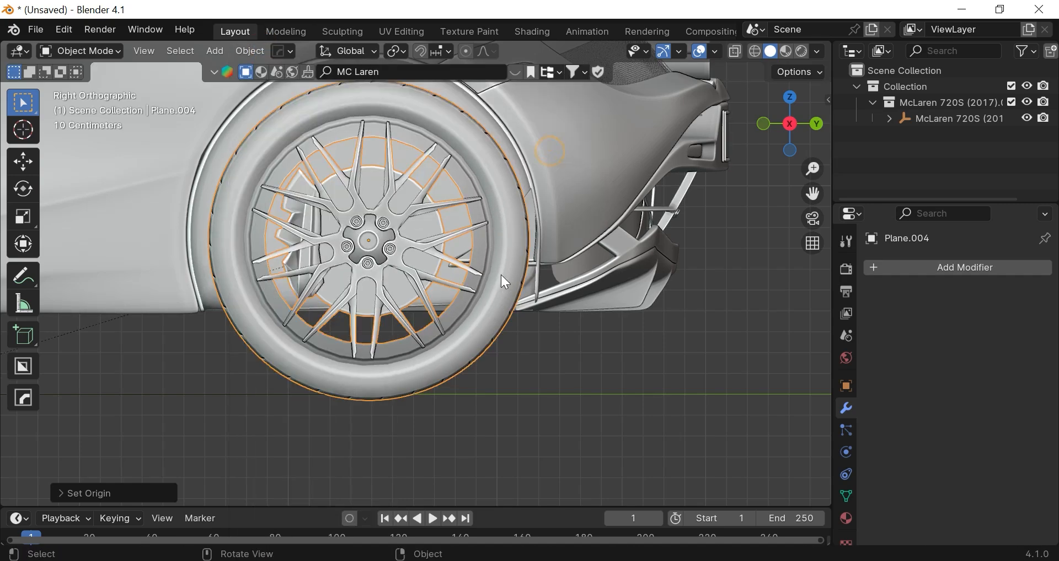
pyautogui.press('r')
pyautogui.press('x')
pyautogui.click(699, 142)
# - Set the origin of the rear wheel on the negative X side to its volume center of mass and test-rotate it around global X
pyautogui.scroll(-4, 743, 125)
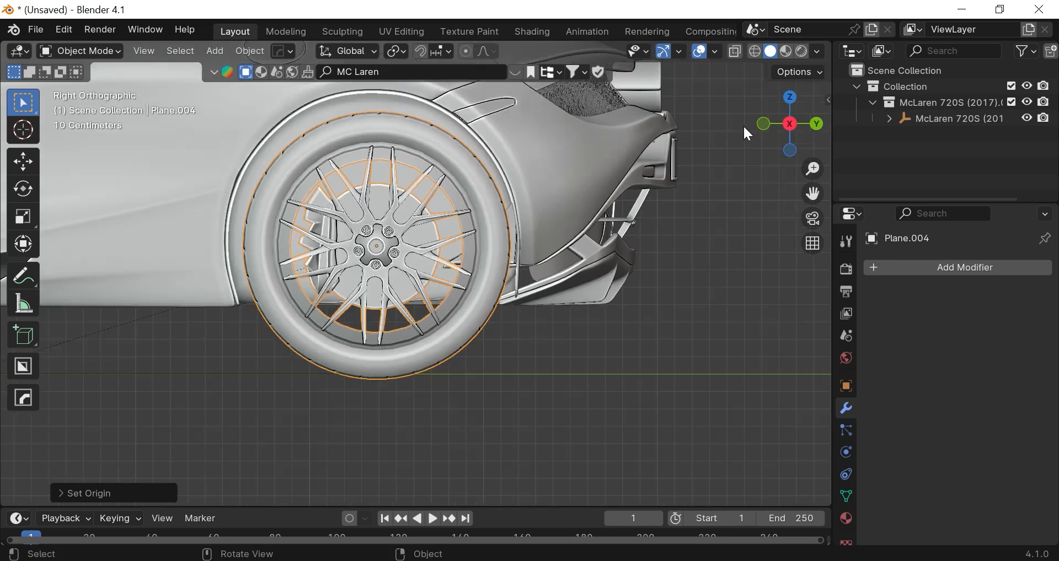
pyautogui.moveTo(788, 126); pyautogui.dragTo(601, 273)
pyautogui.hotkey('ctrl', 'z')
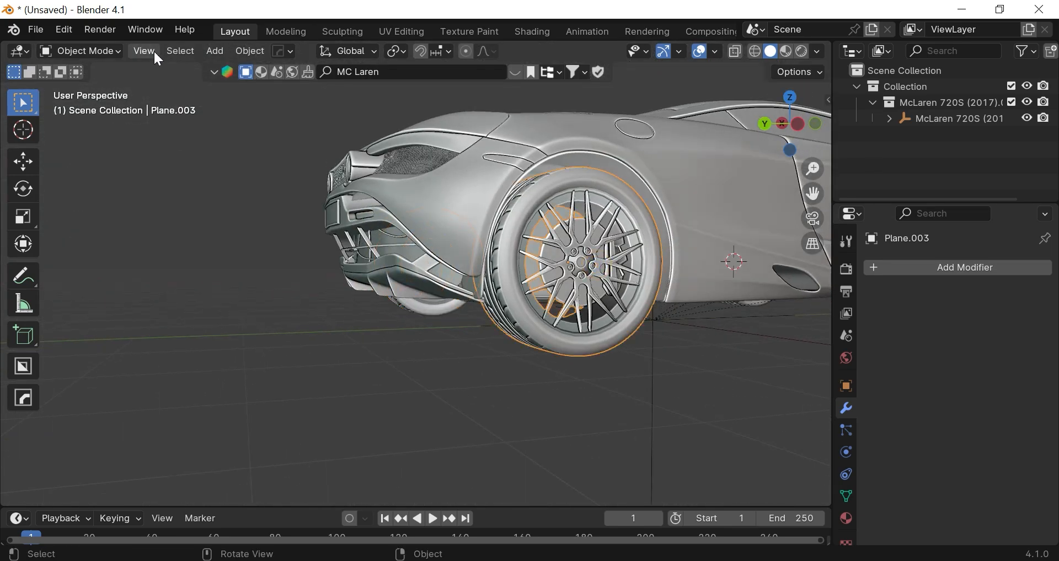
pyautogui.click(258, 49)
pyautogui.moveTo(283, 87)
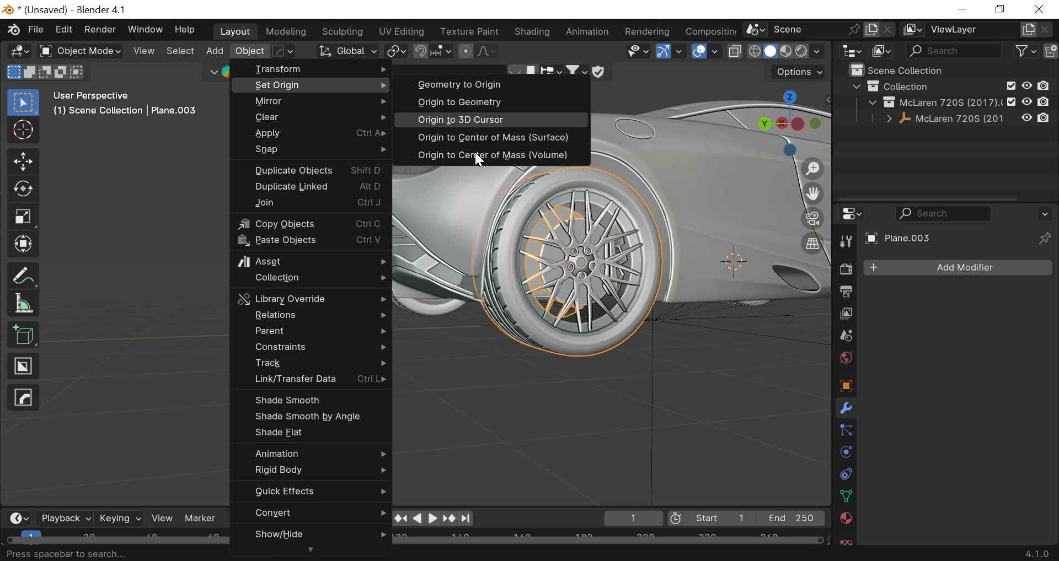
pyautogui.click(534, 159)
pyautogui.press('r')
pyautogui.press('x')
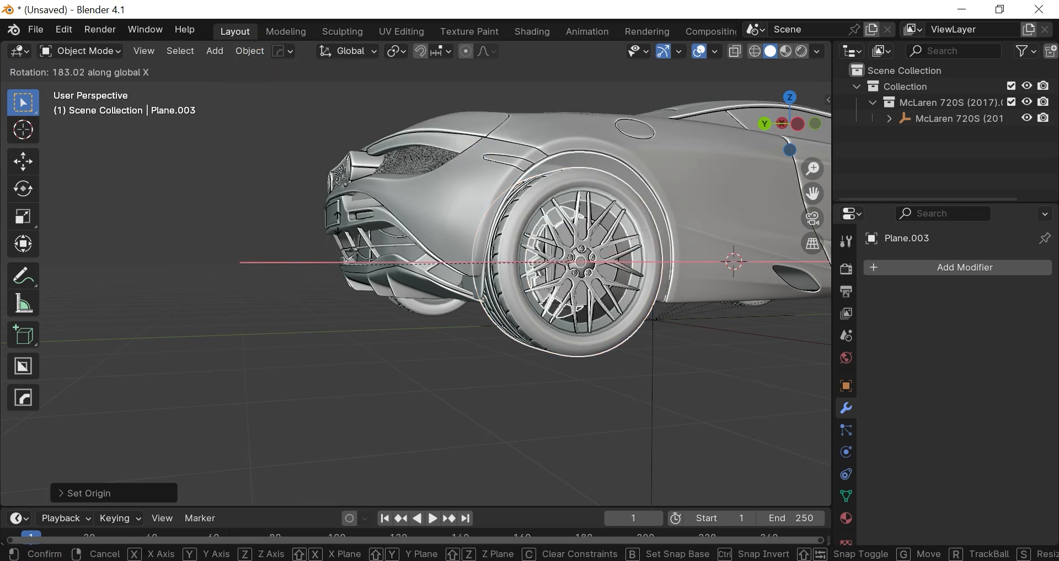
pyautogui.press('Escape')
# - Select the front wheel on the negative X side and set its origin to the center of mass by volume
pyautogui.keyDown('shift'); pyautogui.moveTo(796, 206); pyautogui.dragTo(345, 290, button='middle'); pyautogui.keyUp('shift')
pyautogui.scroll(3, 345, 290)
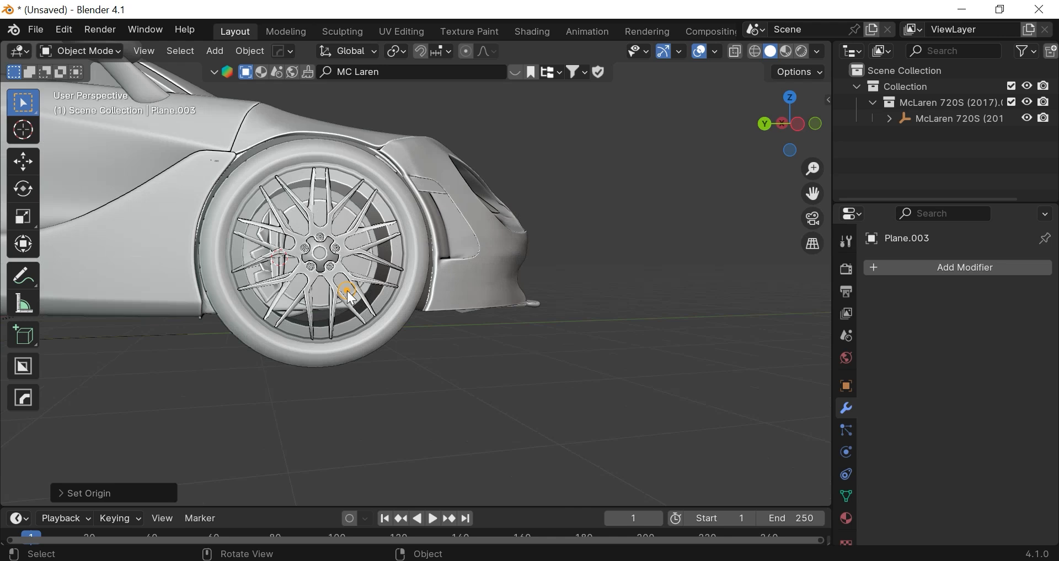
pyautogui.click(354, 257)
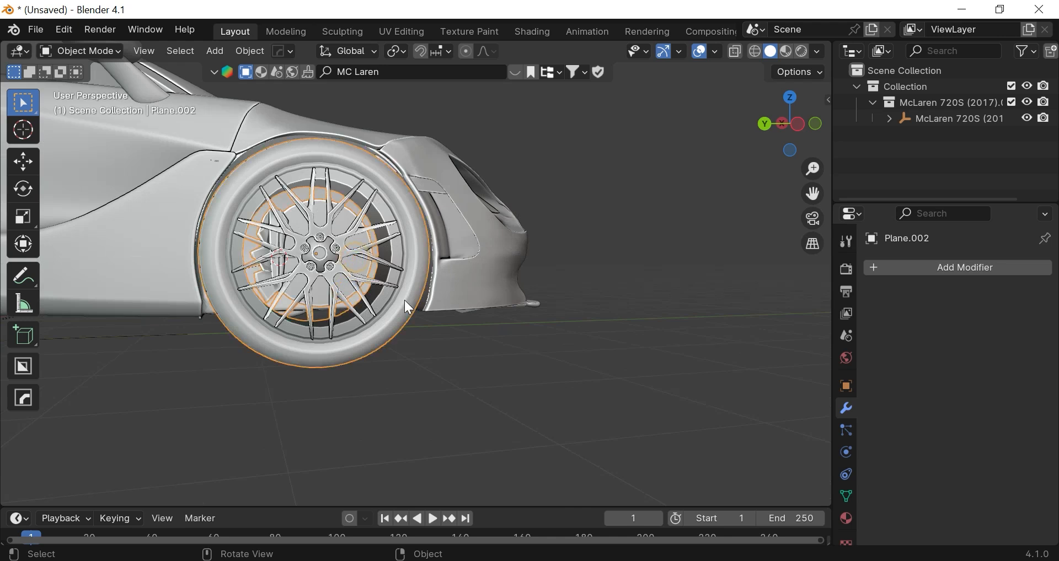
pyautogui.click(252, 51)
pyautogui.moveTo(308, 85)
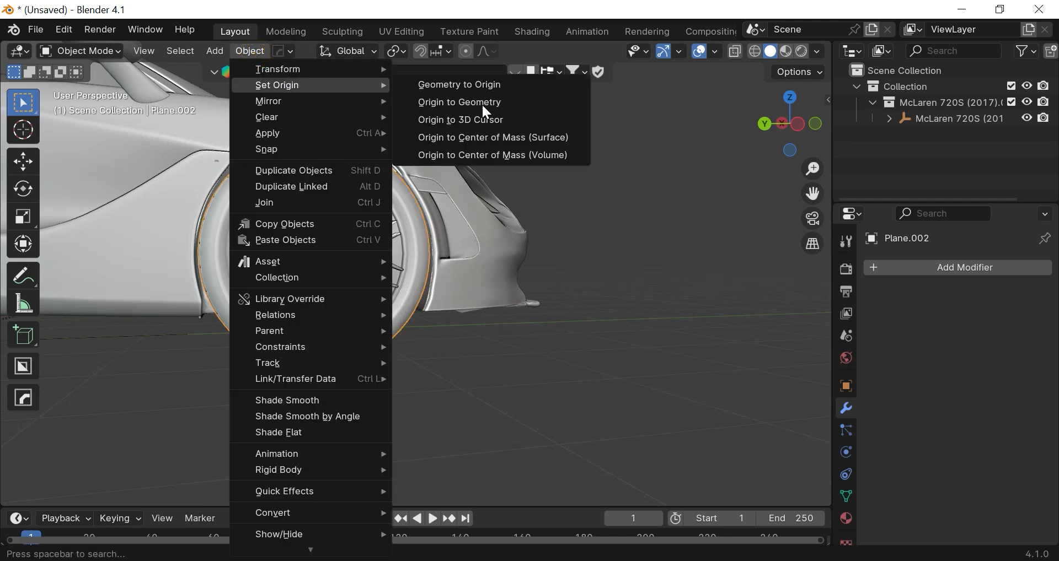
pyautogui.click(495, 155)
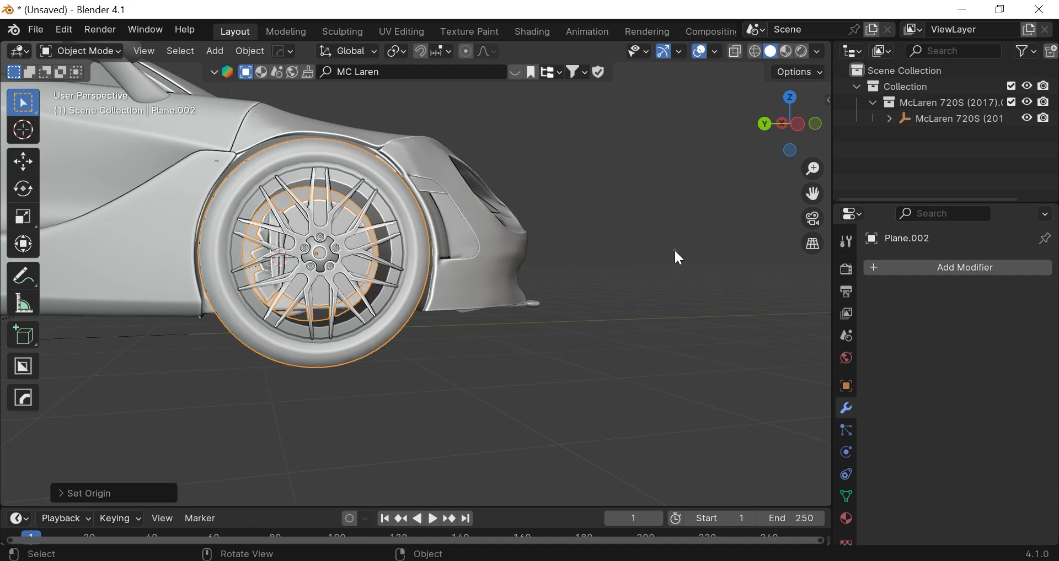
# - Select only the front wheel on the positive X side and show its object transform properties
pyautogui.click(686, 248)
pyautogui.moveTo(822, 142); pyautogui.dragTo(641, 285)
pyautogui.click(625, 251)
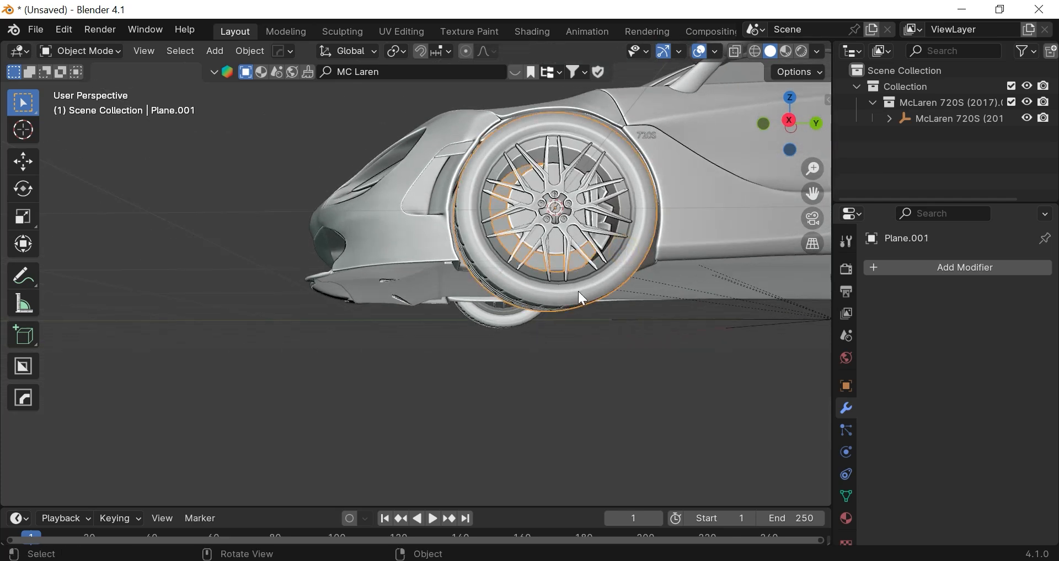
pyautogui.press('shift')
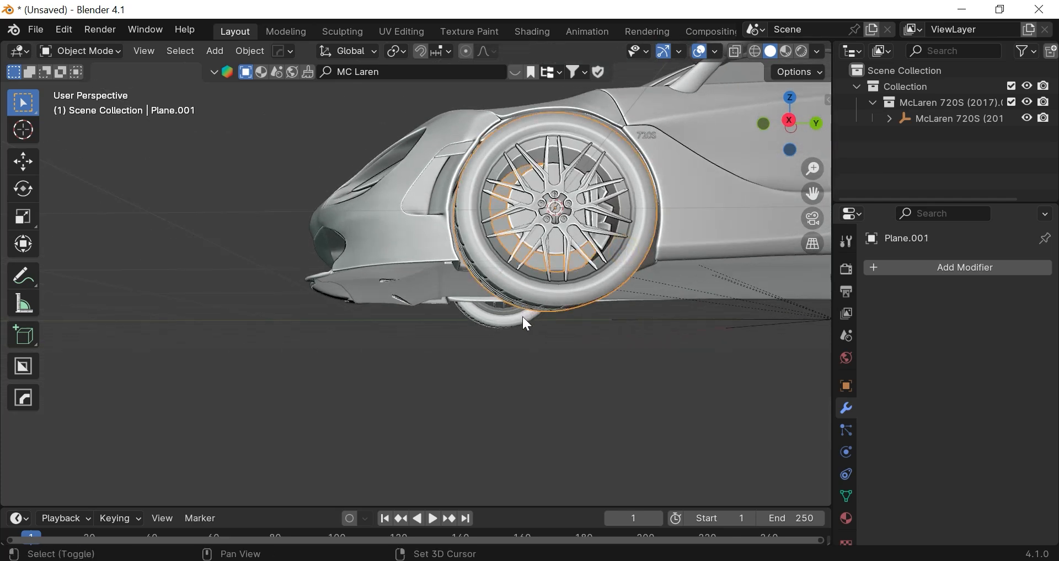
pyautogui.keyDown('shift'); pyautogui.click(522, 322); pyautogui.keyUp('shift')
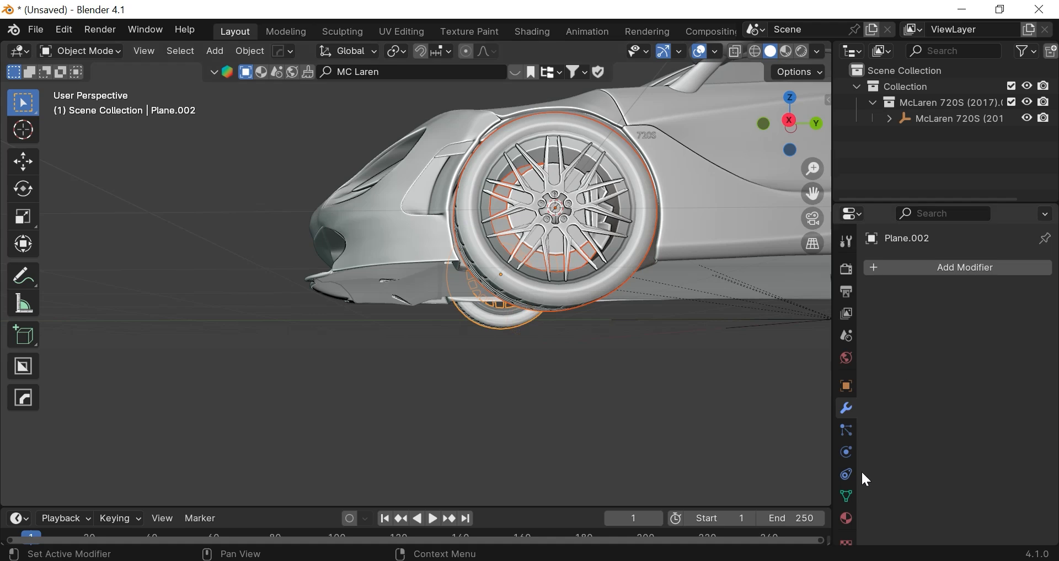
pyautogui.keyDown('shift'); pyautogui.click(588, 270); pyautogui.keyUp('shift')
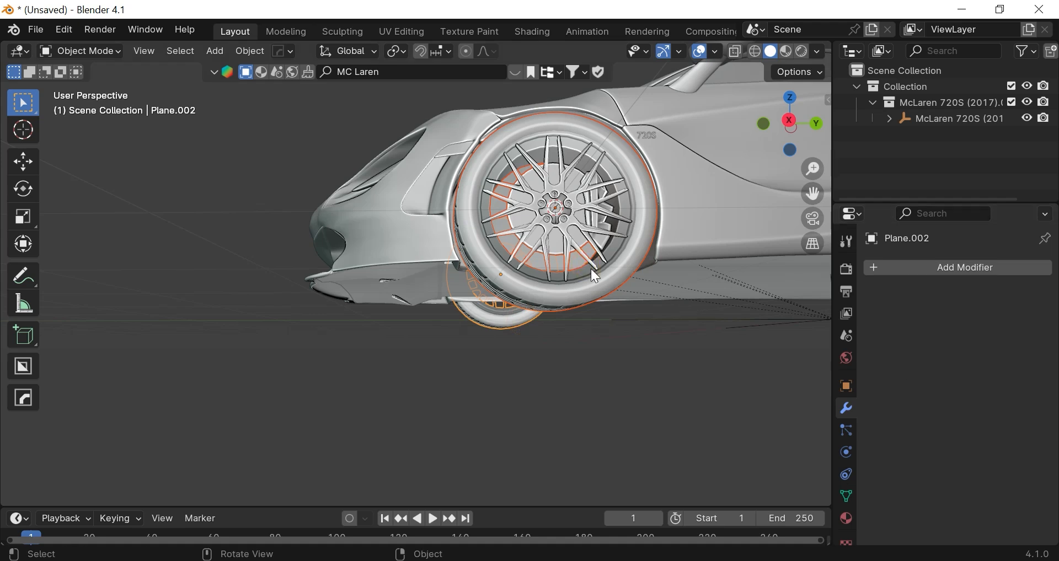
pyautogui.click(595, 275)
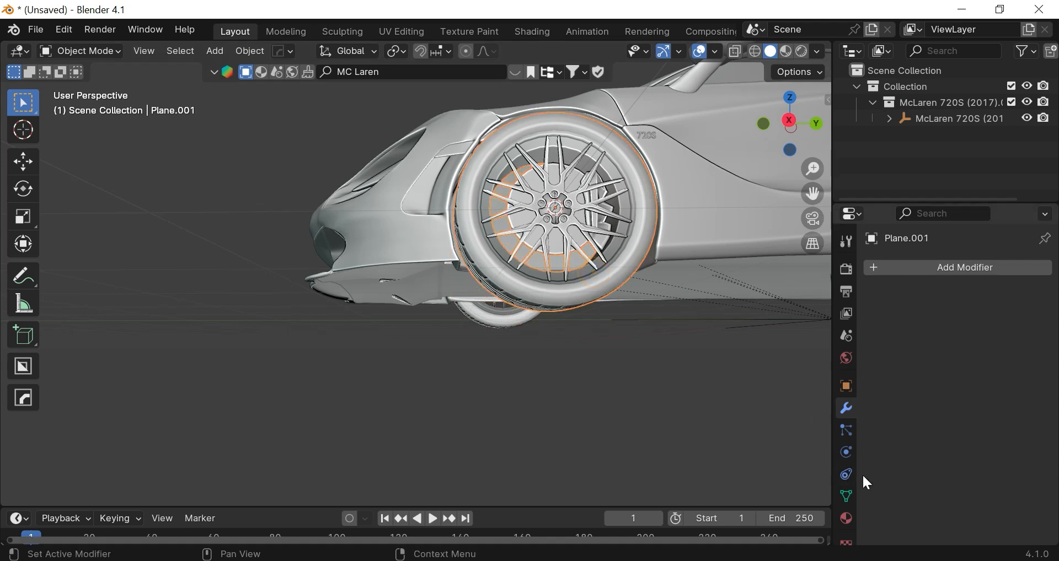
pyautogui.click(846, 385)
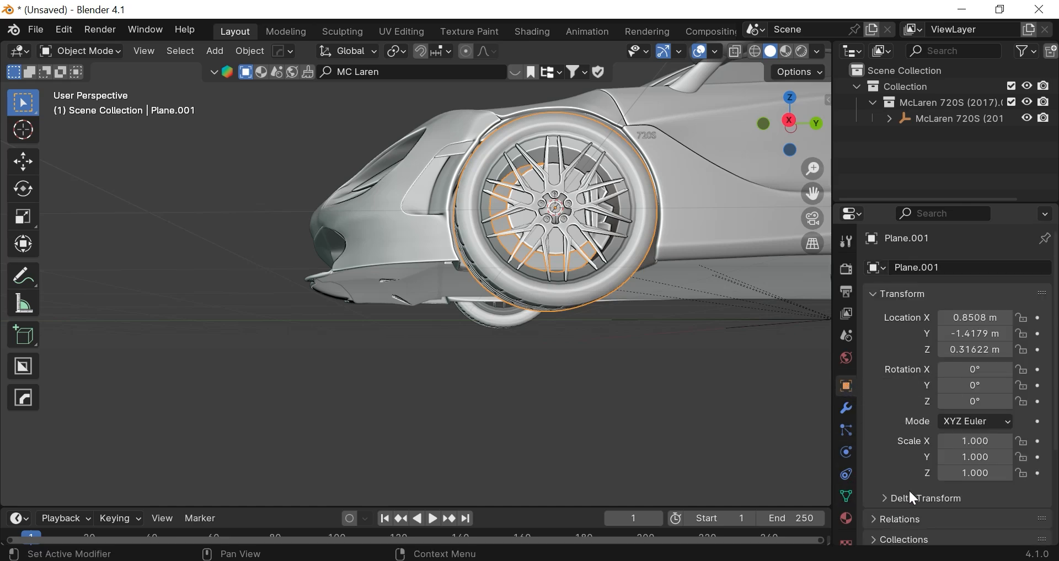
# - Test-rotate the front wheel on the positive X side around the X axis to check its origin up close
pyautogui.moveTo(779, 141); pyautogui.dragTo(727, 301)
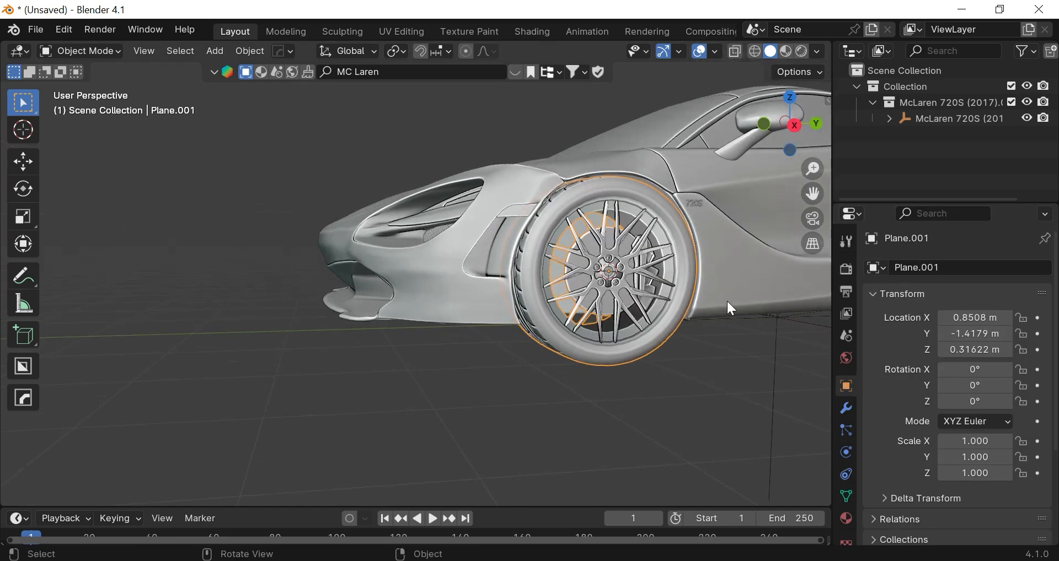
pyautogui.moveTo(952, 369); pyautogui.dragTo(921, 370)
pyautogui.rightClick(974, 370)
pyautogui.scroll(3, 792, 189)
pyautogui.moveTo(812, 194); pyautogui.dragTo(532, 259)
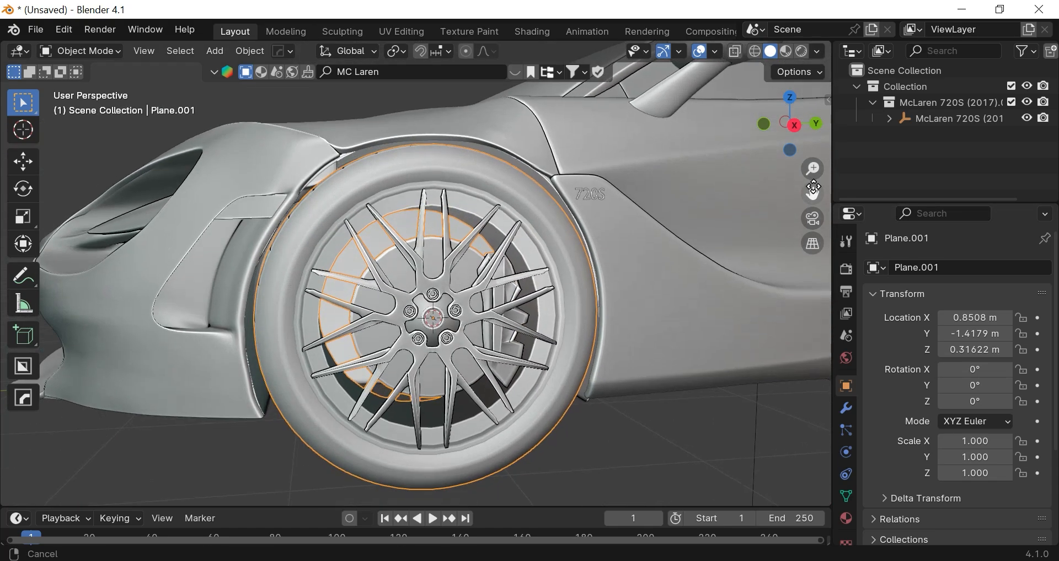
pyautogui.press('r')
pyautogui.press('x')
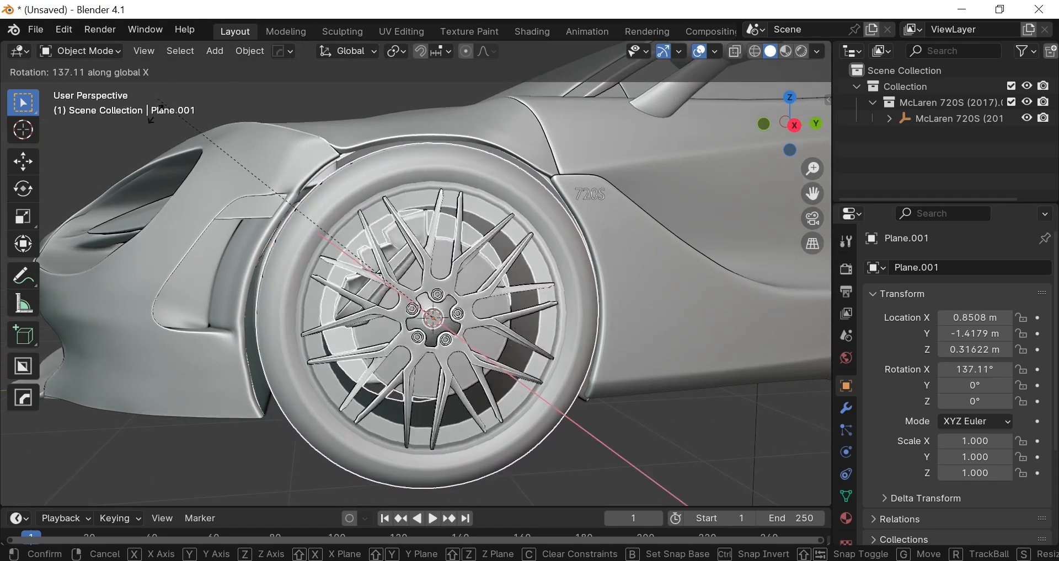
pyautogui.press('Escape')
pyautogui.moveTo(984, 369)
pyautogui.mouseDown()
pyautogui.moveTo(963, 370)
pyautogui.moveTo(985, 370)
pyautogui.mouseUp()
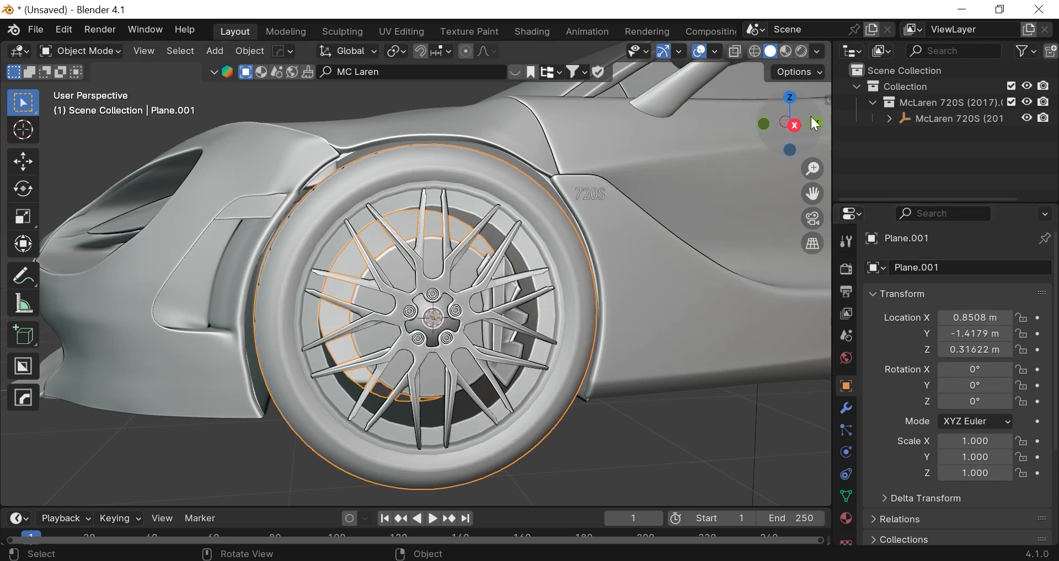
# - Select the star-shaped face around the front wheel's hub cap in Edit Mode and snap the 3D cursor to it
pyautogui.scroll(4, 669, 168)
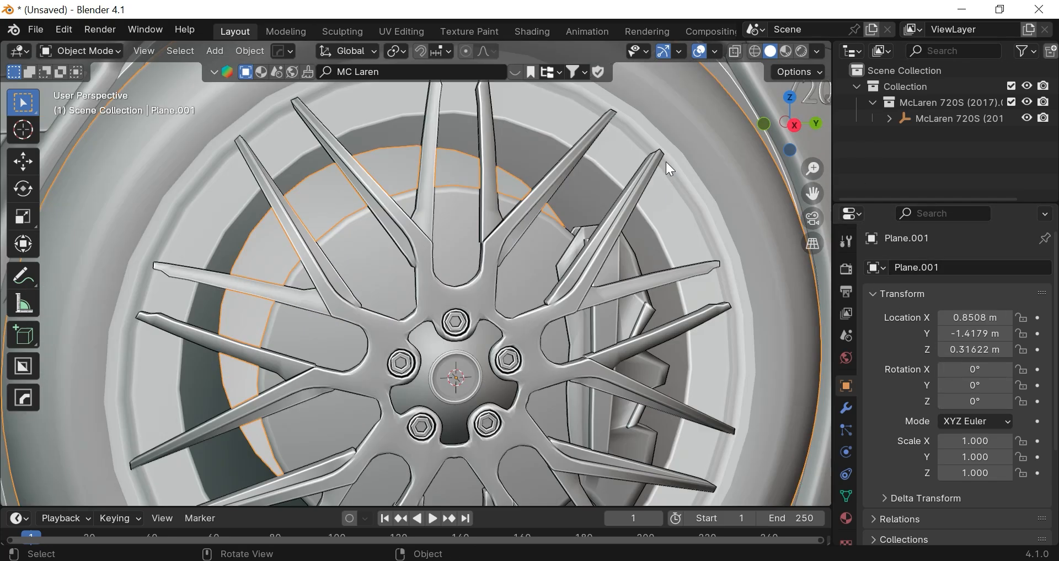
pyautogui.click(795, 126)
pyautogui.scroll(2, 415, 266)
pyautogui.press('Tab')
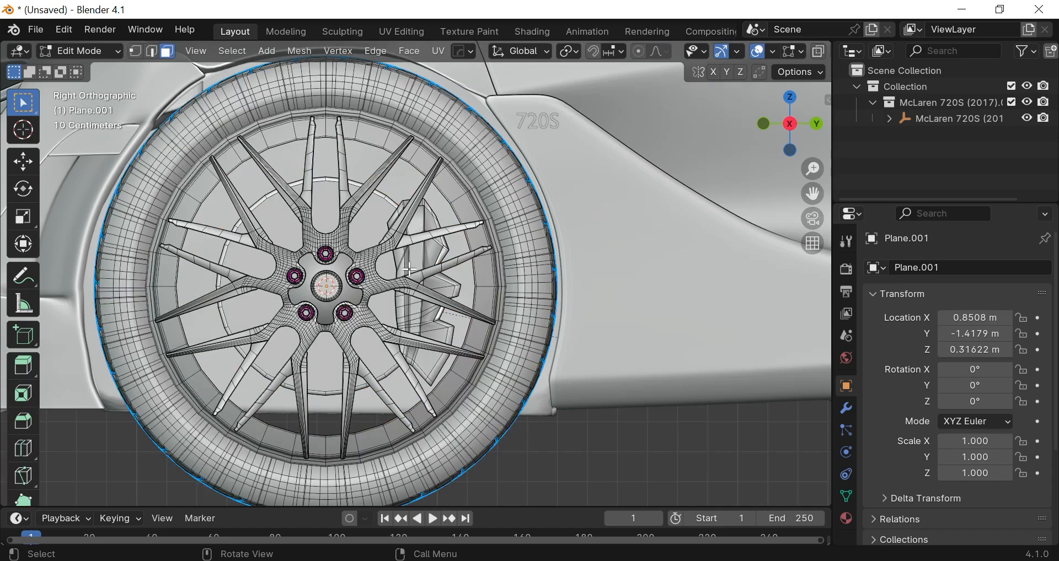
pyautogui.scroll(6, 408, 270)
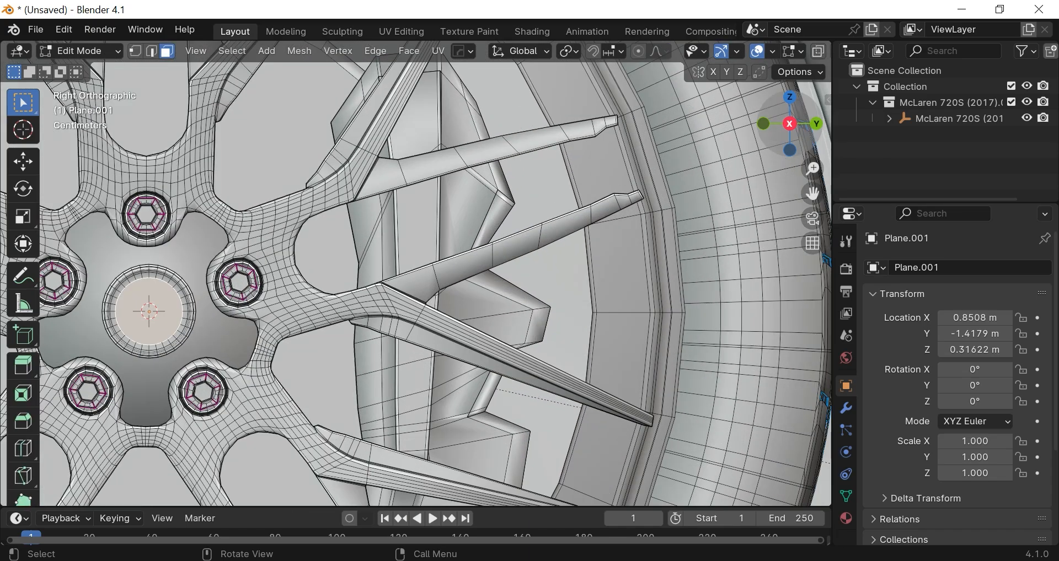
pyautogui.moveTo(812, 193); pyautogui.dragTo(129, 49)
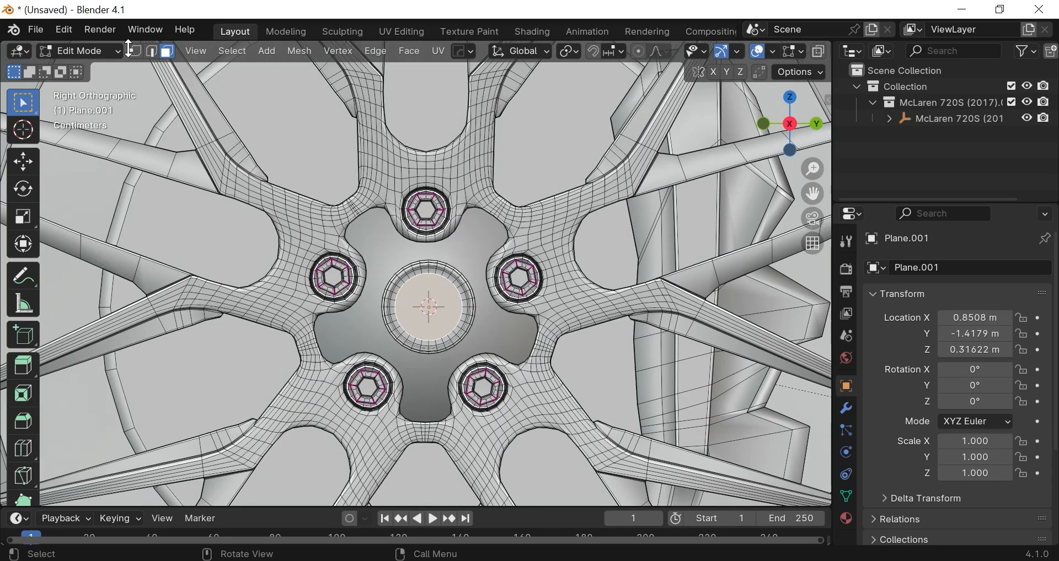
pyautogui.click(415, 241)
pyautogui.click(445, 259)
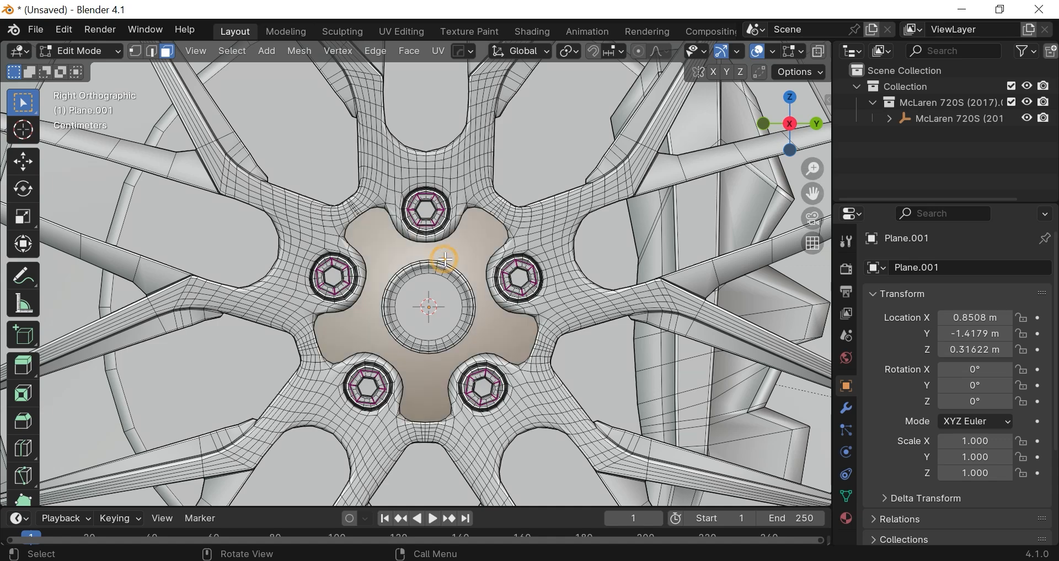
pyautogui.scroll(2, 488, 297)
pyautogui.hotkey('shift', 's')
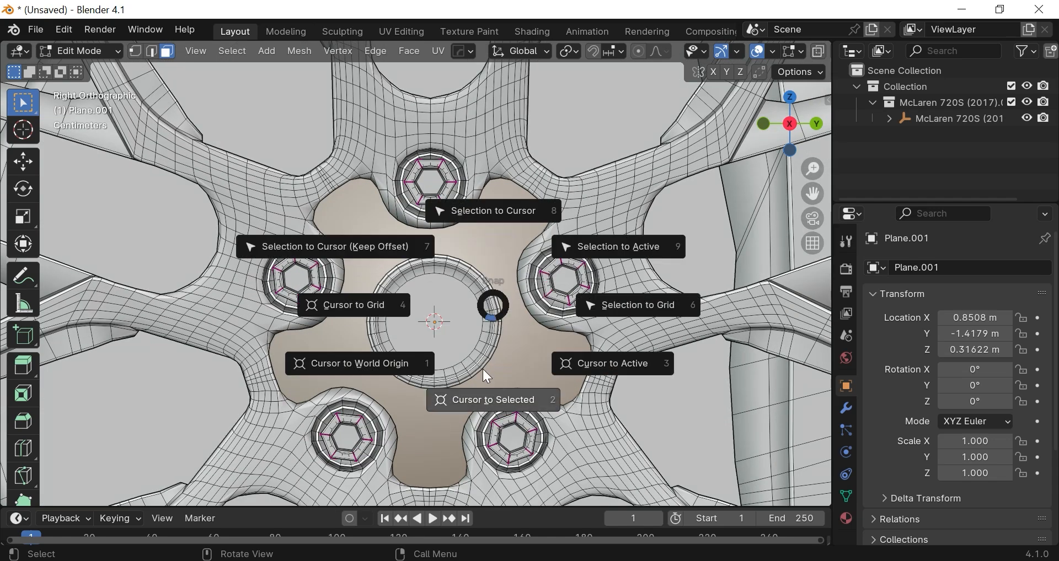
pyautogui.click(483, 369)
# - Return to Object Mode and set the front wheel's origin to the 3D cursor
pyautogui.press('Tab')
pyautogui.scroll(-1, 481, 367)
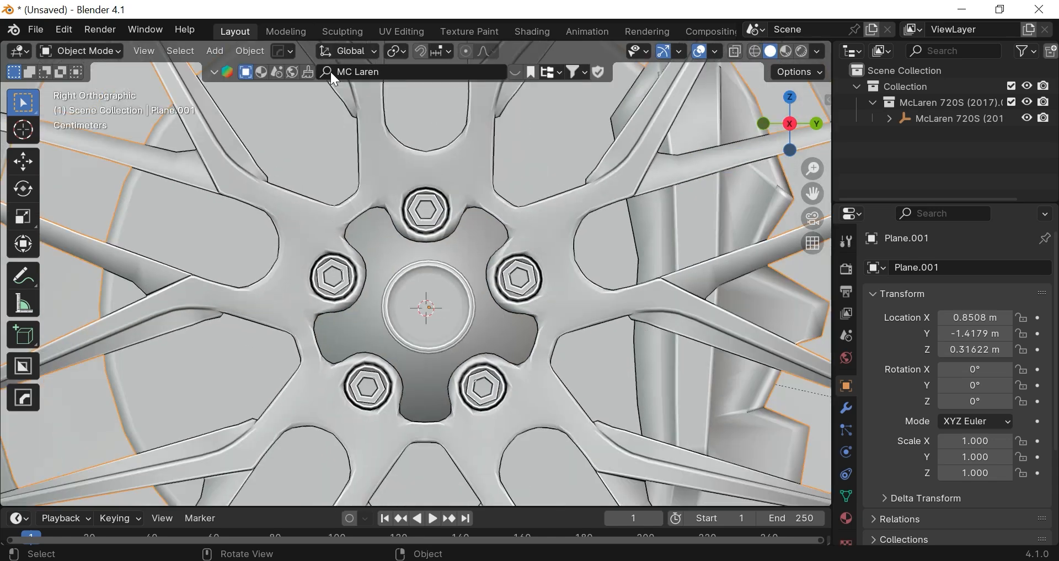
pyautogui.click(251, 50)
pyautogui.moveTo(353, 87)
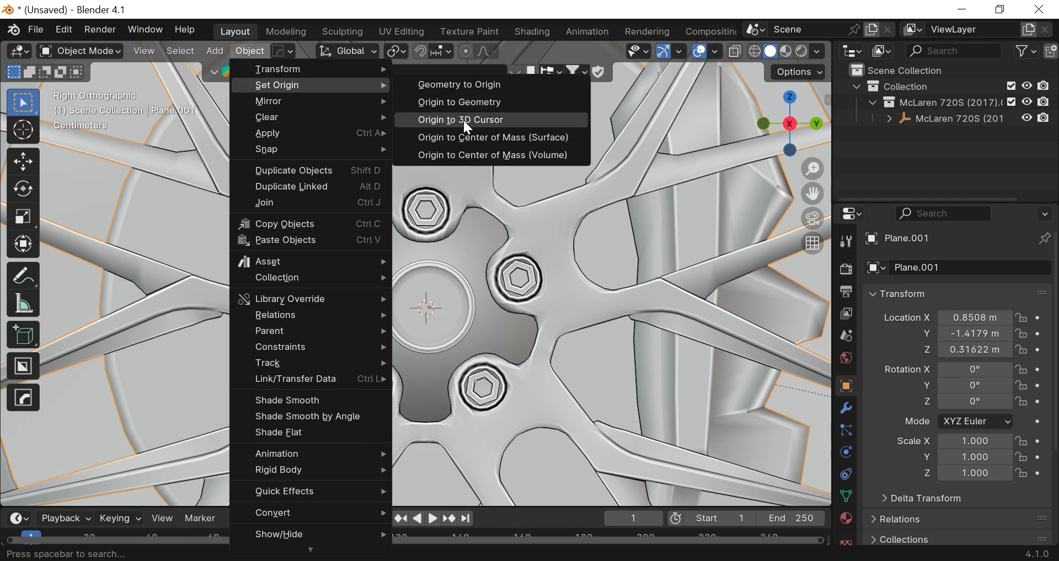
pyautogui.click(463, 120)
# - Test-rotate the front wheel around the global X axis to check the origin placed at the 3D cursor
pyautogui.scroll(-6, 576, 276)
pyautogui.press('r')
pyautogui.press('x')
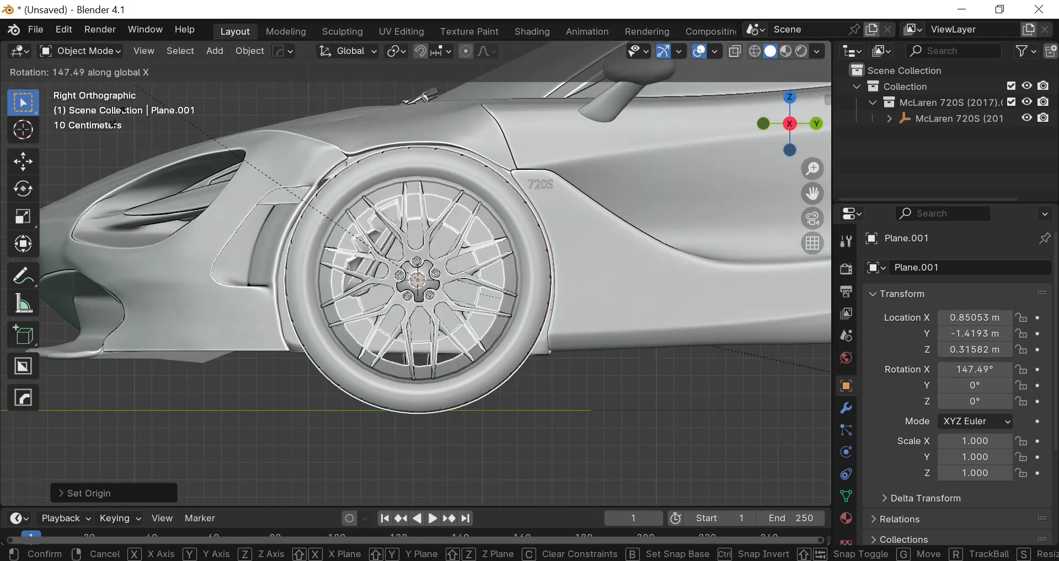
pyautogui.rightClick(726, 156)
# - Select the brake disc face behind the front wheel's spokes in Edit Mode, snap the 3D cursor to it and return to Object Mode
pyautogui.scroll(3, 452, 221)
pyautogui.press('Tab')
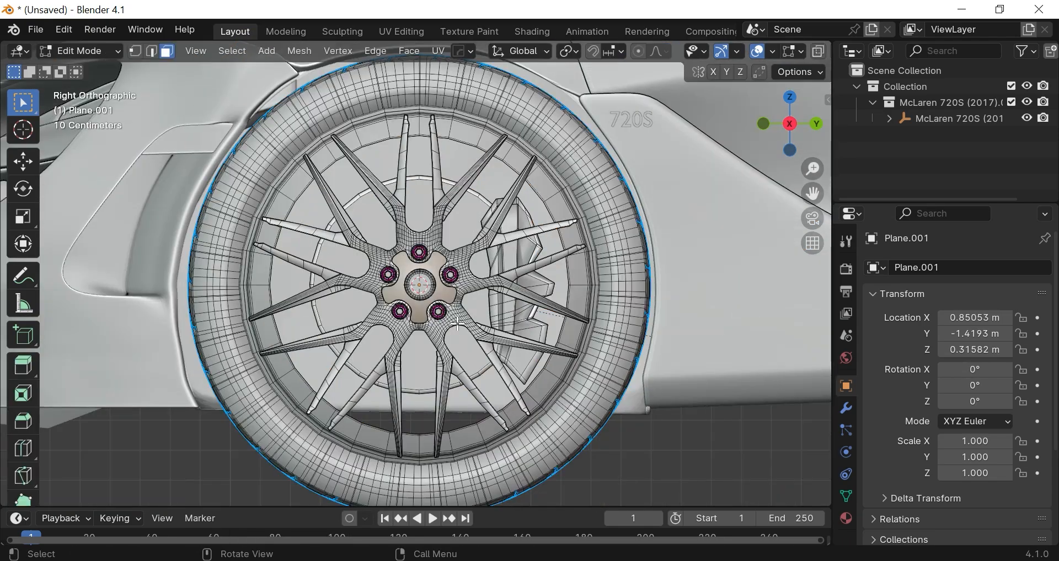
pyautogui.scroll(4, 456, 330)
pyautogui.click(518, 183)
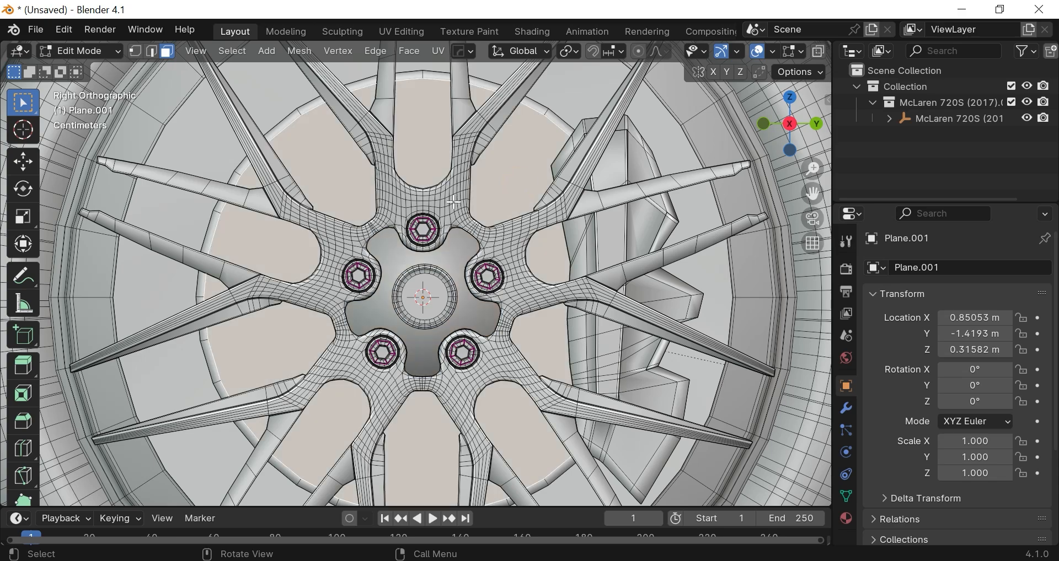
pyautogui.scroll(-4, 537, 220)
pyautogui.hotkey('shift', 's')
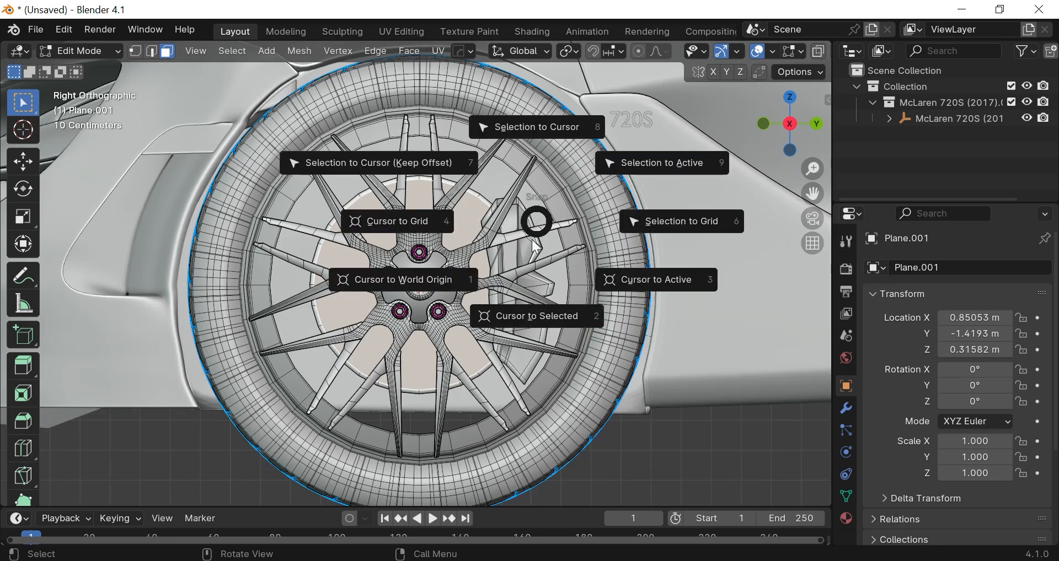
pyautogui.click(531, 317)
pyautogui.scroll(4, 518, 319)
pyautogui.press('Tab')
pyautogui.scroll(-5, 517, 319)
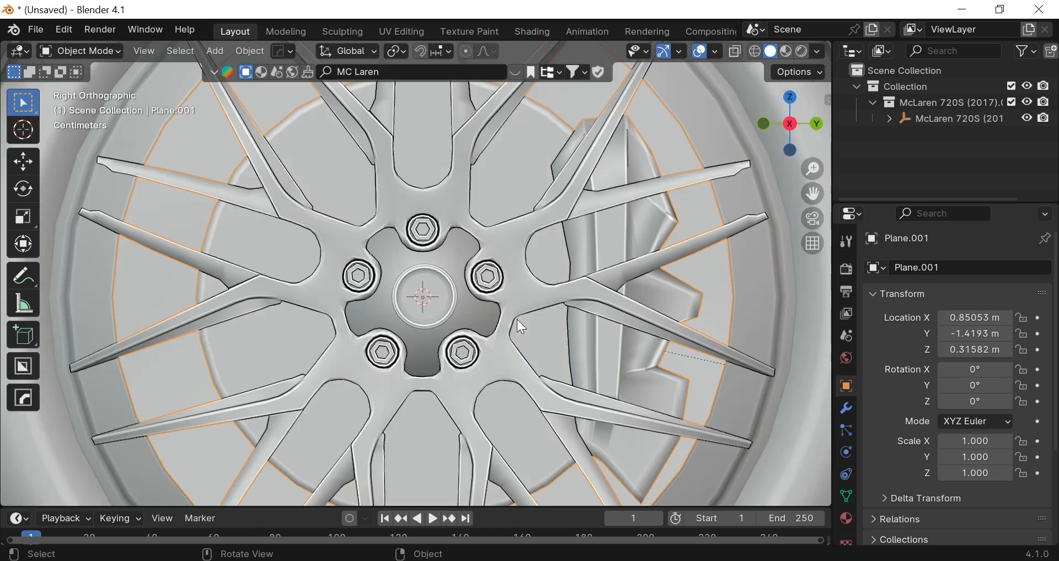
# - Select the edge loop running around the front wheel's tyre in Edit Mode, snap the 3D cursor to it and return to Object Mode
pyautogui.press('Tab')
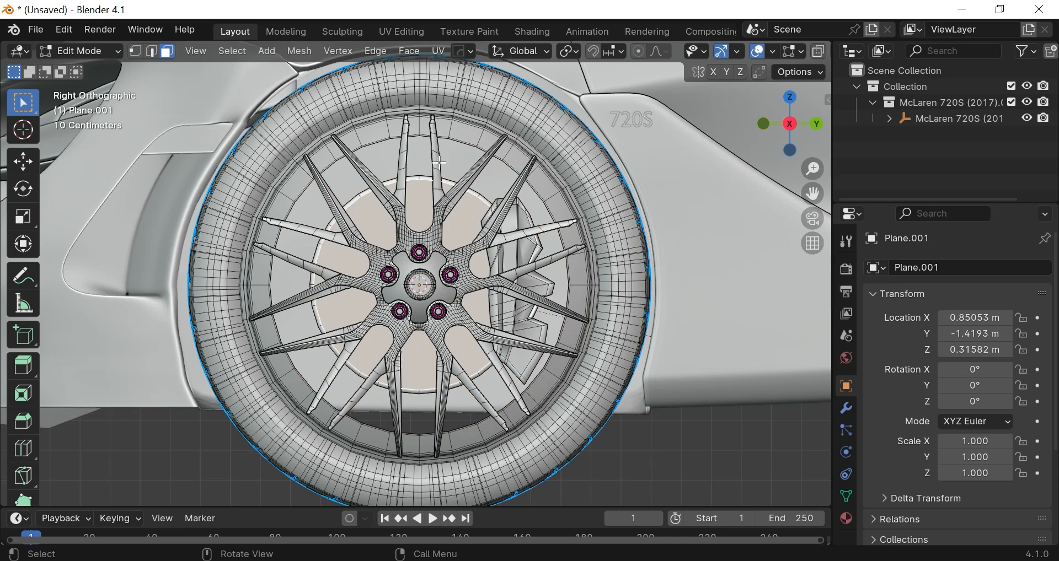
pyautogui.click(461, 139)
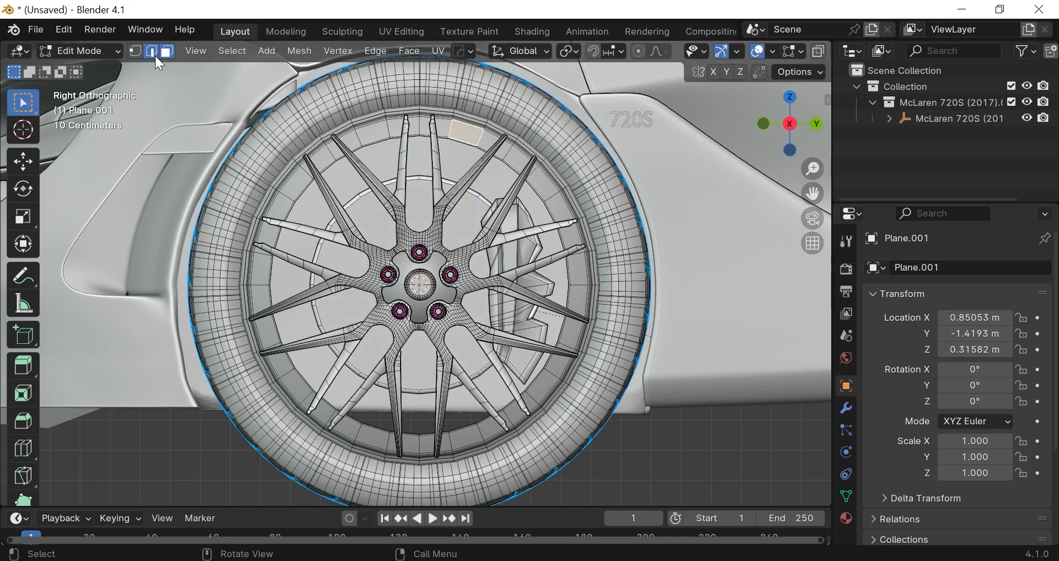
pyautogui.click(155, 55)
pyautogui.keyDown('alt'); pyautogui.click(247, 190); pyautogui.keyUp('alt')
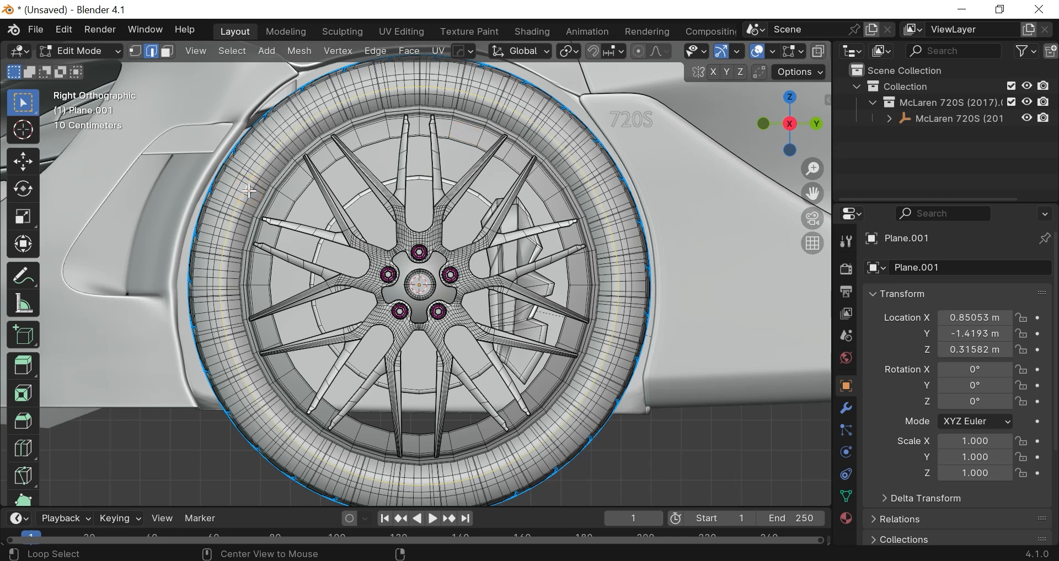
pyautogui.hotkey('shift', 's')
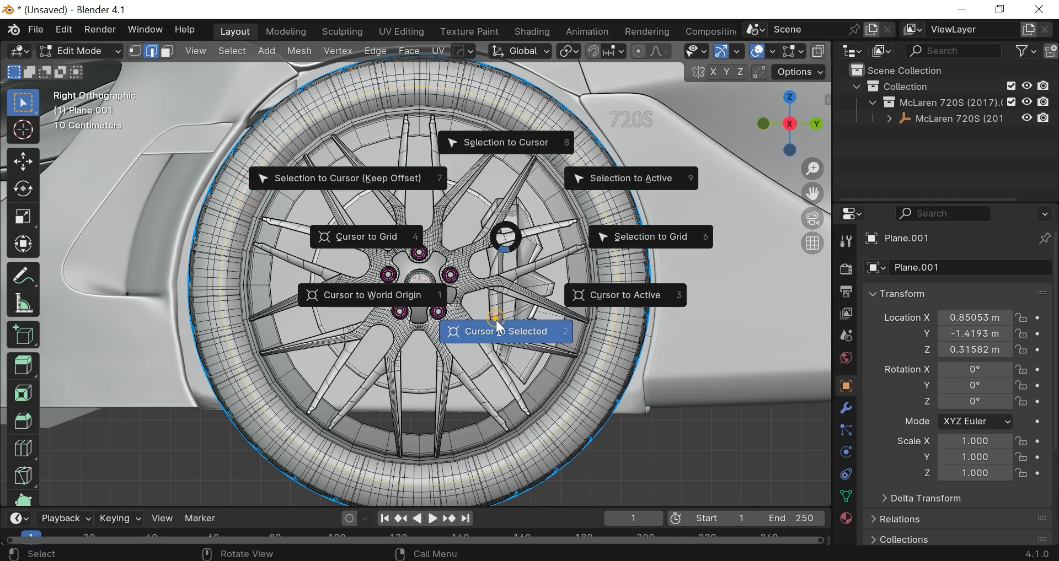
pyautogui.click(495, 320)
pyautogui.press('Tab')
# - Set the front wheel's origin to the 3D cursor
pyautogui.click(250, 50)
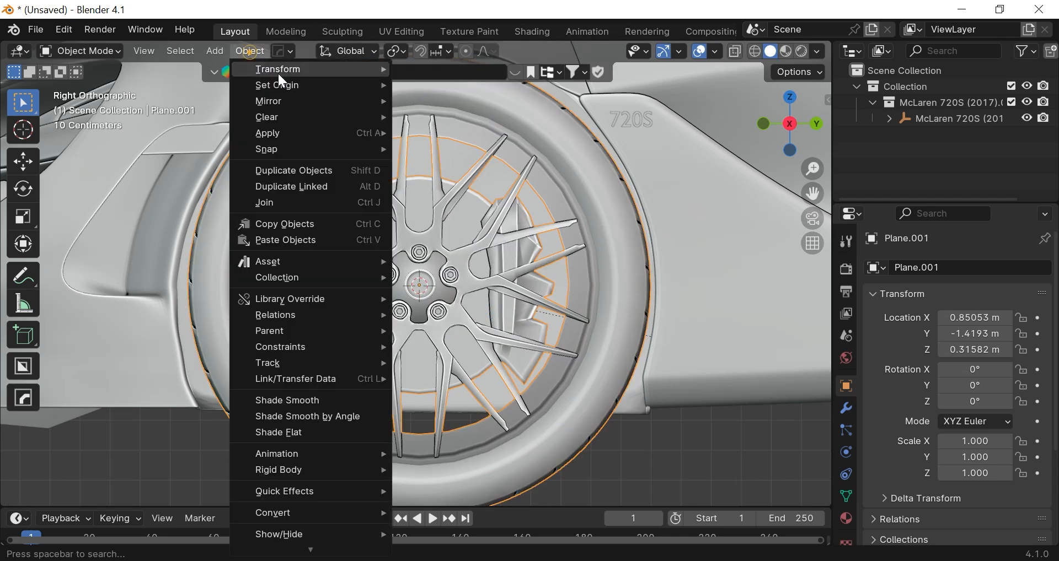
pyautogui.moveTo(342, 87)
pyautogui.click(449, 105)
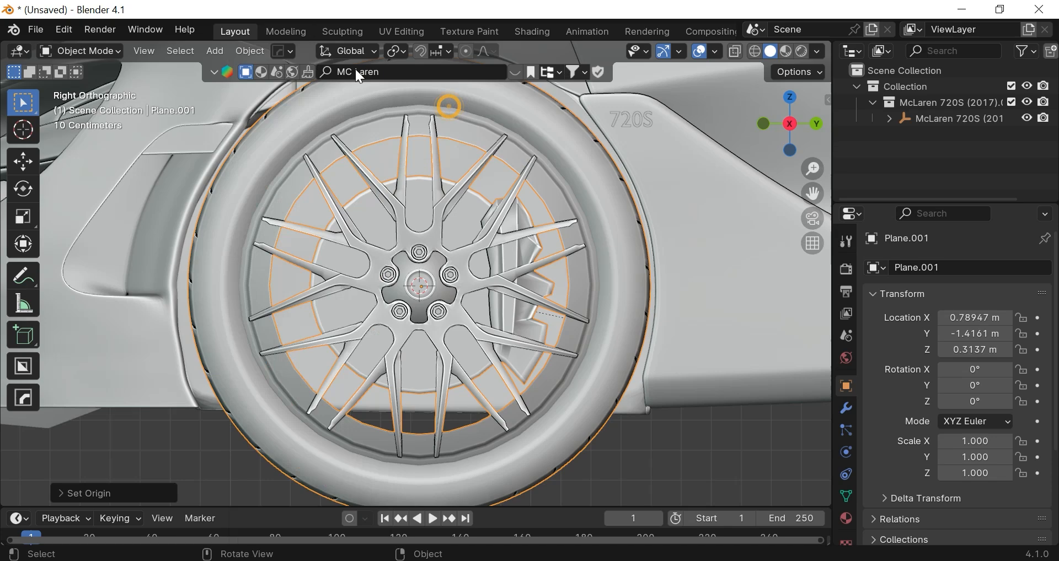
pyautogui.click(250, 51)
pyautogui.click(439, 120)
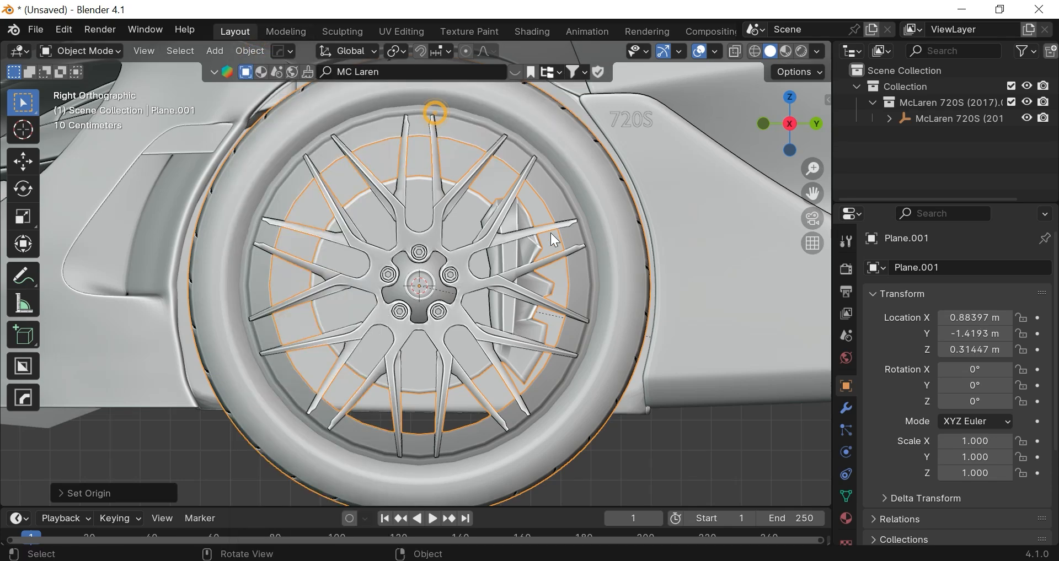
# - Test-rotate the front wheel around the global X axis to check the origin centred on the tyre loop
pyautogui.scroll(-3, 551, 232)
pyautogui.press('r')
pyautogui.press('x')
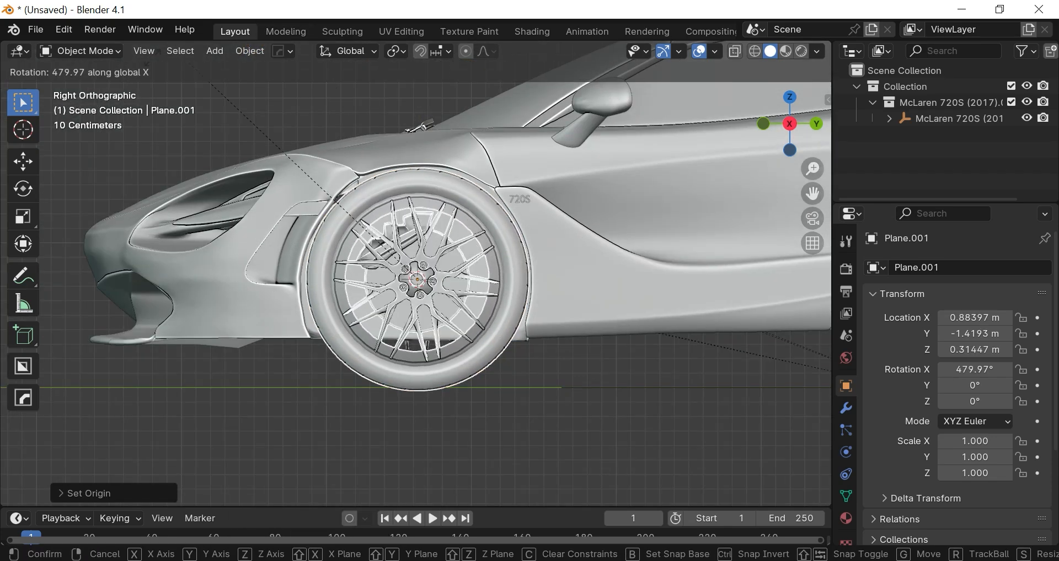
pyautogui.press('Escape')
pyautogui.moveTo(974, 369); pyautogui.dragTo(1010, 369)
pyautogui.press('Escape')
pyautogui.scroll(-3, 666, 338)
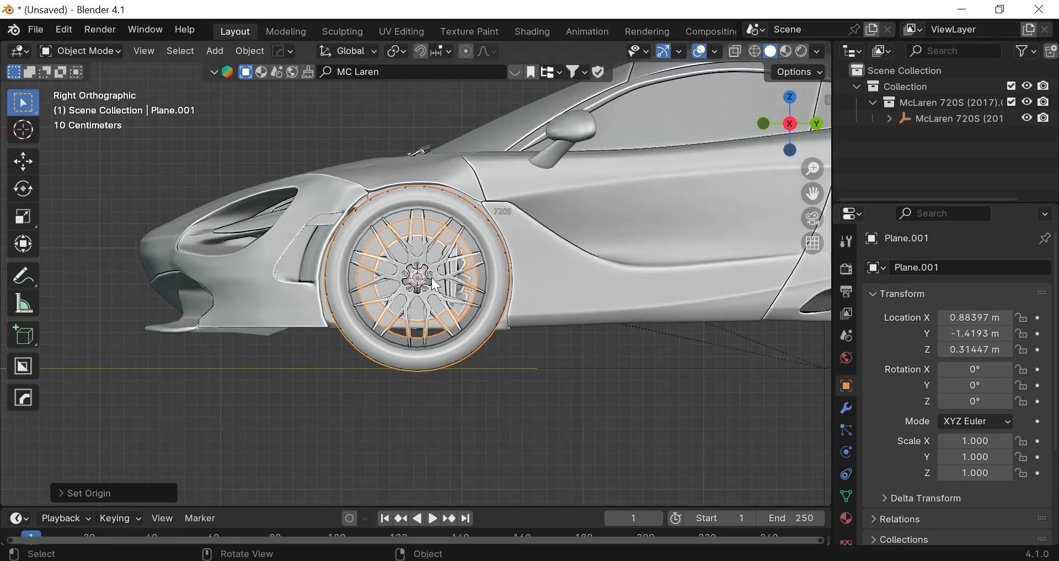
pyautogui.scroll(-2, 643, 279)
pyautogui.scroll(6, 796, 113)
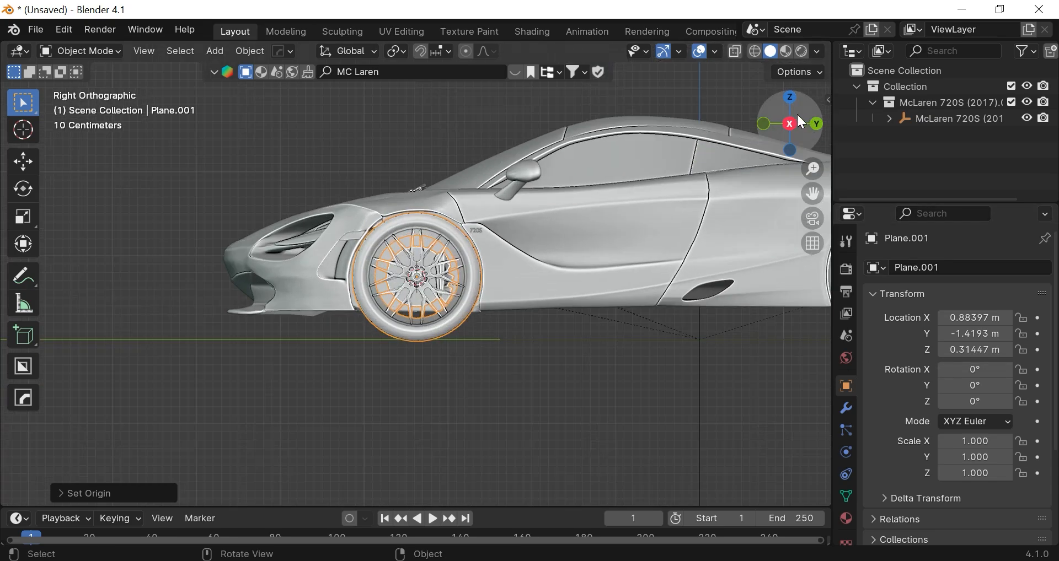
pyautogui.scroll(4, 486, 296)
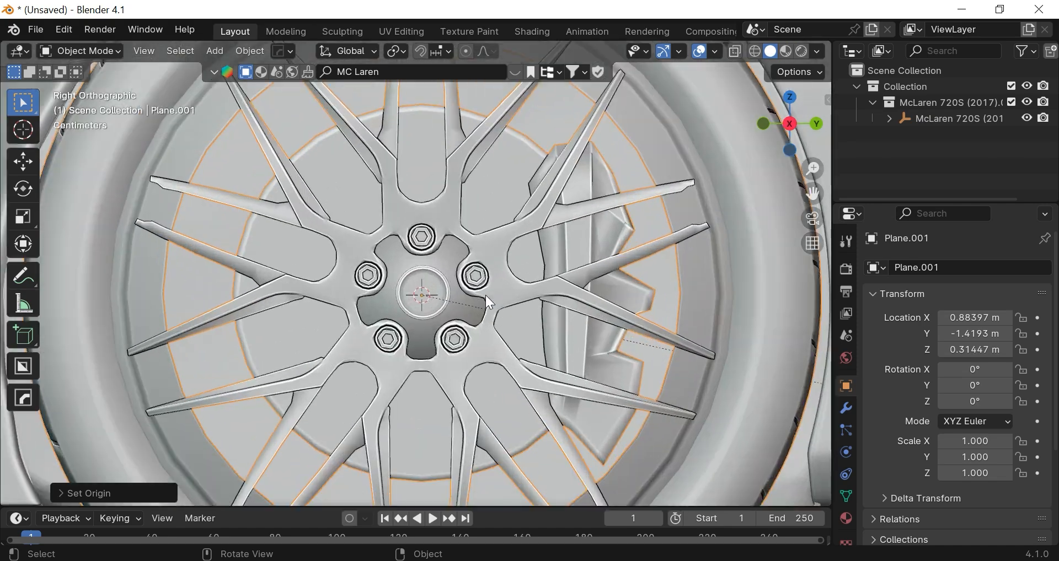
pyautogui.scroll(-4, 485, 296)
pyautogui.scroll(3, 485, 295)
pyautogui.scroll(-3, 486, 295)
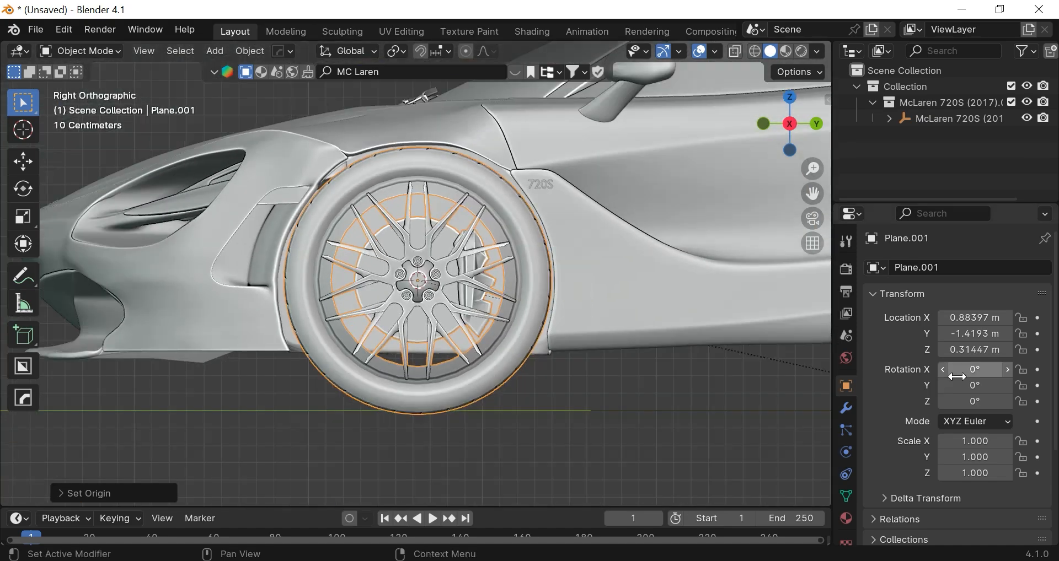
# - Add a driver to the front wheel's X rotation with the scripted expression -var+110
pyautogui.moveTo(974, 370)
pyautogui.mouseDown()
pyautogui.moveTo(1048, 369)
pyautogui.moveTo(969, 368)
pyautogui.mouseUp()
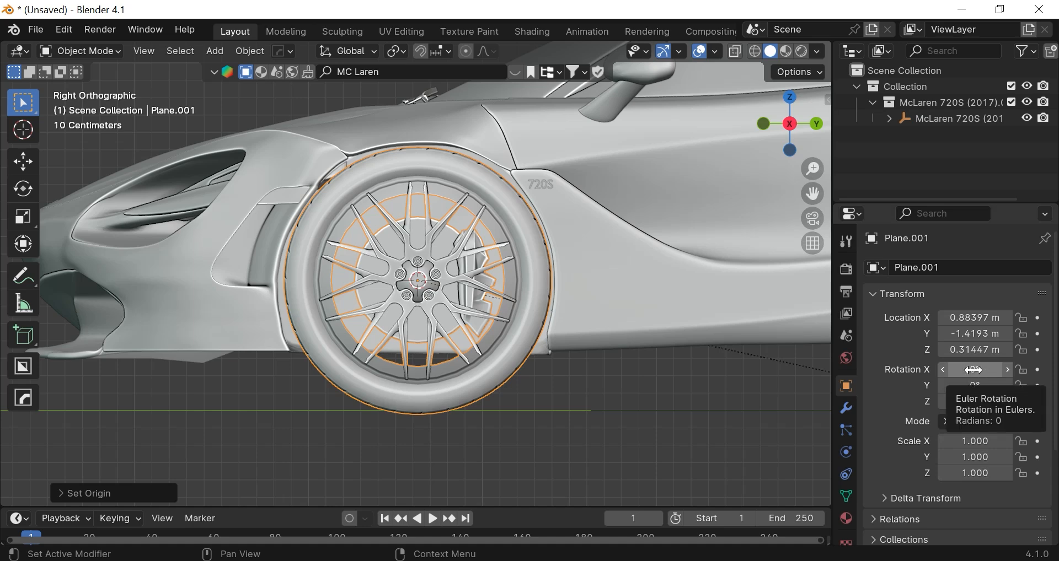
pyautogui.hotkey('ctrl', 'd')
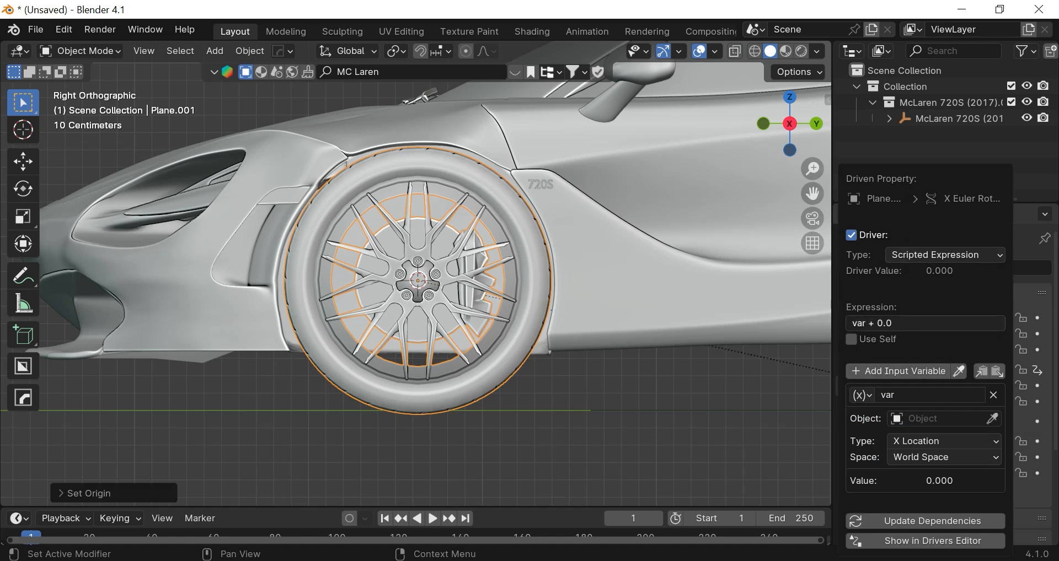
pyautogui.click(902, 322)
pyautogui.press('BackSpace')
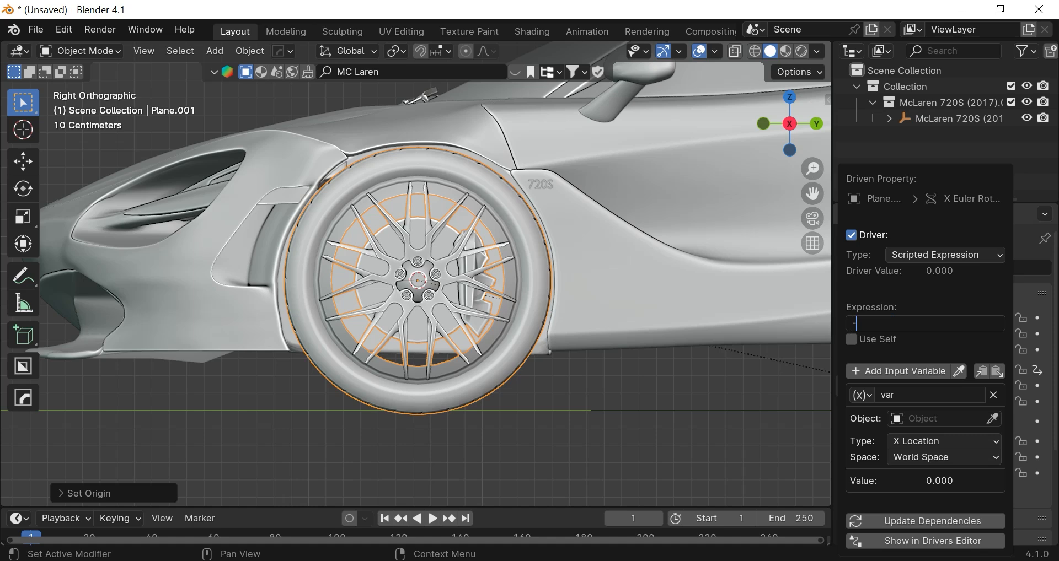
pyautogui.write('-var+110')
pyautogui.press('Return')
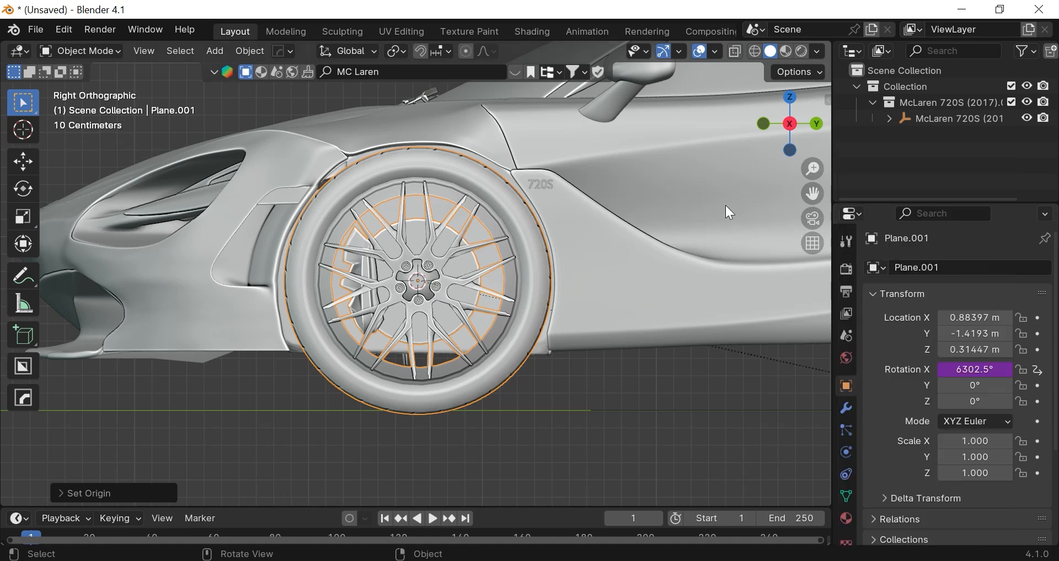
# - Edit the front wheel's X rotation driver and pick the McLaren 720S (2017) empty as the variable's object
pyautogui.scroll(-4, 726, 205)
pyautogui.keyDown('shift'); pyautogui.moveTo(726, 206); pyautogui.dragTo(548, 146, button='middle'); pyautogui.keyUp('shift')
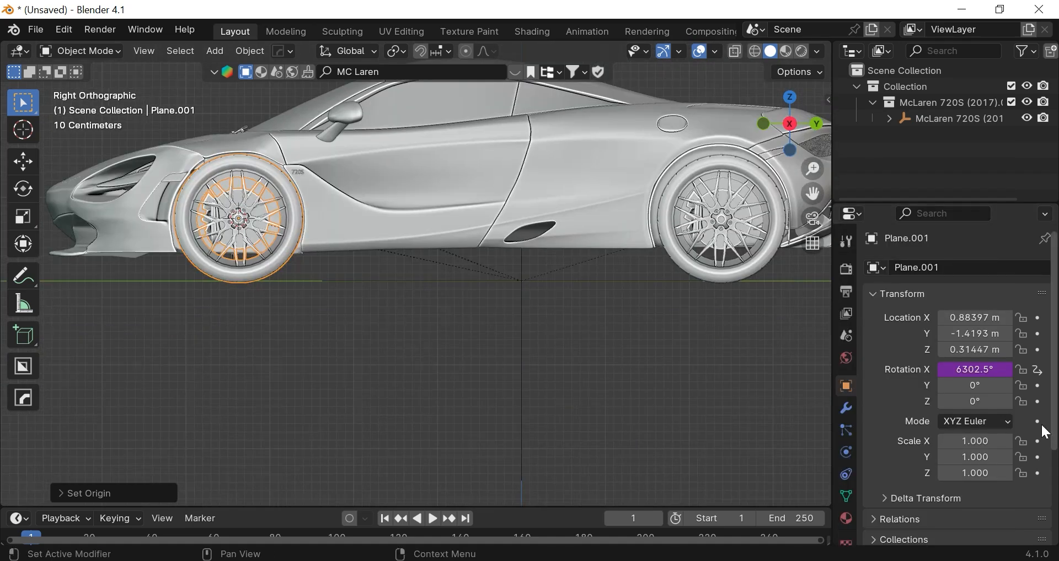
pyautogui.rightClick(974, 369)
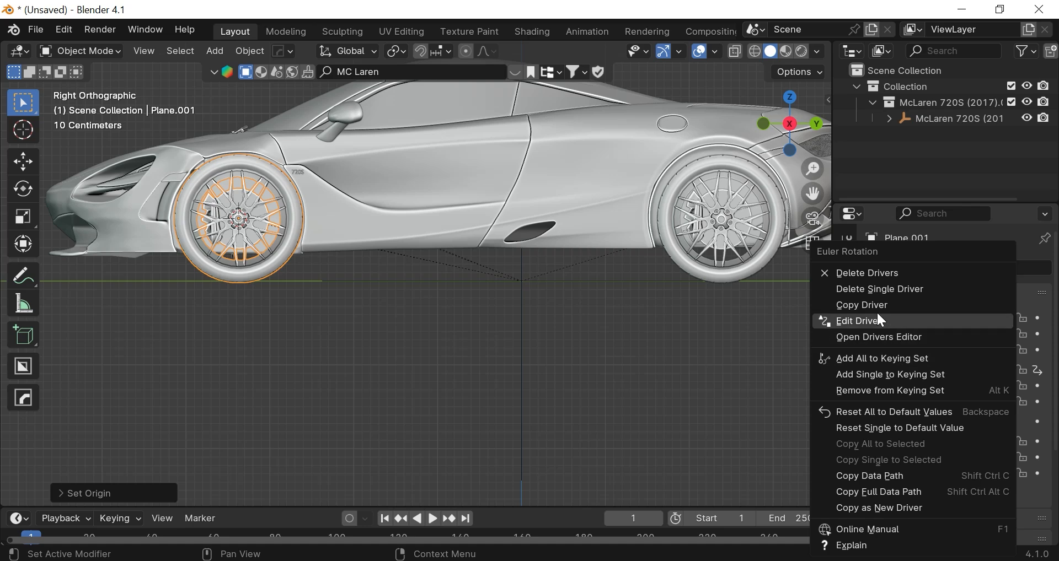
pyautogui.click(867, 325)
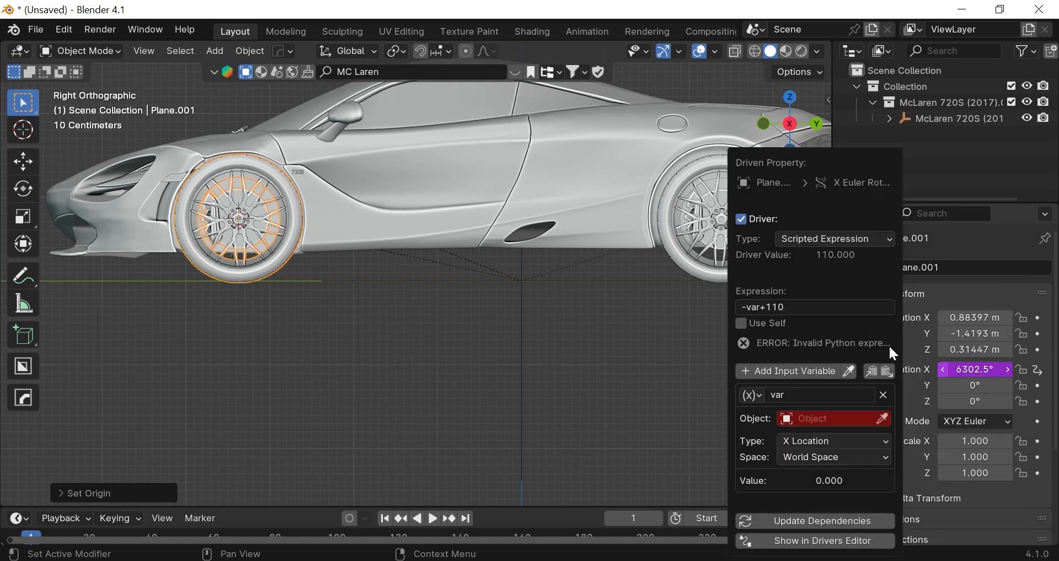
pyautogui.click(882, 419)
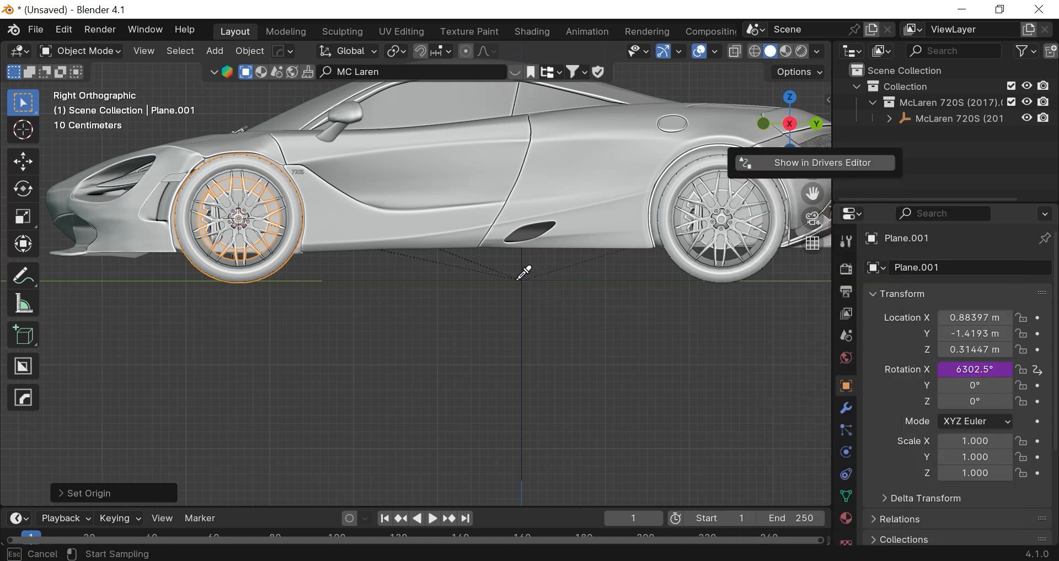
pyautogui.click(934, 118)
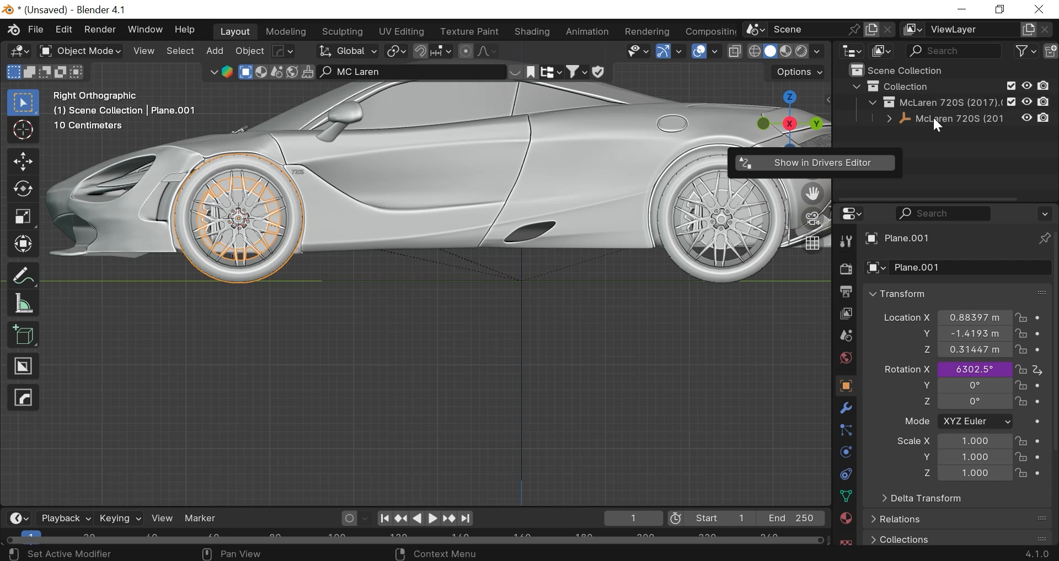
# - Set the front wheel driver's variable type to Y Location and update its dependencies
pyautogui.rightClick(967, 369)
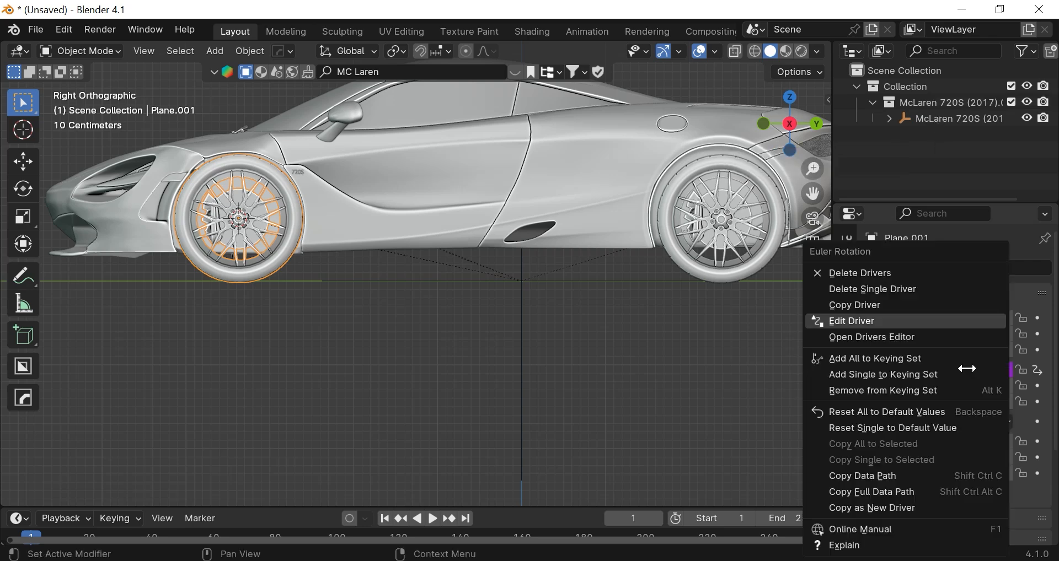
pyautogui.click(854, 319)
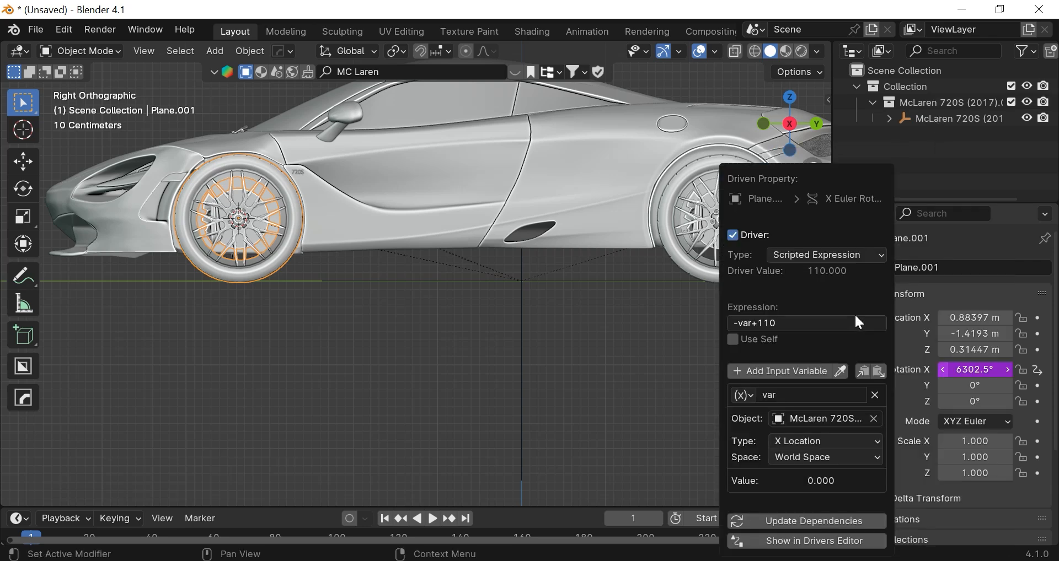
pyautogui.click(804, 443)
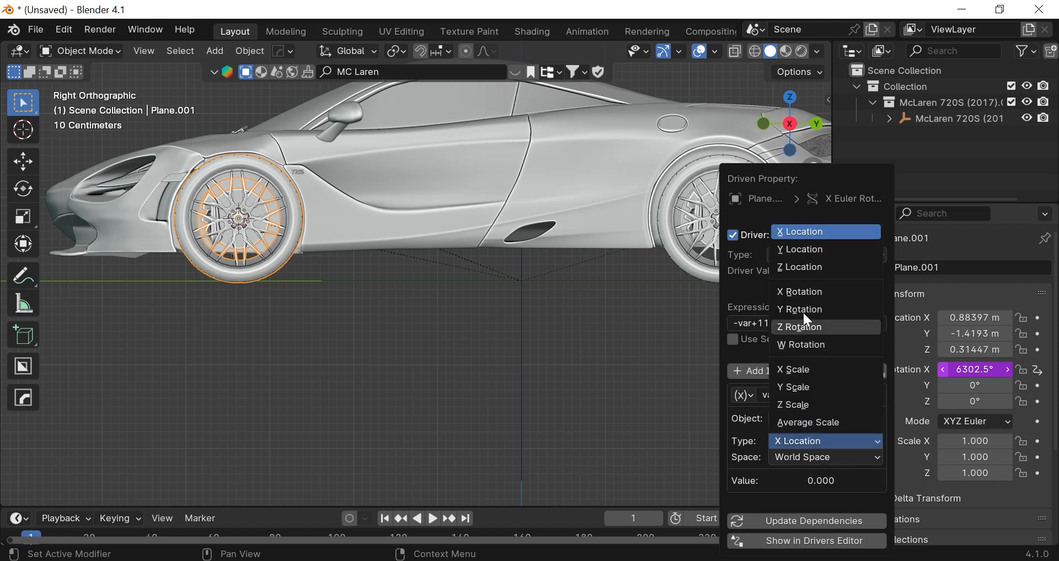
pyautogui.click(797, 252)
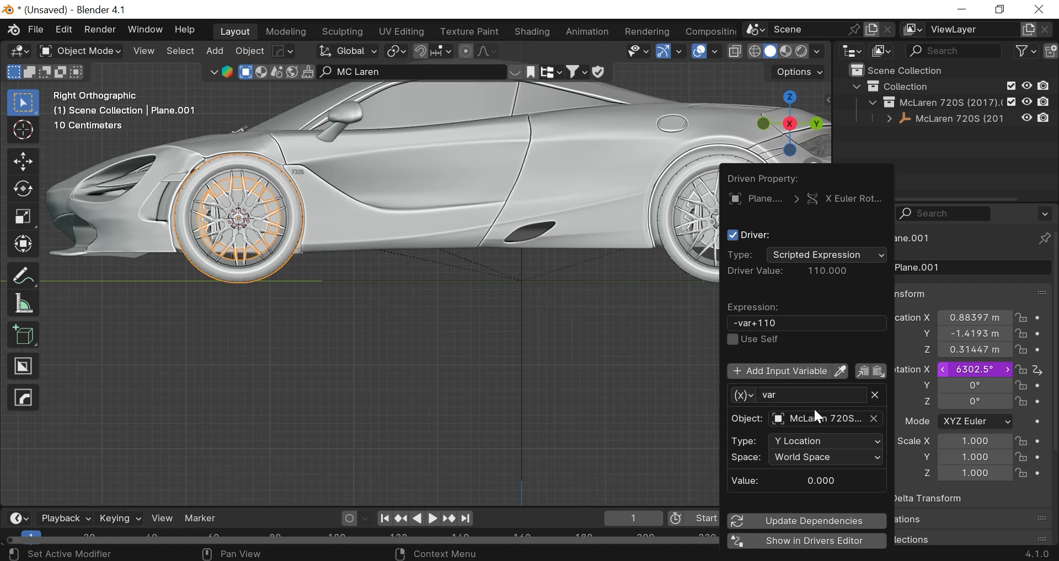
pyautogui.click(792, 521)
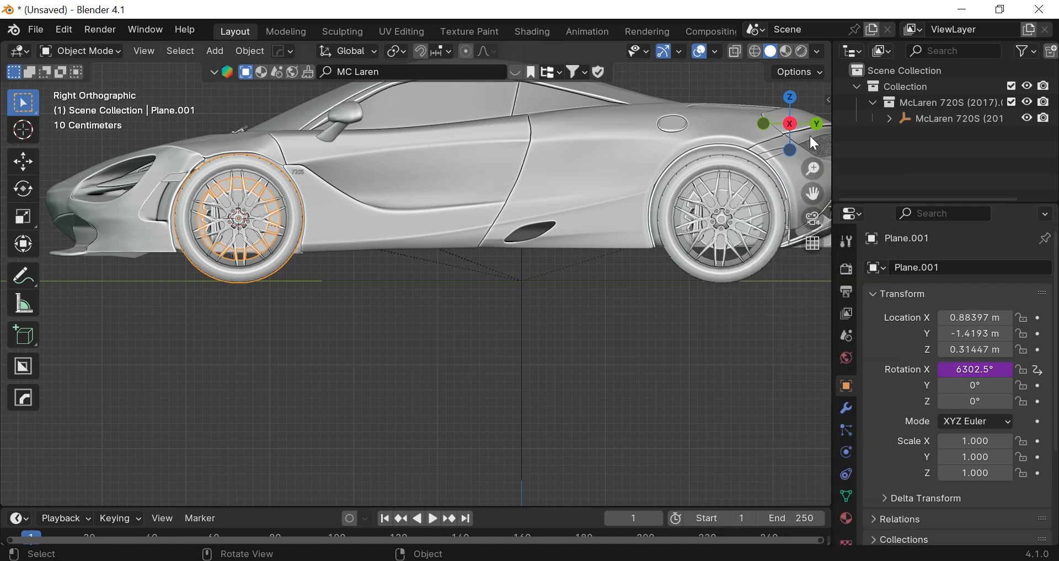
# - Test-move the McLaren 720S (2017) empty along the global Y axis to check the front wheel's driven rotation, reverting each move
pyautogui.moveTo(810, 137)
pyautogui.mouseDown()
pyautogui.moveTo(796, 120)
pyautogui.moveTo(811, 127)
pyautogui.mouseUp()
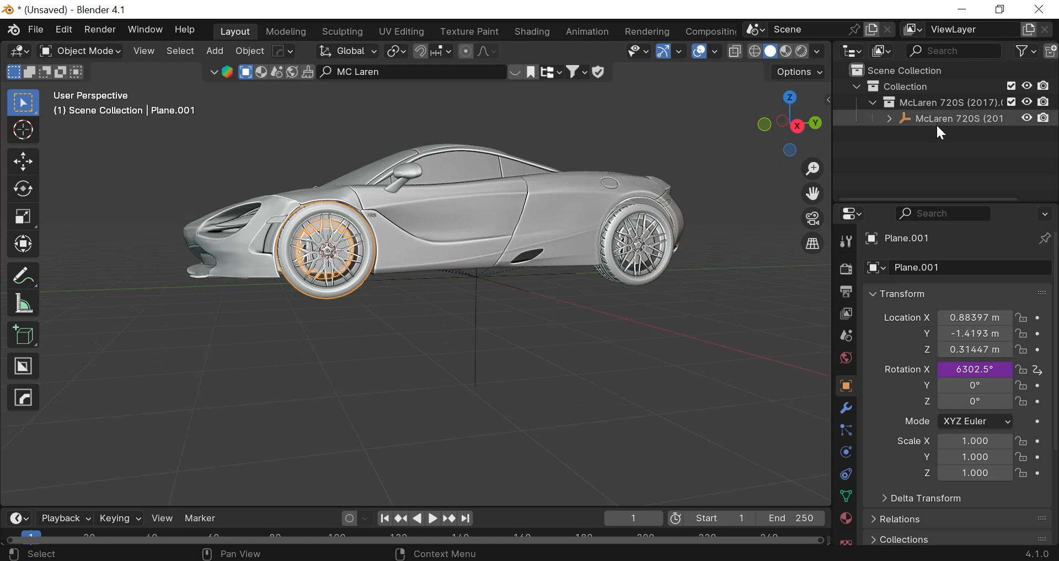
pyautogui.click(931, 120)
pyautogui.press('g')
pyautogui.press('y')
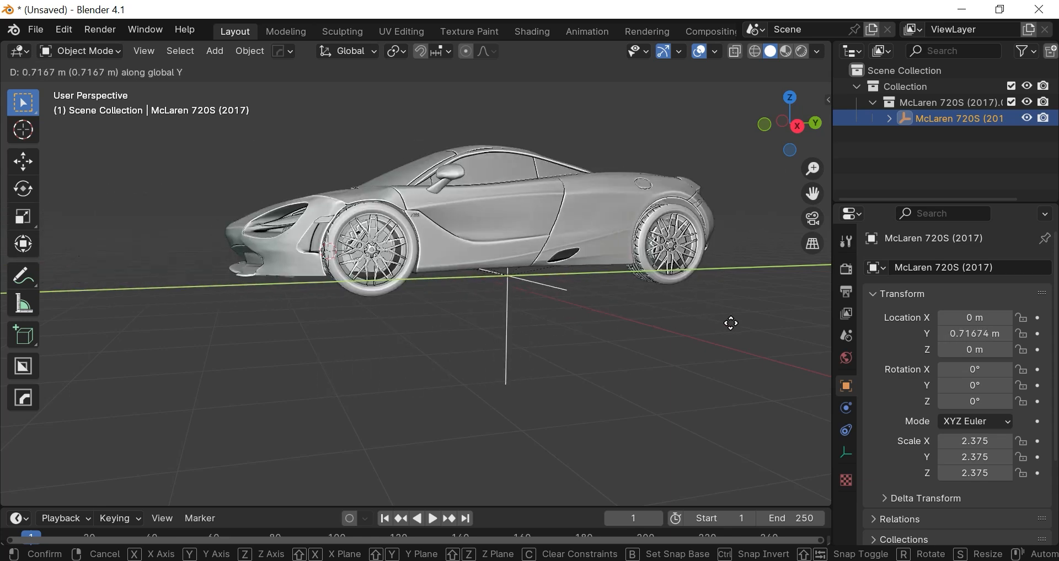
pyautogui.click(591, 322)
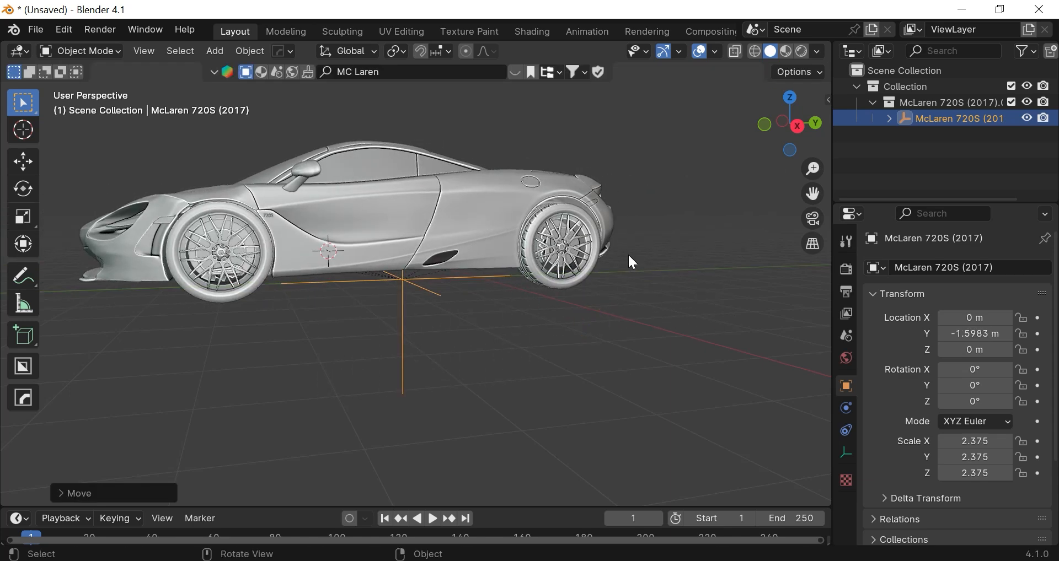
pyautogui.hotkey('ctrl', 'z')
pyautogui.scroll(3, 415, 265)
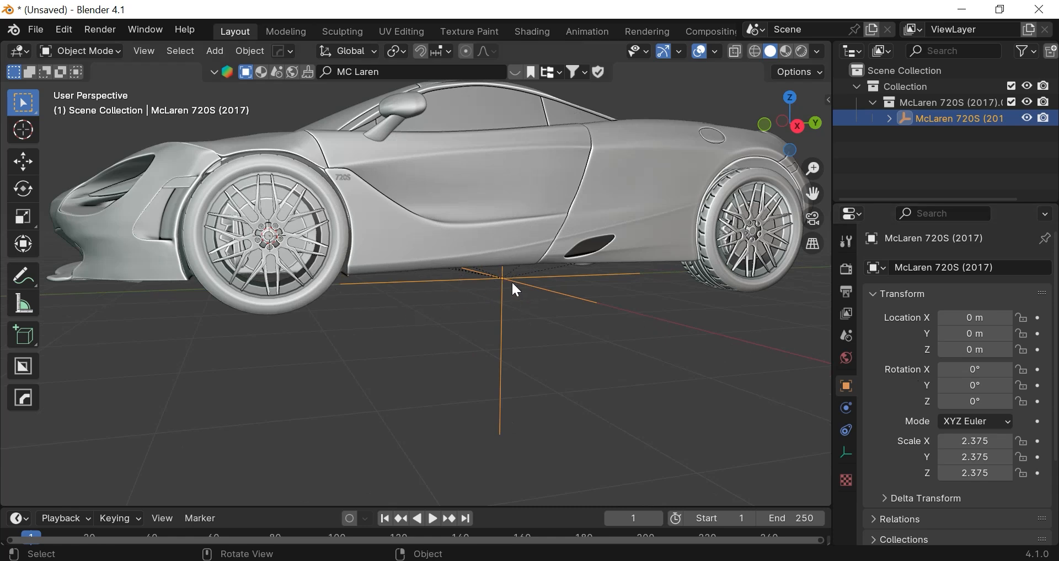
pyautogui.scroll(-5, 508, 278)
pyautogui.press('g')
pyautogui.press('y')
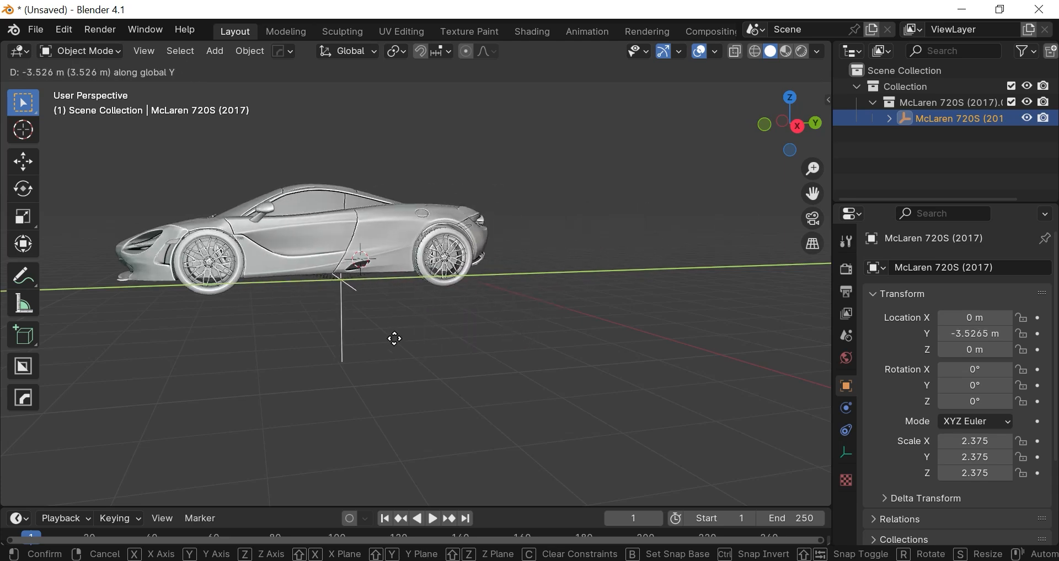
pyautogui.press('Escape')
# - Select the tyre's edge loop on the +X side rear wheel and snap the 3D cursor to its centre
pyautogui.scroll(5, 364, 298)
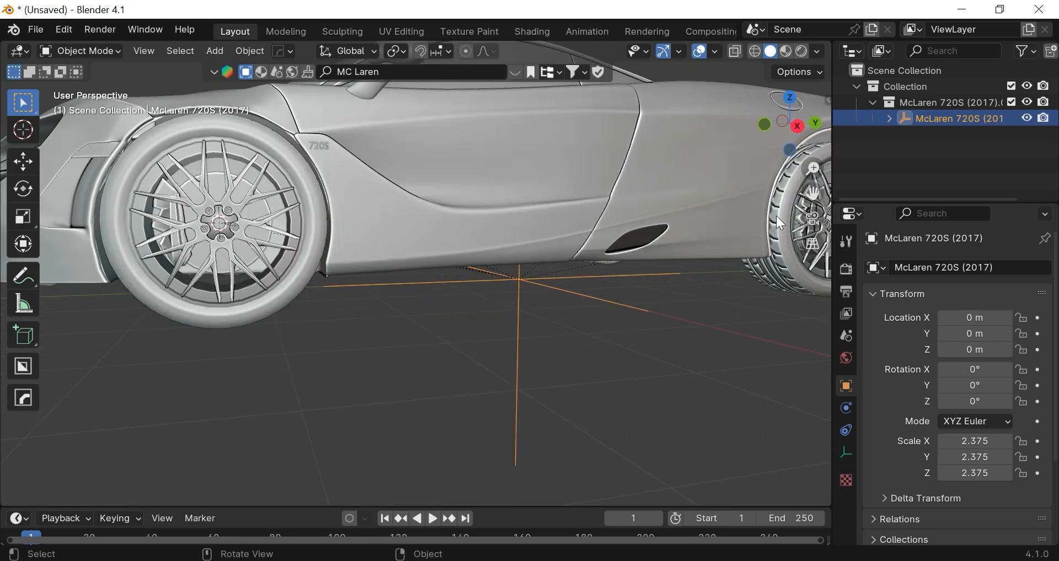
pyautogui.moveTo(809, 194); pyautogui.dragTo(551, 309)
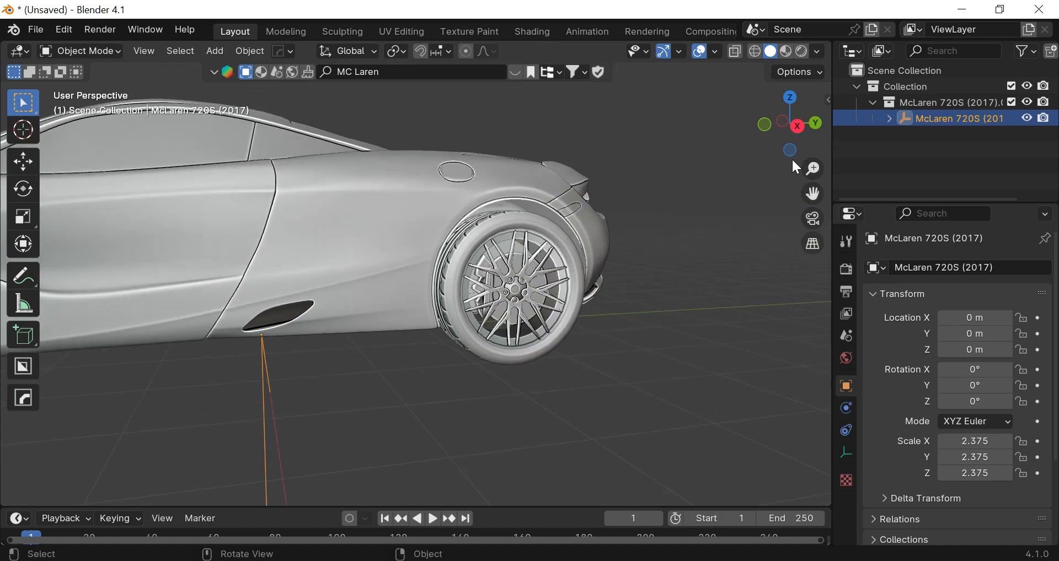
pyautogui.moveTo(792, 158); pyautogui.dragTo(648, 198)
pyautogui.click(610, 229)
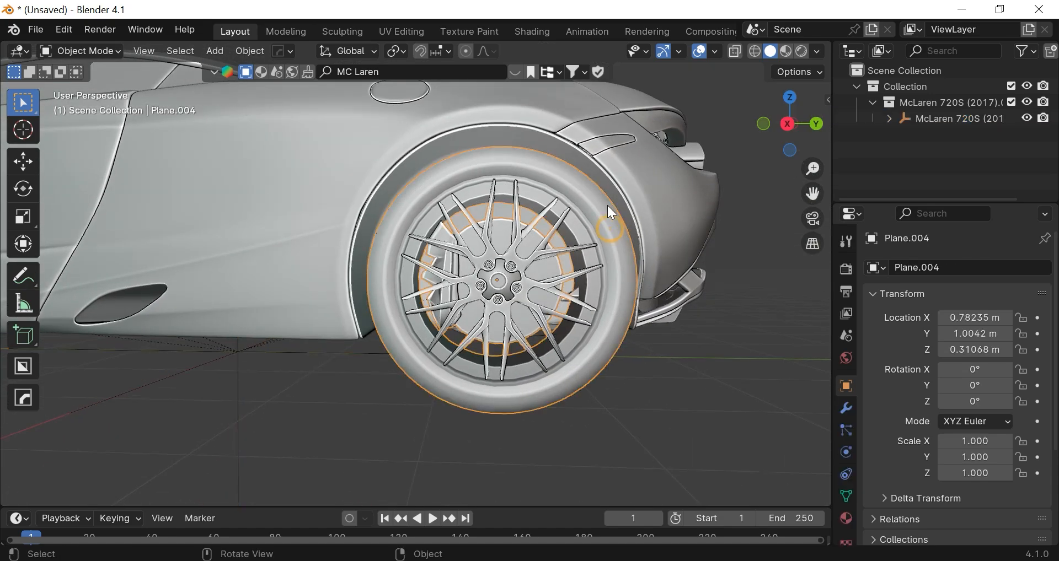
pyautogui.press('Tab')
pyautogui.scroll(5, 359, 195)
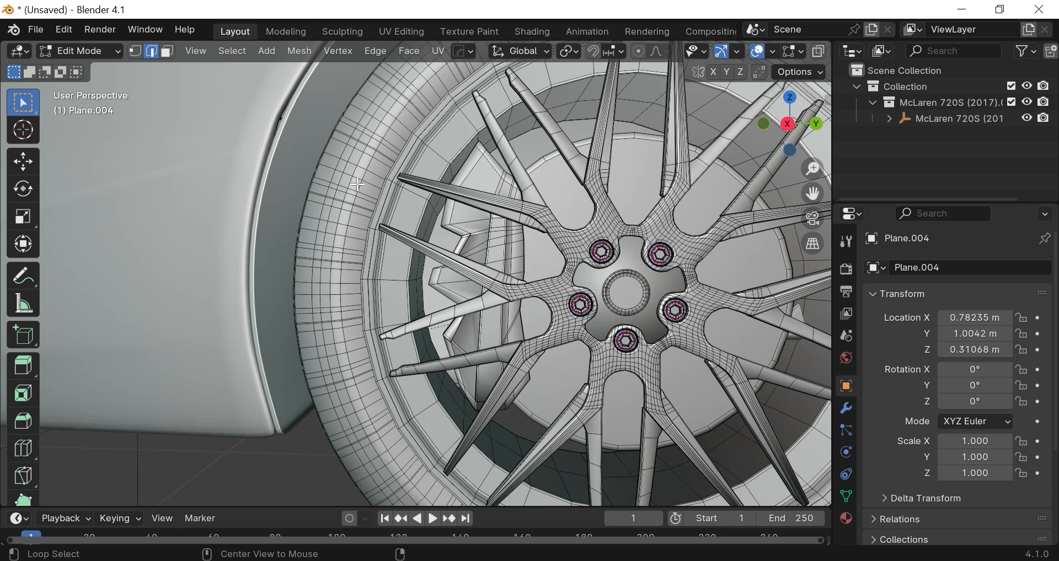
pyautogui.keyDown('alt'); pyautogui.click(358, 184); pyautogui.keyUp('alt')
pyautogui.hotkey('shift', 's')
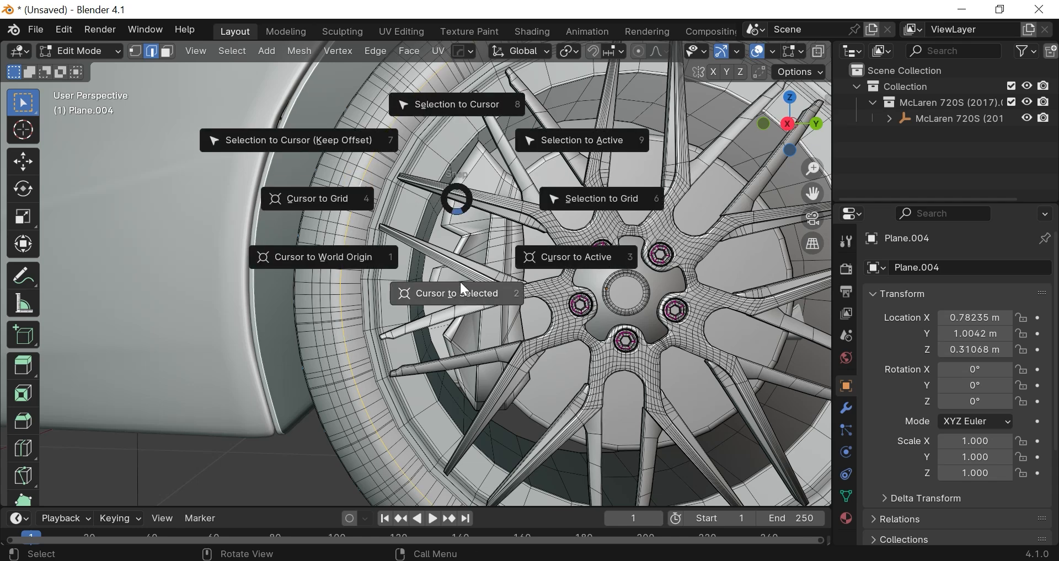
pyautogui.click(465, 293)
pyautogui.press('Tab')
# - Set the rear wheel's origin to the 3D cursor and test its rotation about global X, cancelling the rotation
pyautogui.scroll(-5, 461, 286)
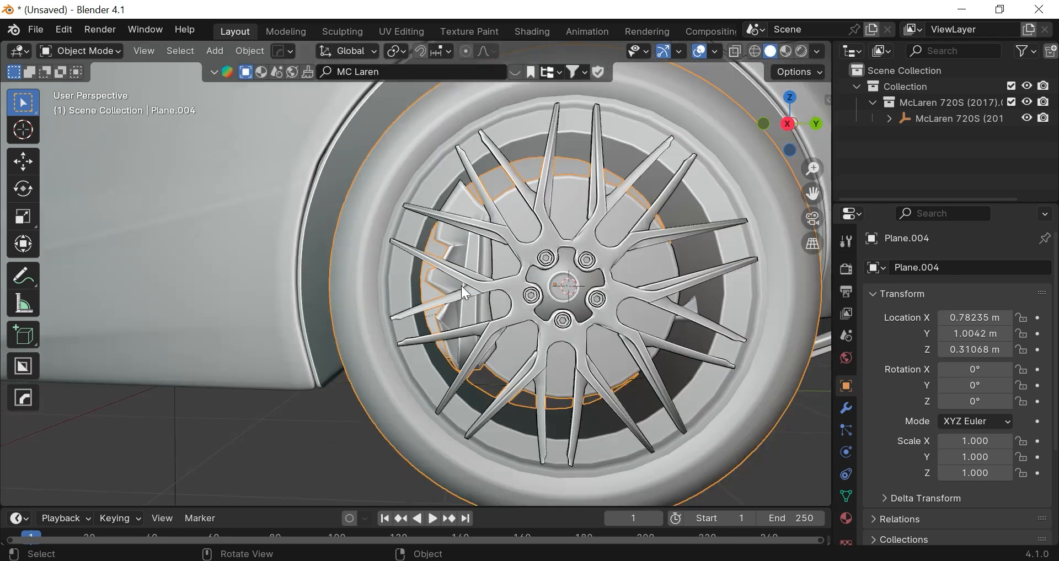
pyautogui.click(253, 51)
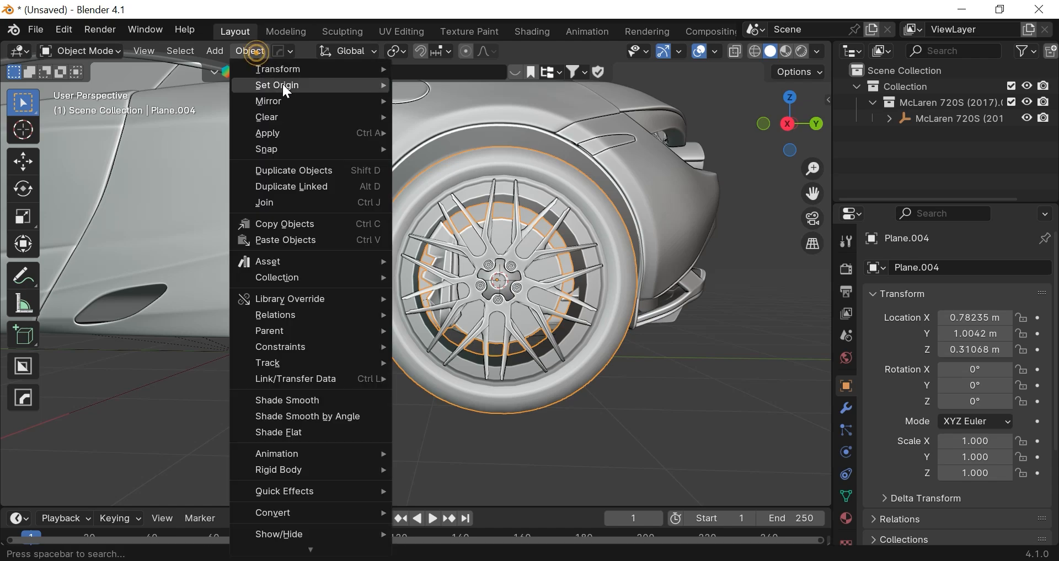
pyautogui.moveTo(282, 84)
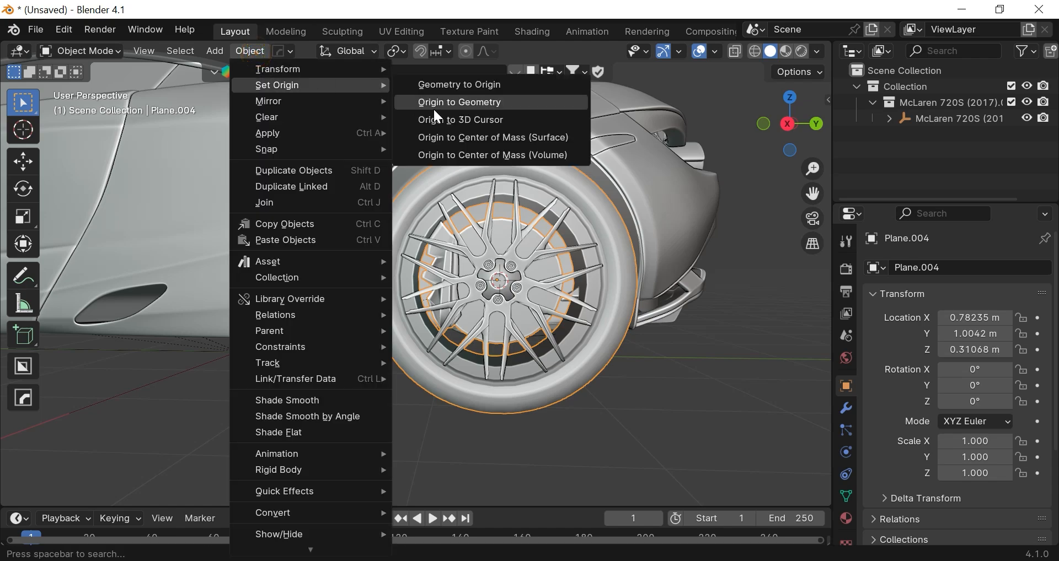
pyautogui.click(466, 121)
pyautogui.press('r')
pyautogui.press('x')
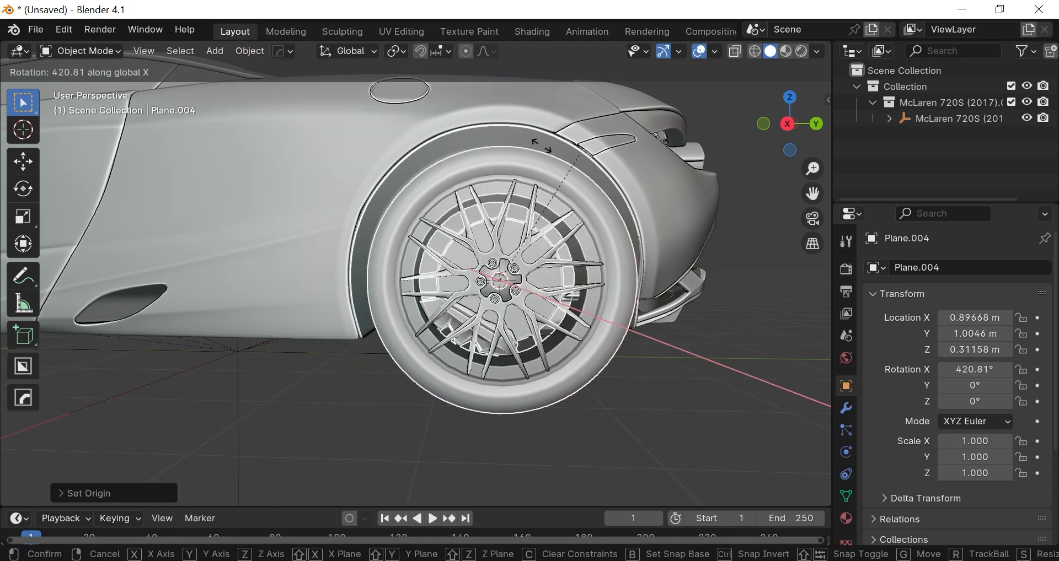
pyautogui.press('Escape')
pyautogui.scroll(-5, 642, 326)
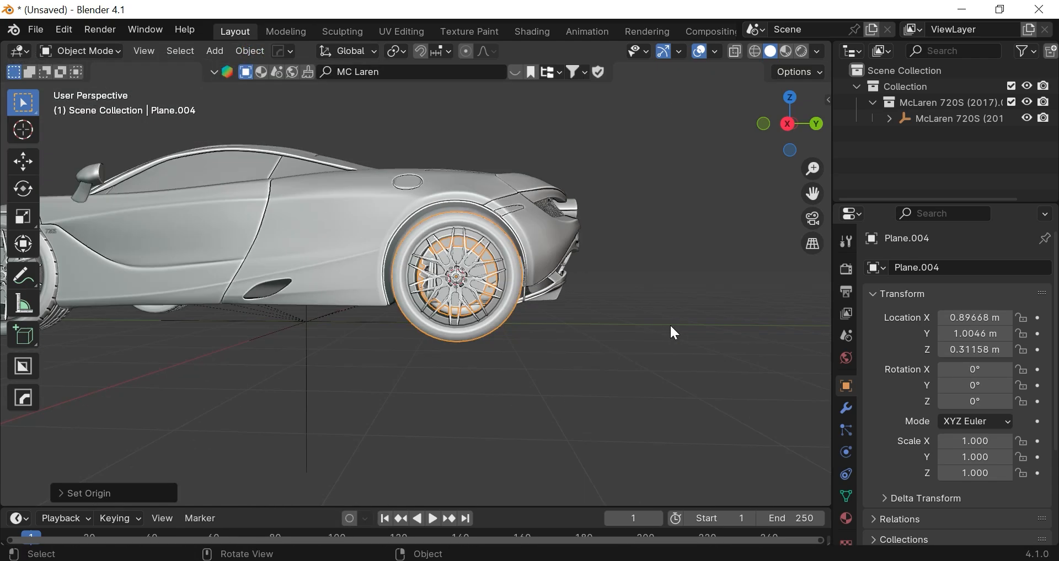
# - Add a driver to the rear wheel's X rotation with the scripted expression -var+110
pyautogui.rightClick(957, 366)
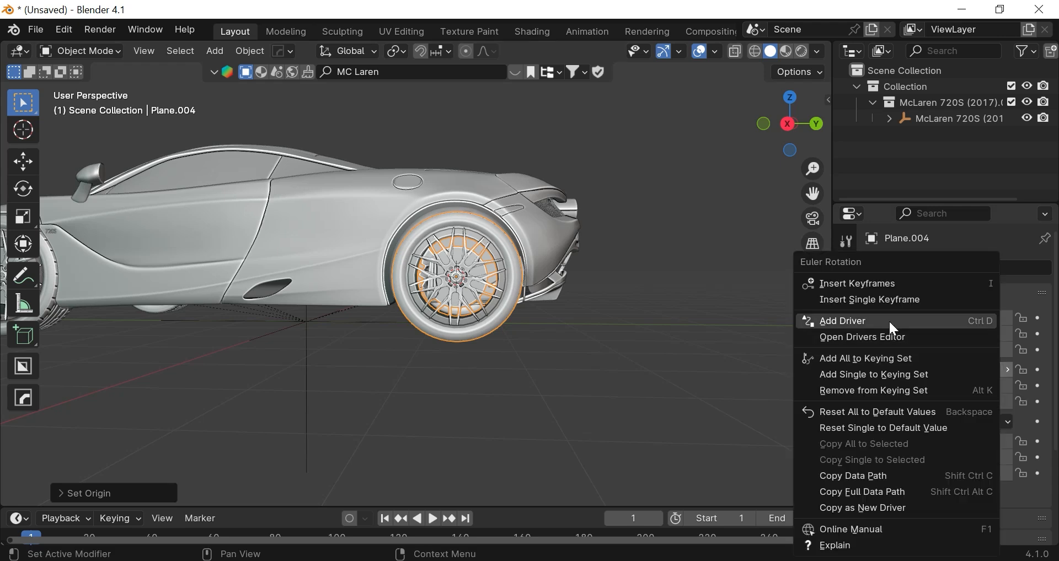
pyautogui.press('Escape')
pyautogui.hotkey('ctrl', 'd')
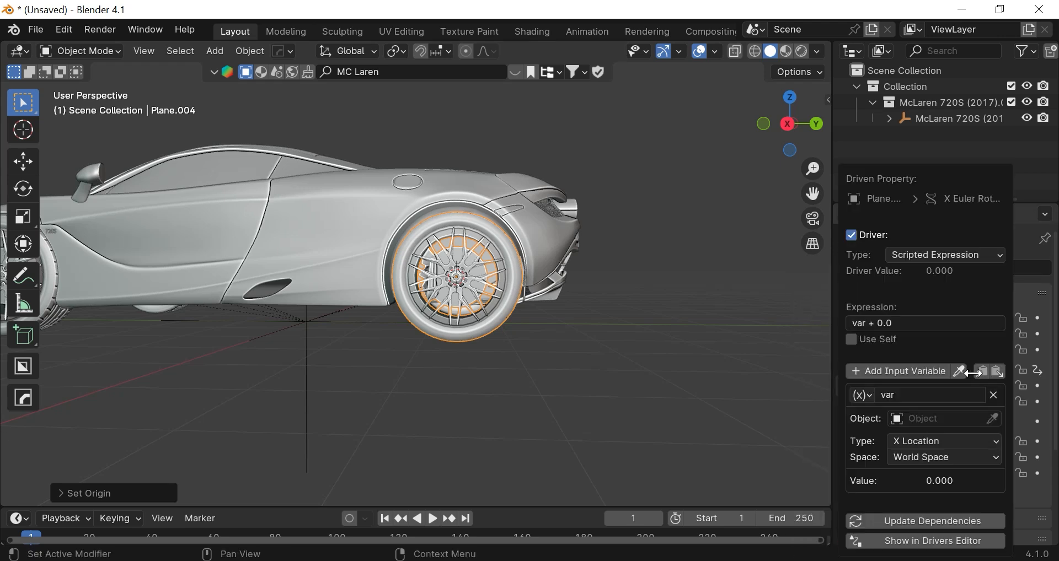
pyautogui.click(938, 324)
pyautogui.press('BackSpace')
pyautogui.write('-var+')
pyautogui.press('Return')
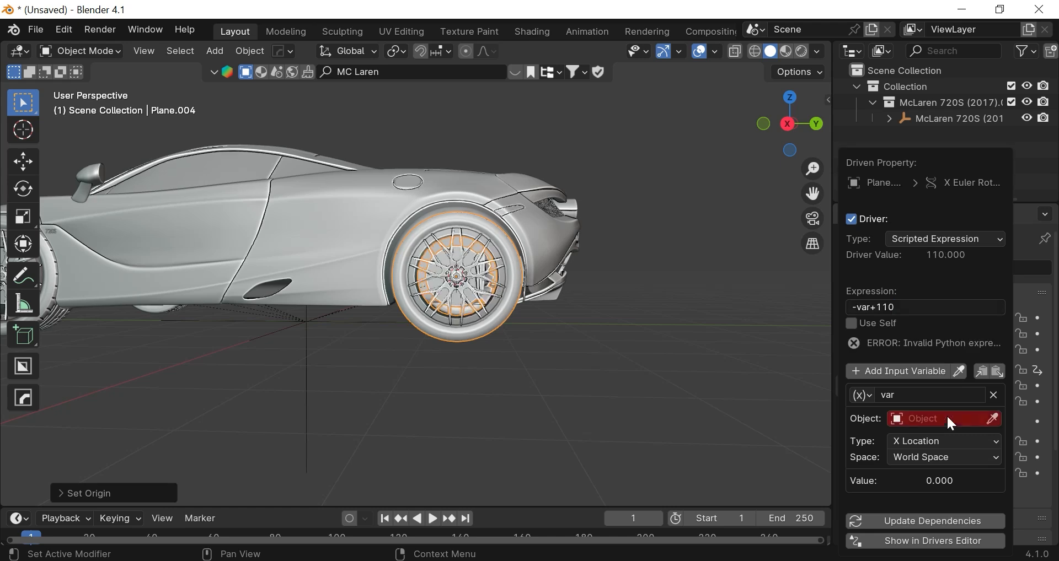
# - Assign the McLaren 720S (2017) empty as the rear wheel driver's variable object and set its type to Y Location
pyautogui.click(983, 419)
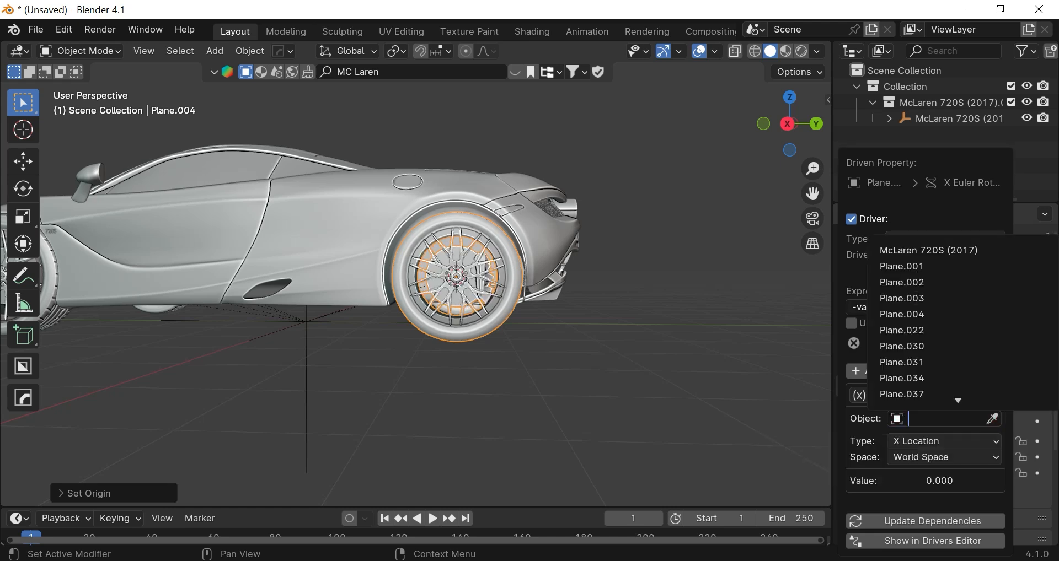
pyautogui.click(936, 243)
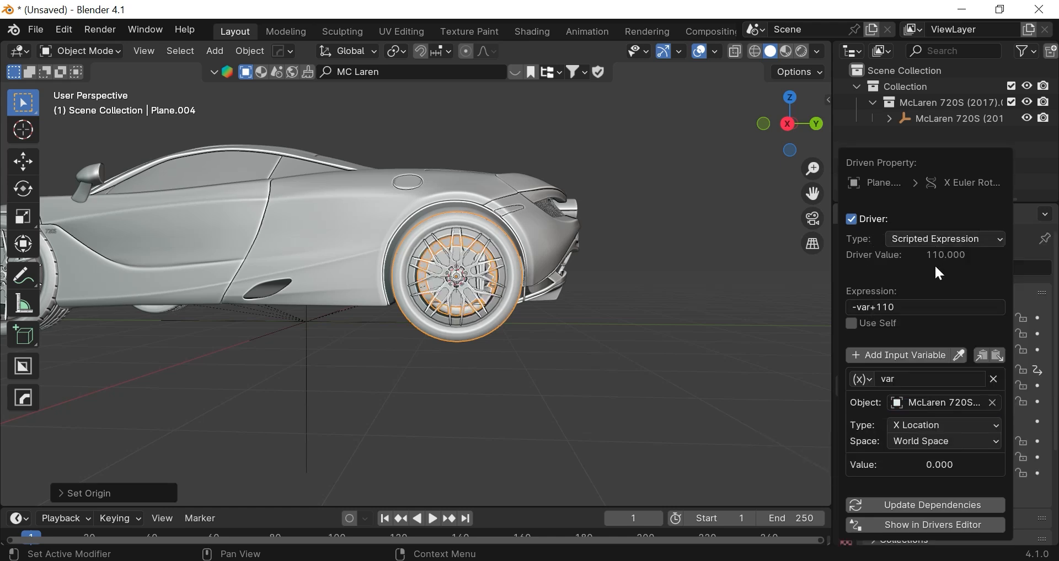
pyautogui.click(932, 425)
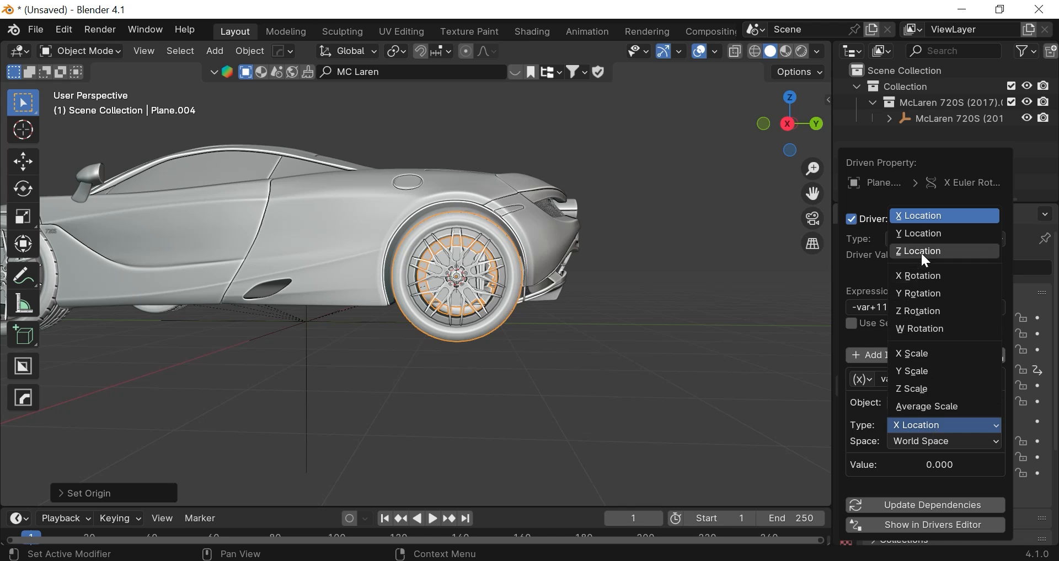
pyautogui.click(931, 241)
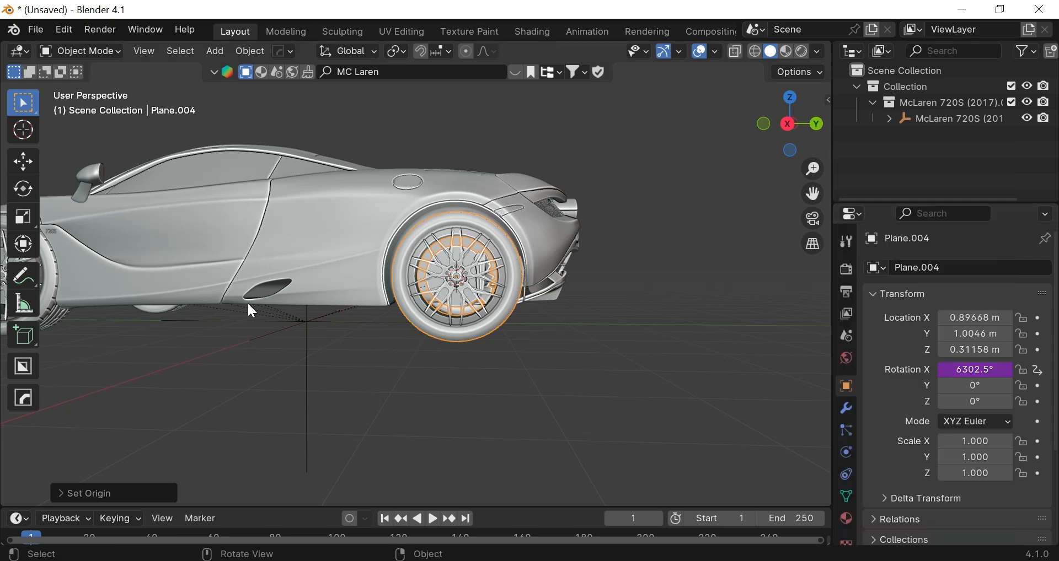
# - Test-move the McLaren 720S (2017) empty along global Y to check the rear wheel's driven rotation, then cancel the move
pyautogui.click(309, 347)
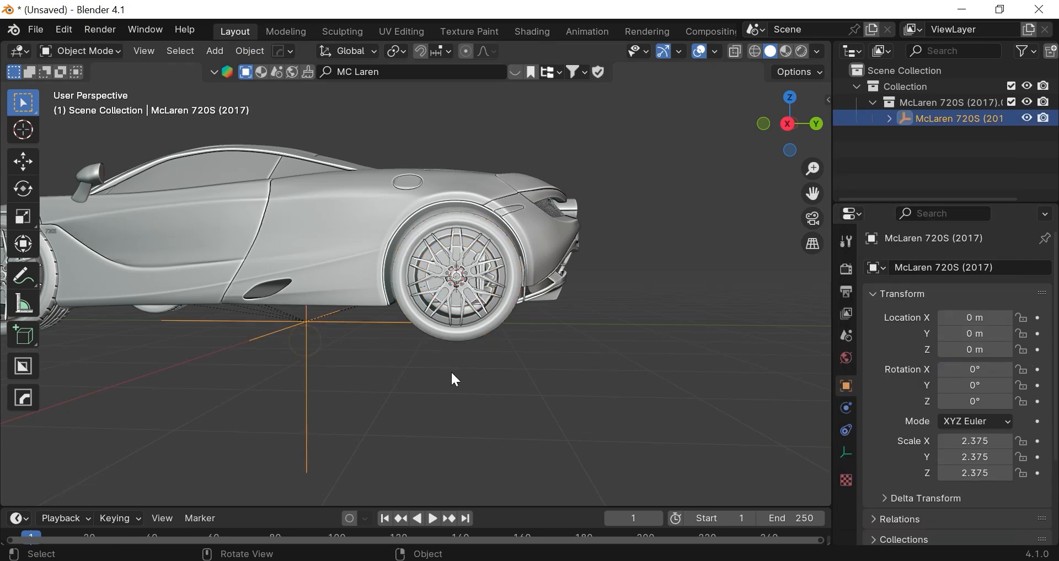
pyautogui.press('g')
pyautogui.press('y')
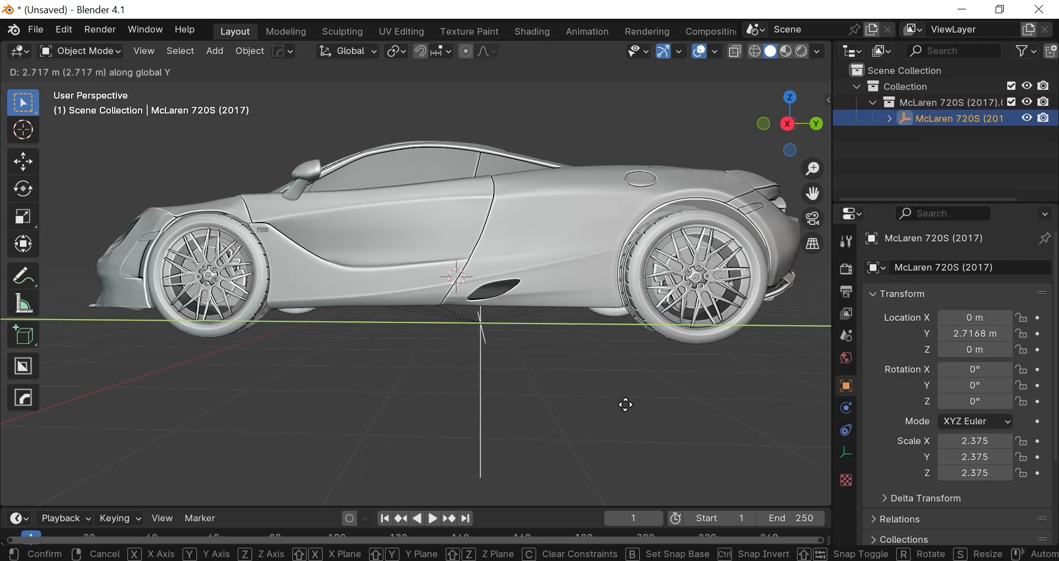
pyautogui.press('Escape')
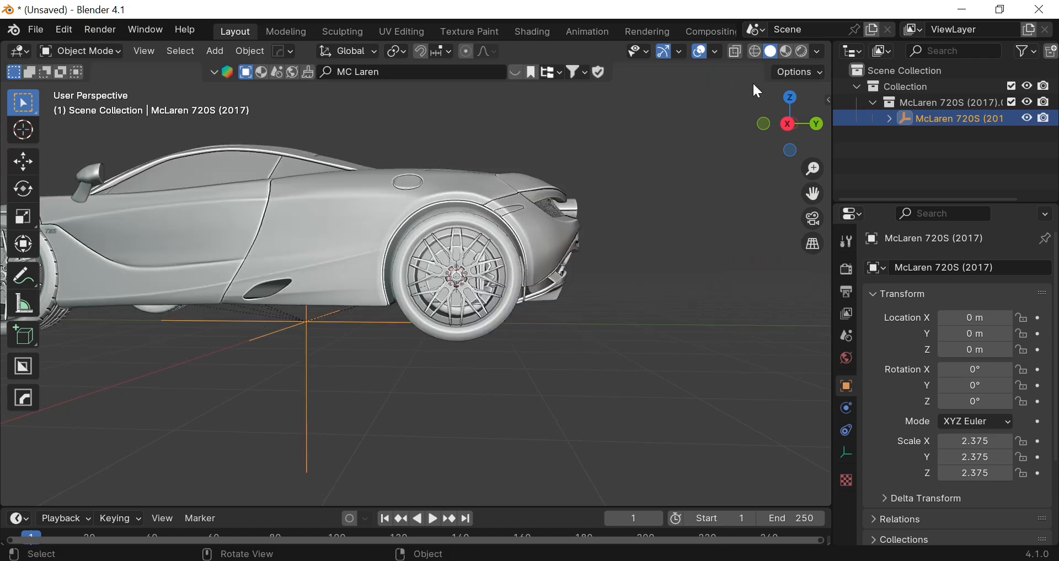
# - Select the tyre's edge loop on the opposite side's front wheel, Plane.002, and snap the 3D cursor to its centre
pyautogui.moveTo(795, 117); pyautogui.dragTo(640, 277)
pyautogui.scroll(6, 570, 306)
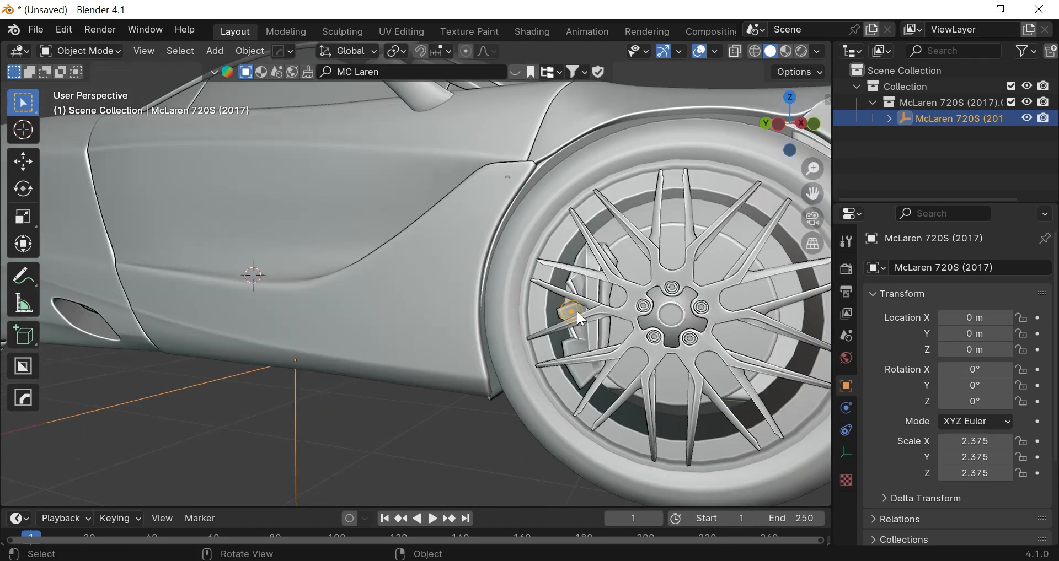
pyautogui.click(577, 312)
pyautogui.press('KP_Decimal')
pyautogui.press('Tab')
pyautogui.scroll(5, 578, 279)
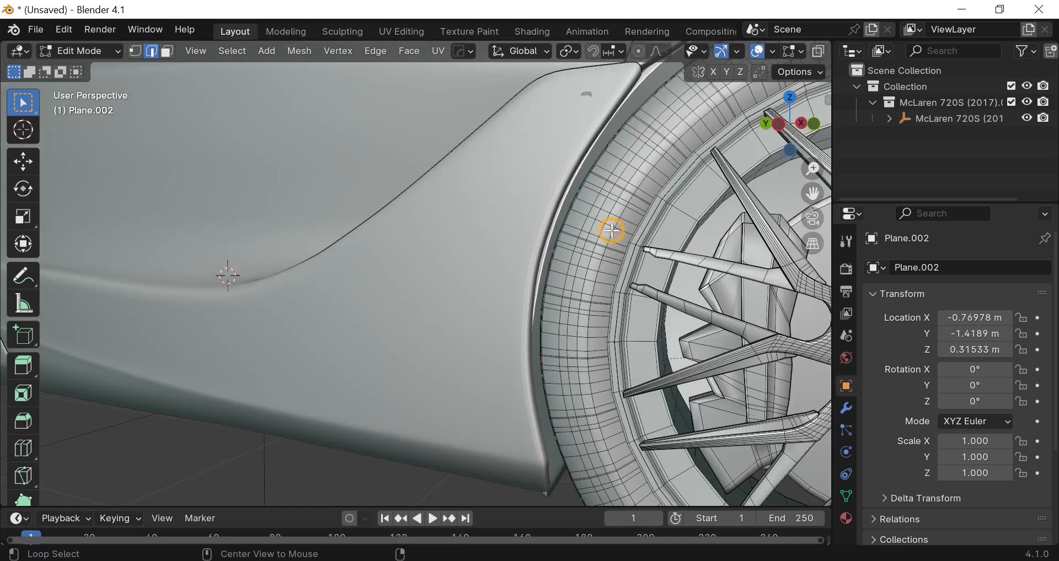
pyautogui.scroll(-8, 611, 231)
pyautogui.hotkey('shift', 's')
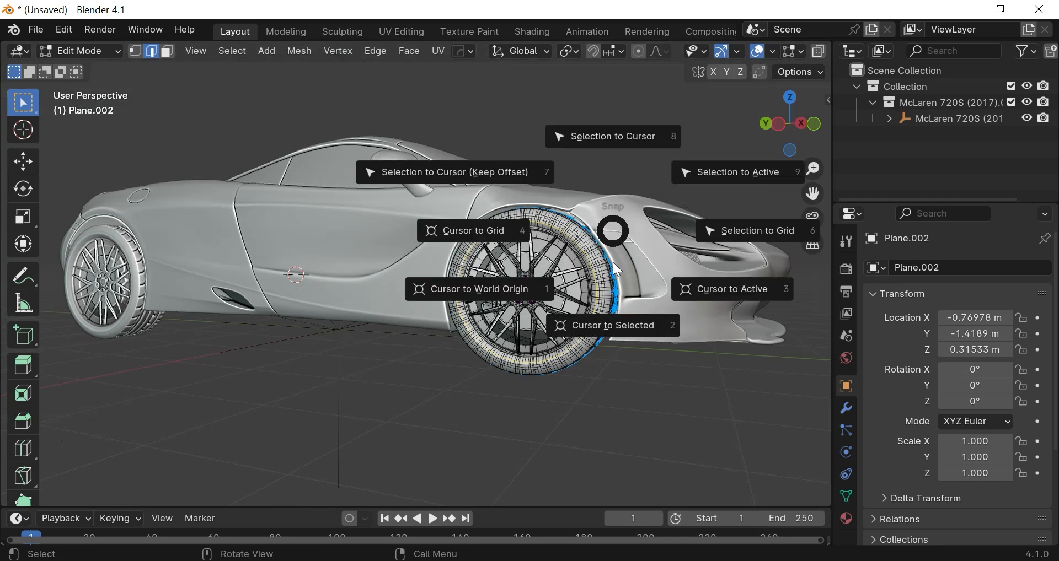
pyautogui.click(613, 303)
pyautogui.press('Tab')
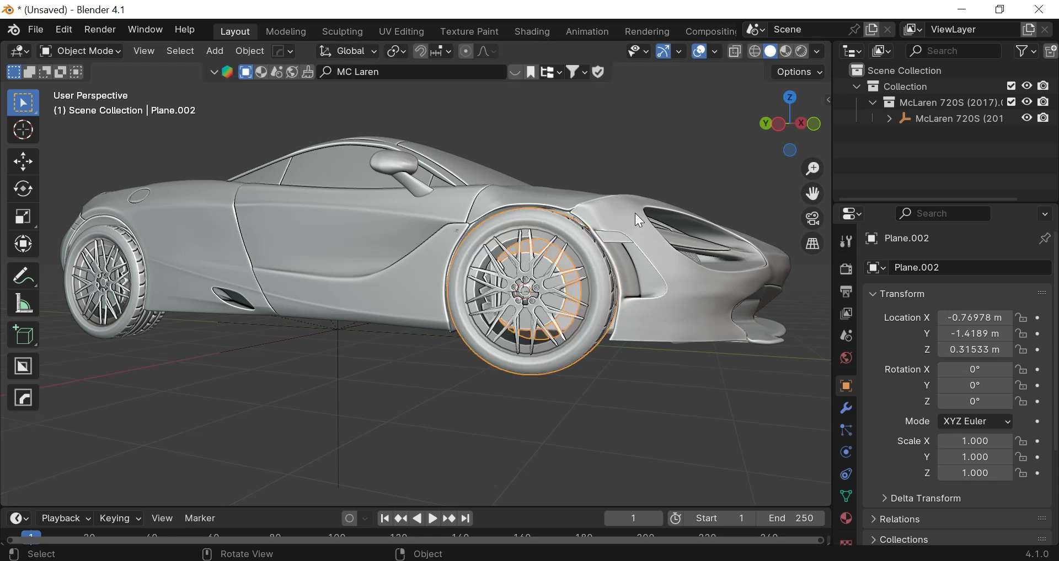
# - Set the origin of the front wheel Plane.002 to the 3D cursor
pyautogui.scroll(7, 637, 213)
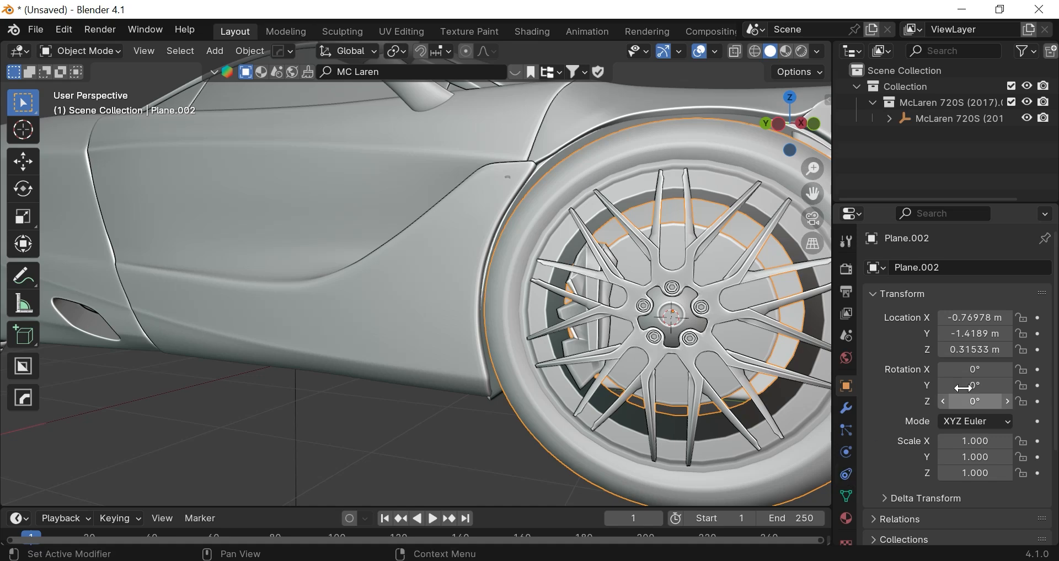
pyautogui.moveTo(975, 370); pyautogui.dragTo(1037, 370)
pyautogui.press('Escape')
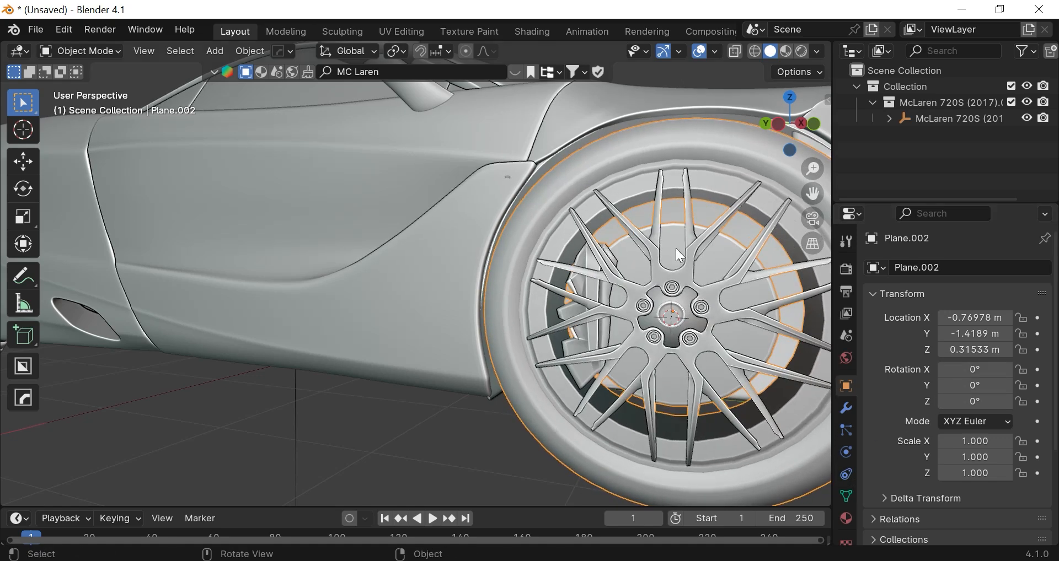
pyautogui.click(244, 50)
pyautogui.moveTo(266, 87)
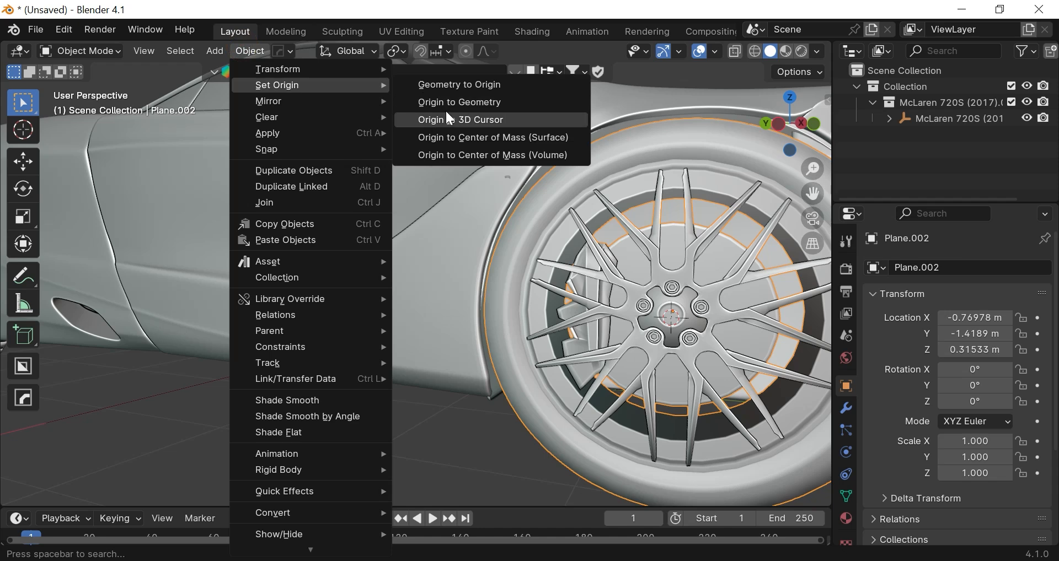
pyautogui.click(448, 110)
pyautogui.click(457, 121)
# - Test-rotate the front wheel Plane.002 about global X from different viewing angles to check its pivot, cancelling each rotation
pyautogui.press('r')
pyautogui.press('x')
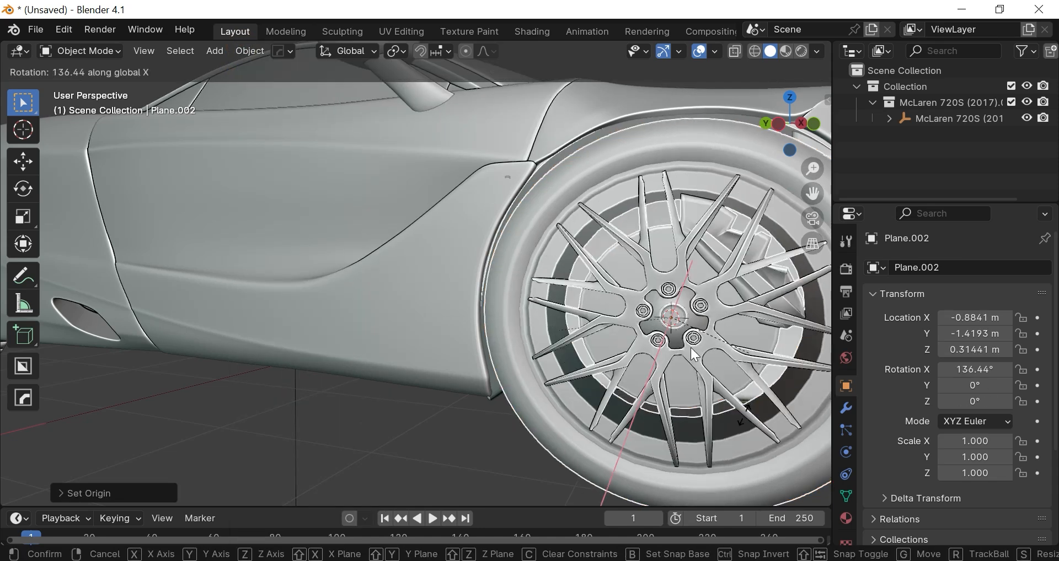
pyautogui.press('Escape')
pyautogui.press('r')
pyautogui.press('x')
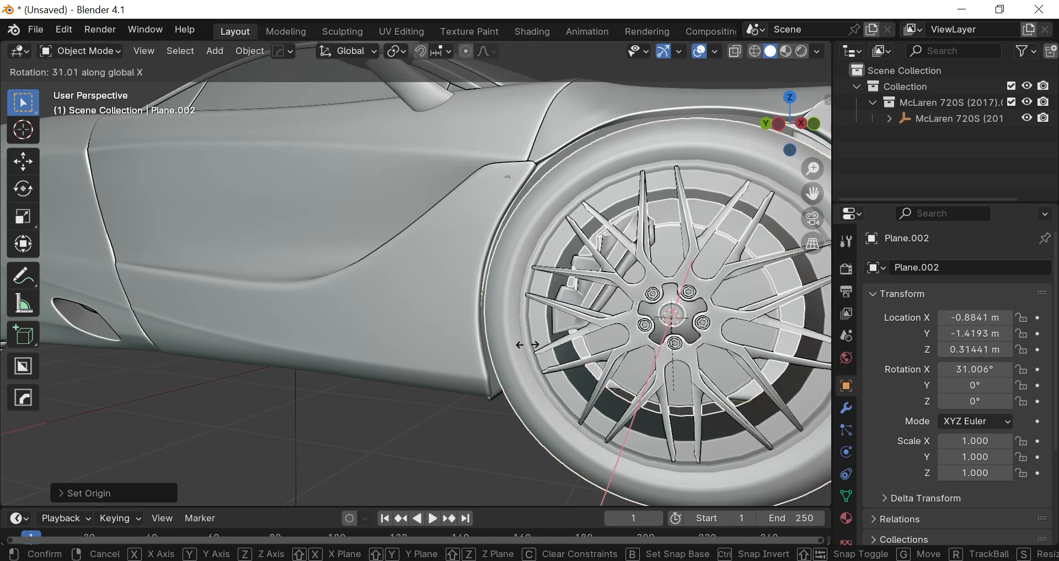
pyautogui.press('Escape')
pyautogui.scroll(-7, 796, 137)
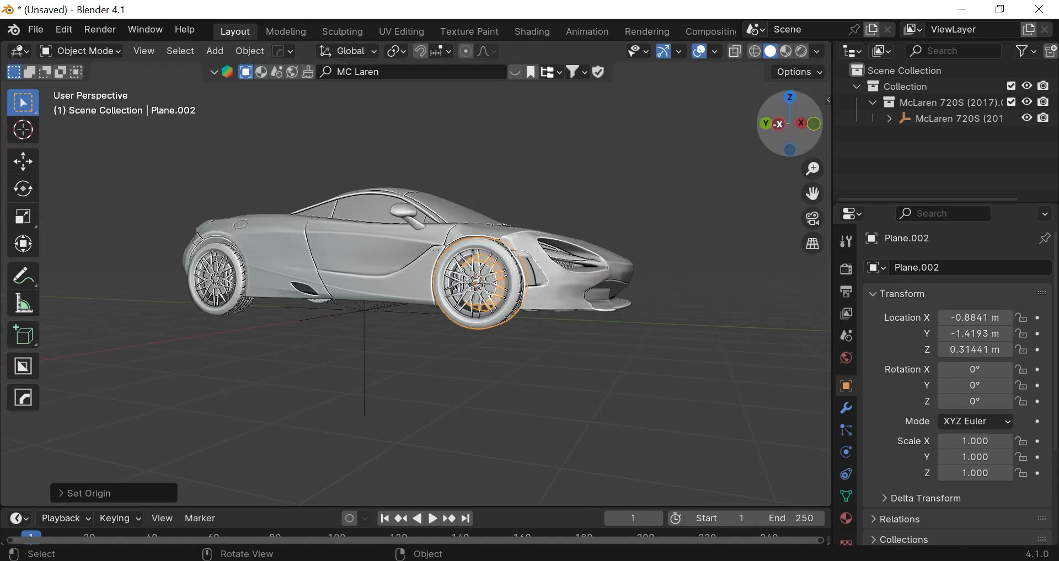
pyautogui.moveTo(794, 137); pyautogui.dragTo(793, 131, button='middle')
pyautogui.scroll(7, 793, 132)
pyautogui.moveTo(815, 138); pyautogui.dragTo(809, 190)
pyautogui.scroll(-4, 807, 189)
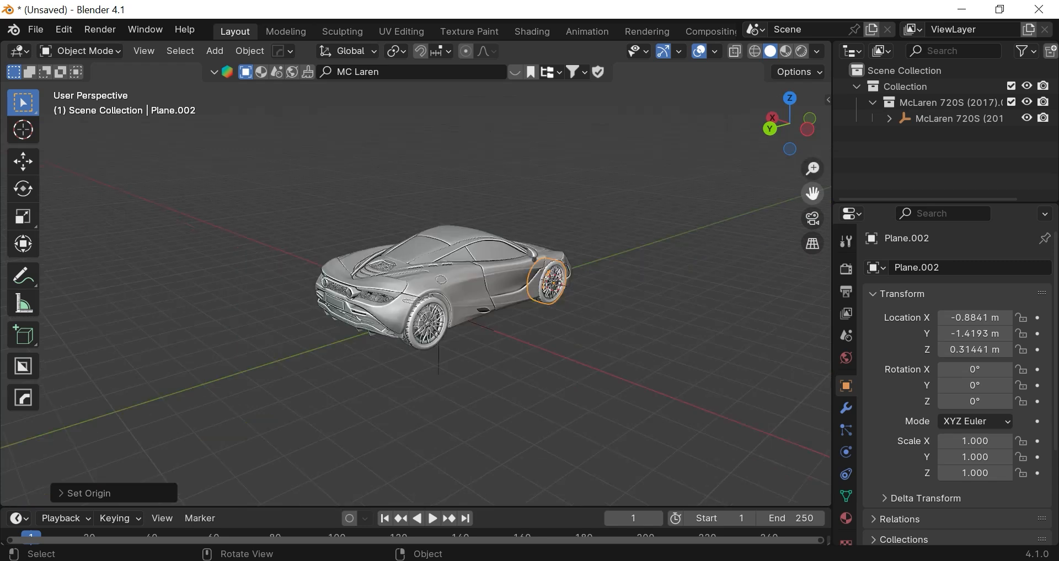
pyautogui.keyDown('shift'); pyautogui.moveTo(807, 188); pyautogui.dragTo(650, 191, button='middle'); pyautogui.keyUp('shift')
pyautogui.scroll(5, 613, 223)
pyautogui.press('r')
pyautogui.press('x')
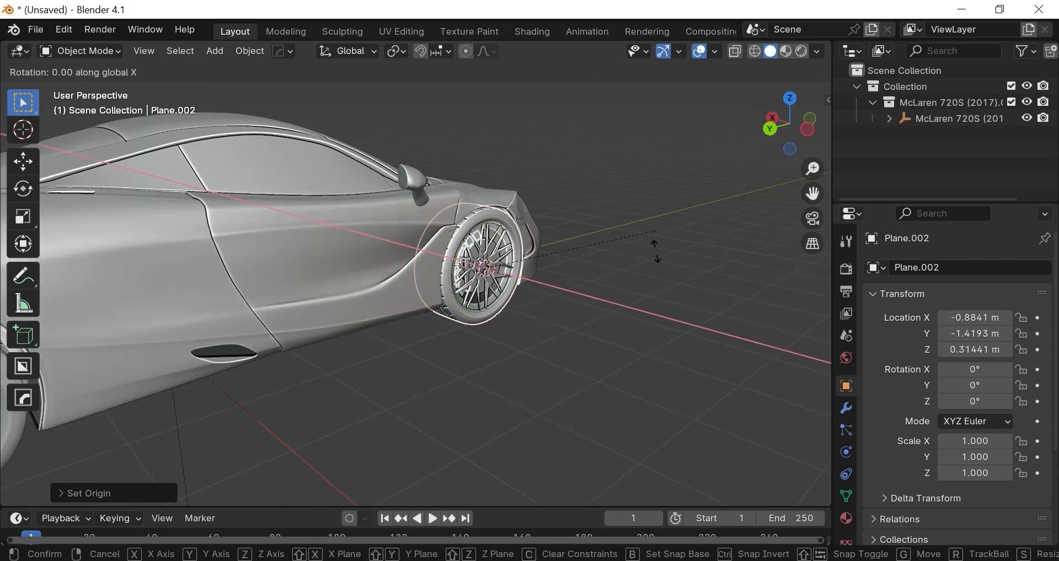
pyautogui.press('Escape')
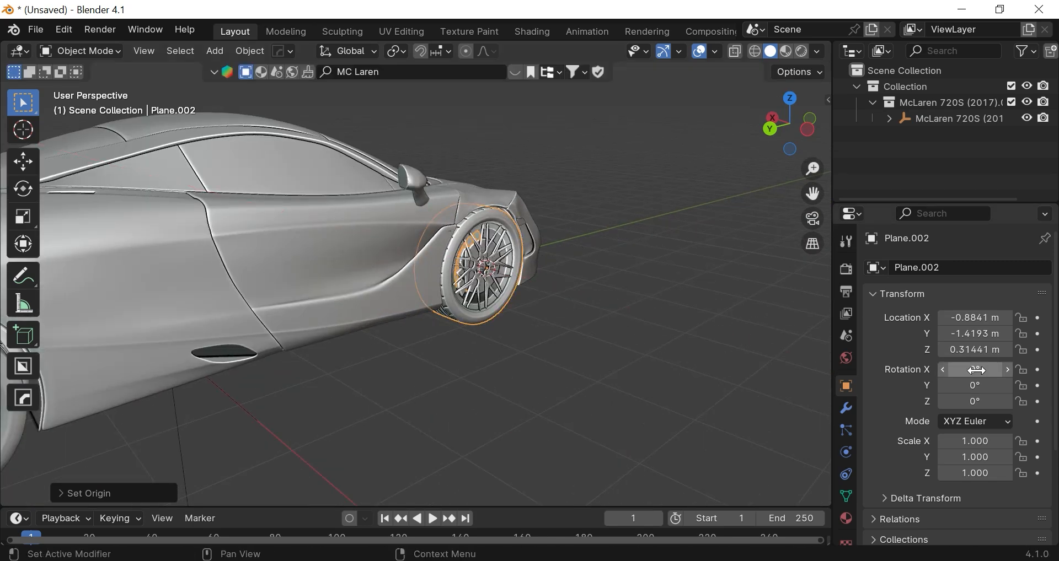
# - Add a driver to the front wheel Plane.002's X rotation with the scripted expression -var+110
pyautogui.rightClick(972, 374)
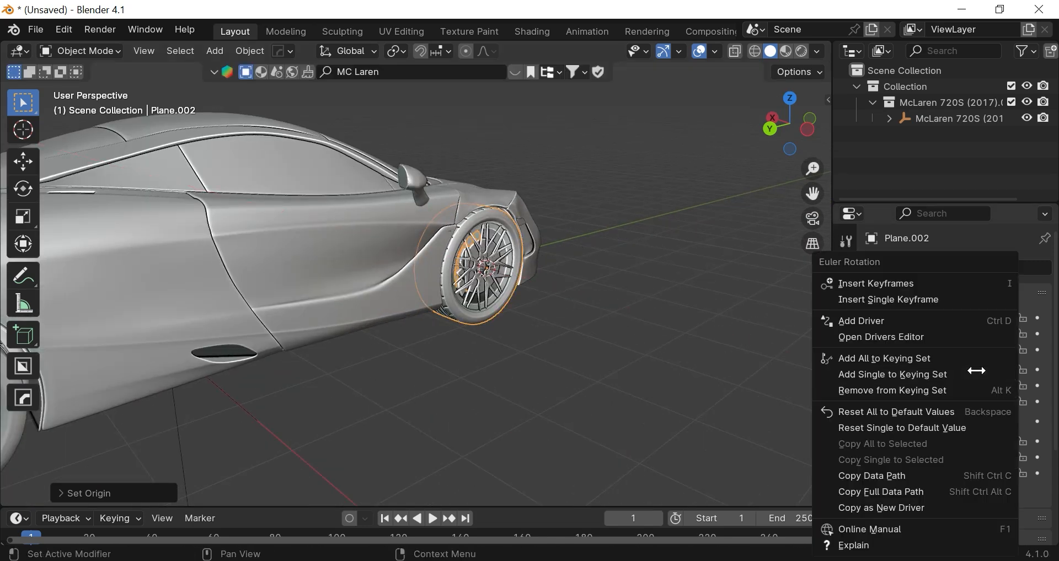
pyautogui.click(912, 319)
pyautogui.click(881, 322)
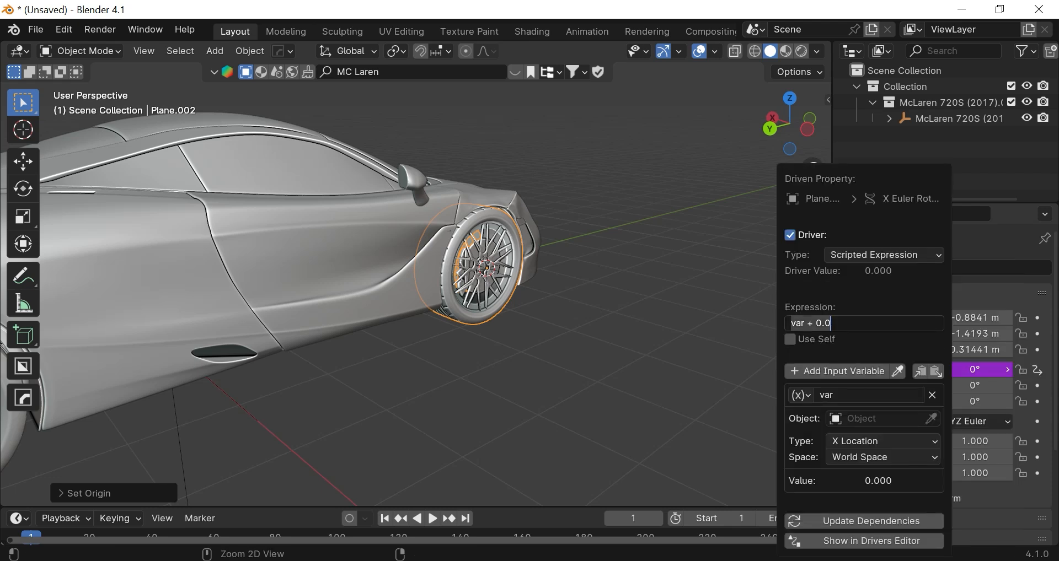
pyautogui.hotkey('ctrl', 'v')
pyautogui.hotkey('ctrl', 'a')
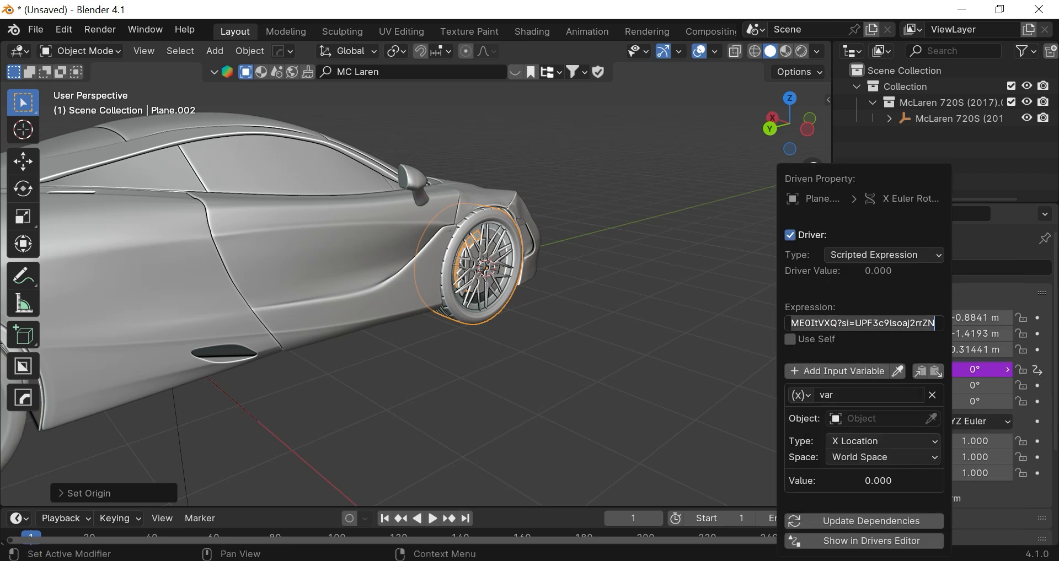
pyautogui.write('-var')
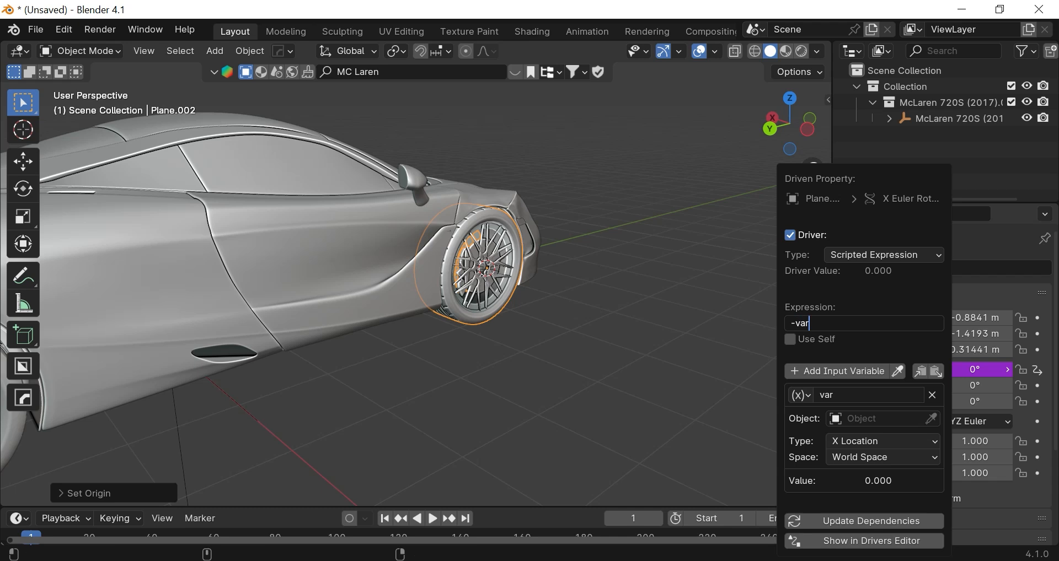
pyautogui.write('+110')
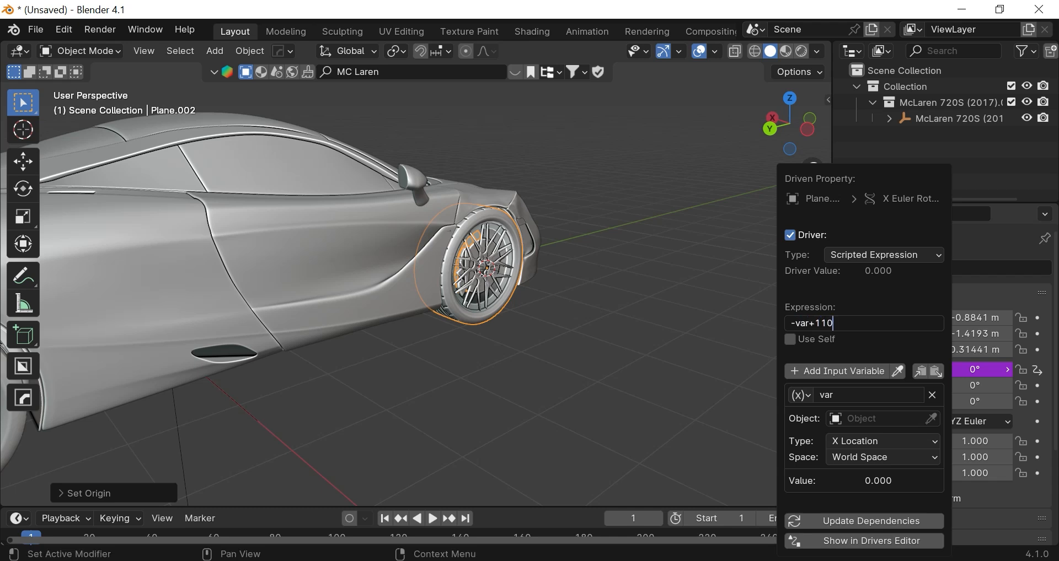
pyautogui.press('Return')
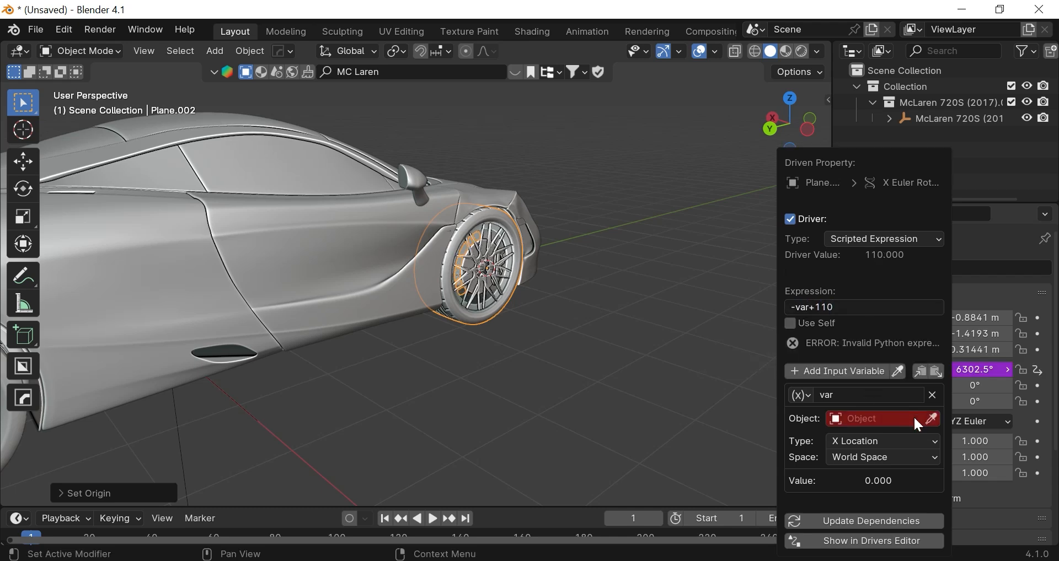
# - Assign the McLaren 720S (2017) empty as the object of the front wheel driver's variable
pyautogui.click(932, 419)
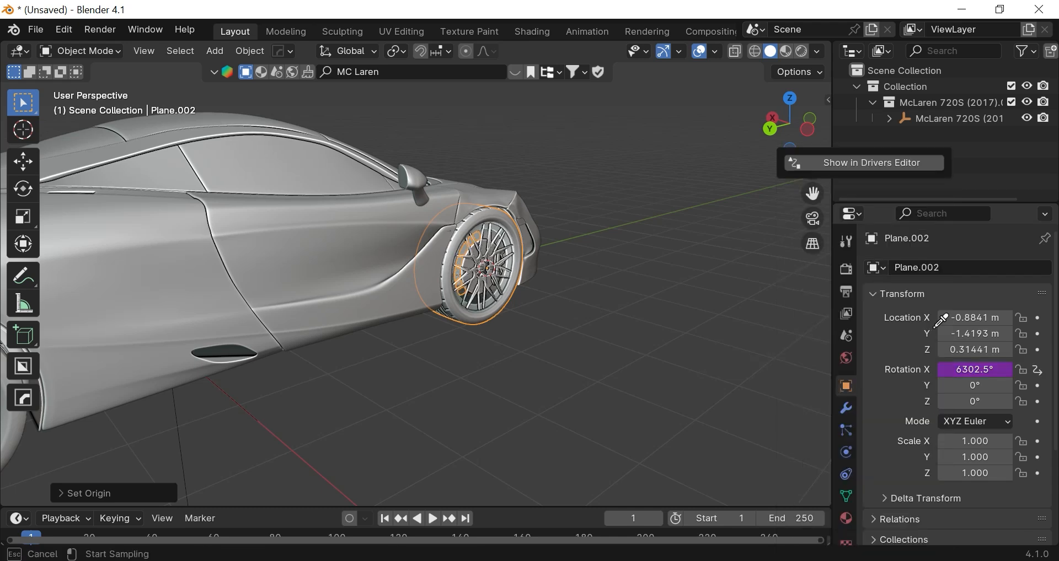
pyautogui.click(924, 116)
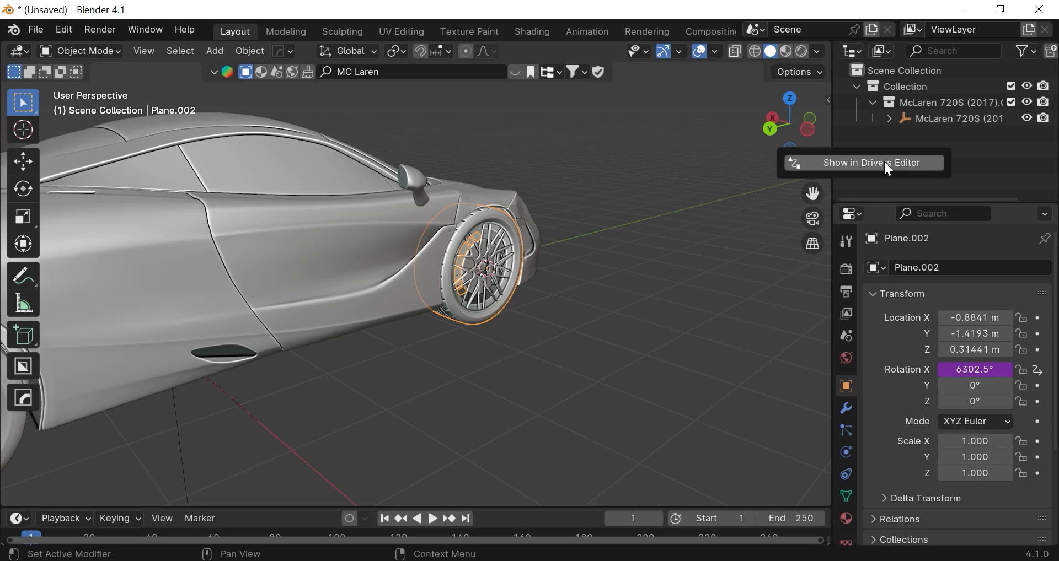
pyautogui.click(891, 164)
pyautogui.click(1040, 8)
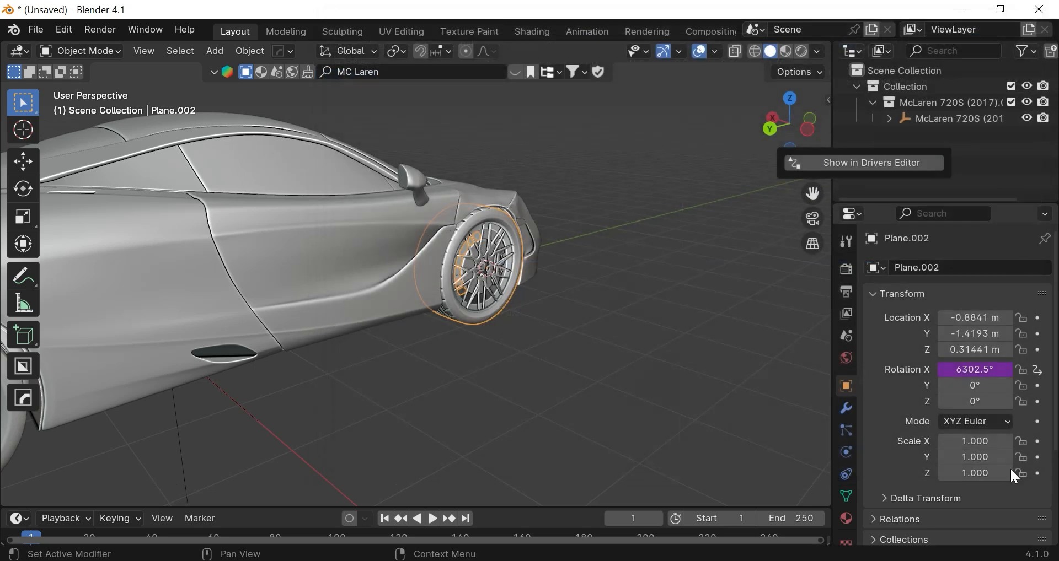
# - Set the front wheel driver's variable type to Y Location and update its dependencies
pyautogui.rightClick(971, 369)
pyautogui.click(882, 320)
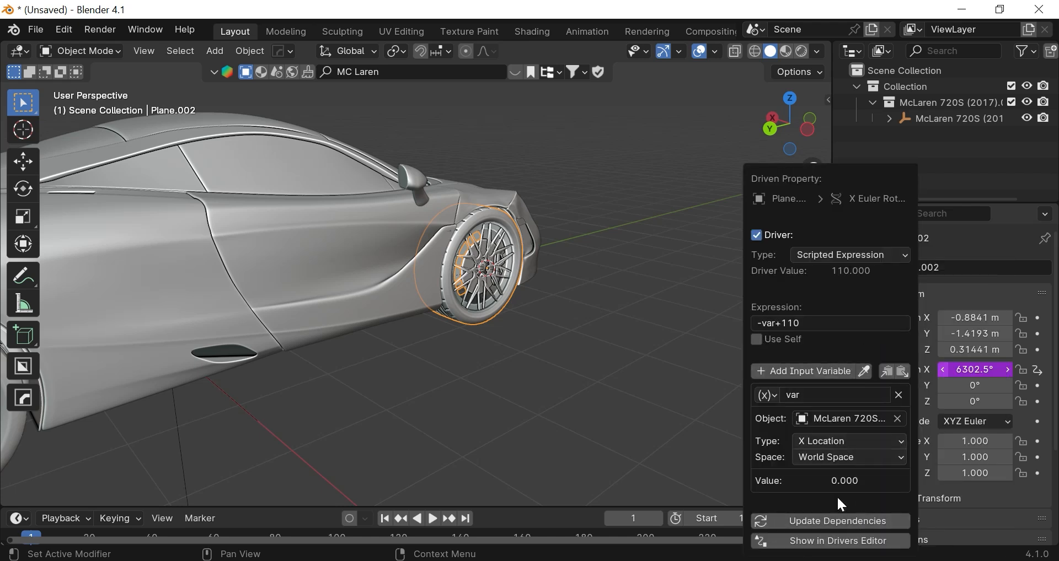
pyautogui.click(837, 444)
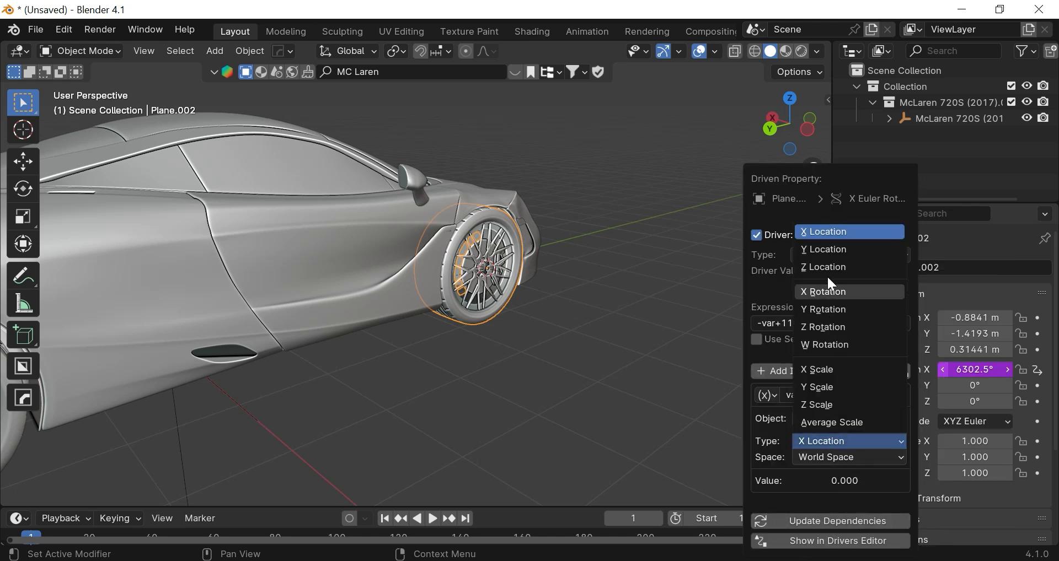
pyautogui.click(823, 247)
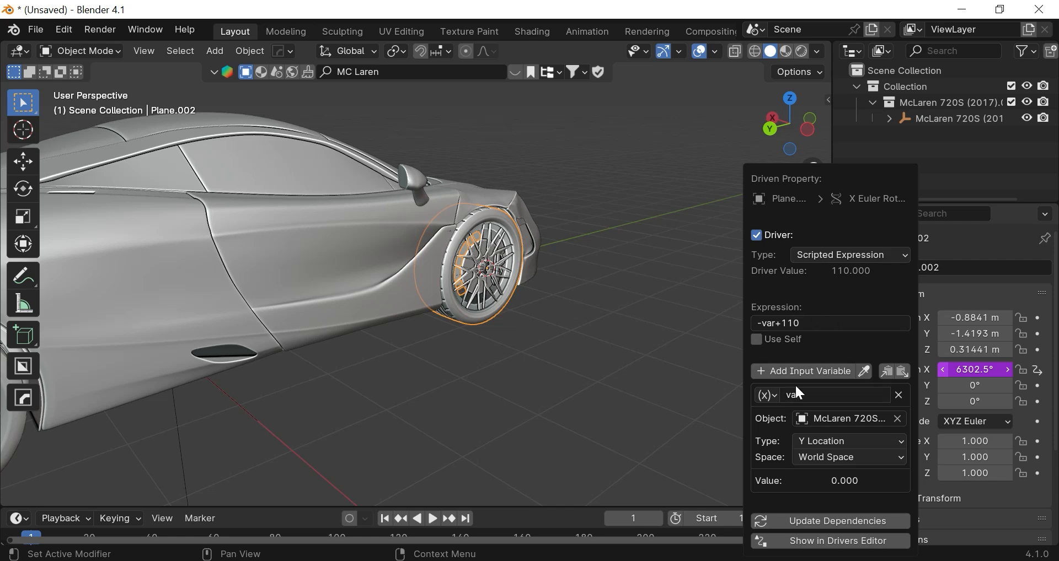
pyautogui.click(843, 522)
# - Test-move the McLaren 720S (2017) empty along global Y to check the front wheel's driven rotation, then cancel the move
pyautogui.moveTo(617, 377); pyautogui.dragTo(253, 380, button='middle')
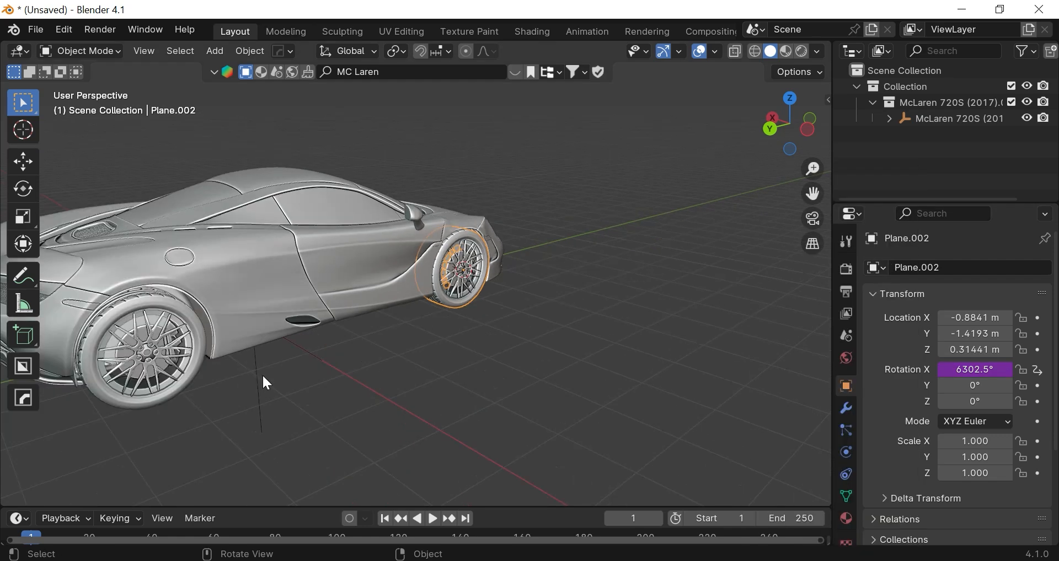
pyautogui.click(262, 374)
pyautogui.press('g')
pyautogui.press('y')
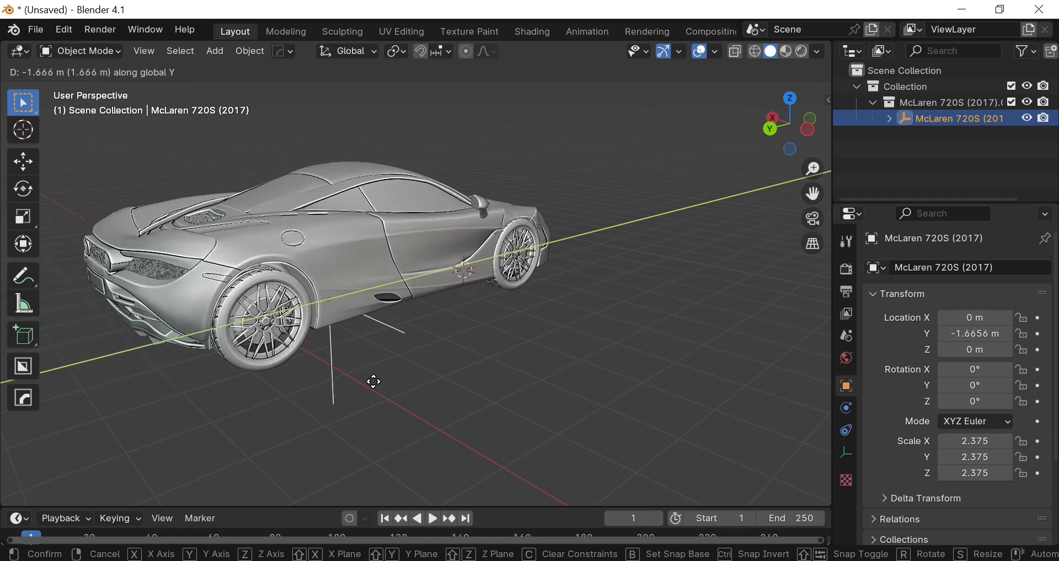
pyautogui.press('Escape')
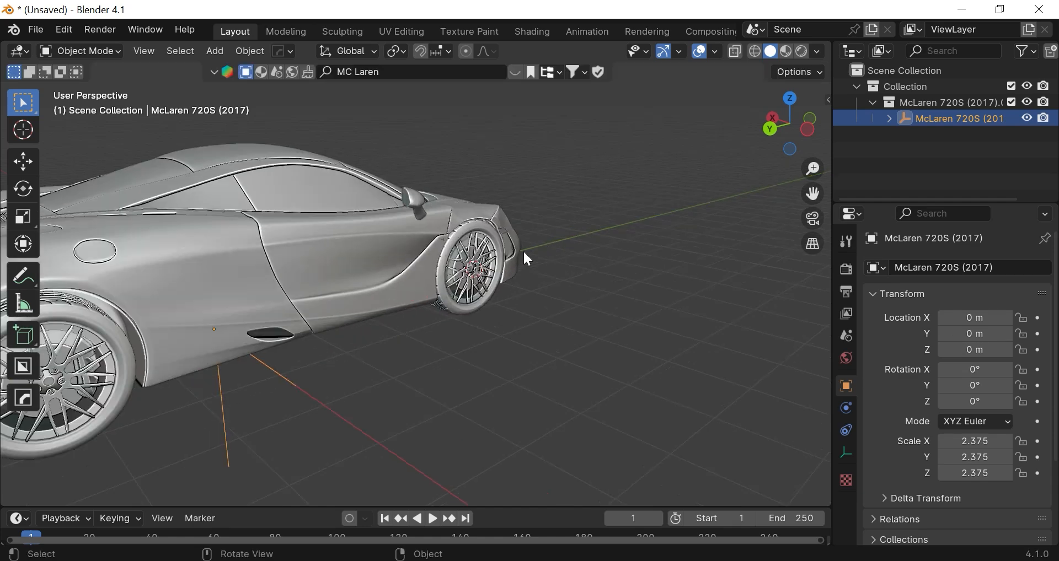
# - Select the front wheel Plane.002 and reopen its X rotation driver to examine the expression and variable settings
pyautogui.scroll(2, 523, 249)
pyautogui.click(537, 253)
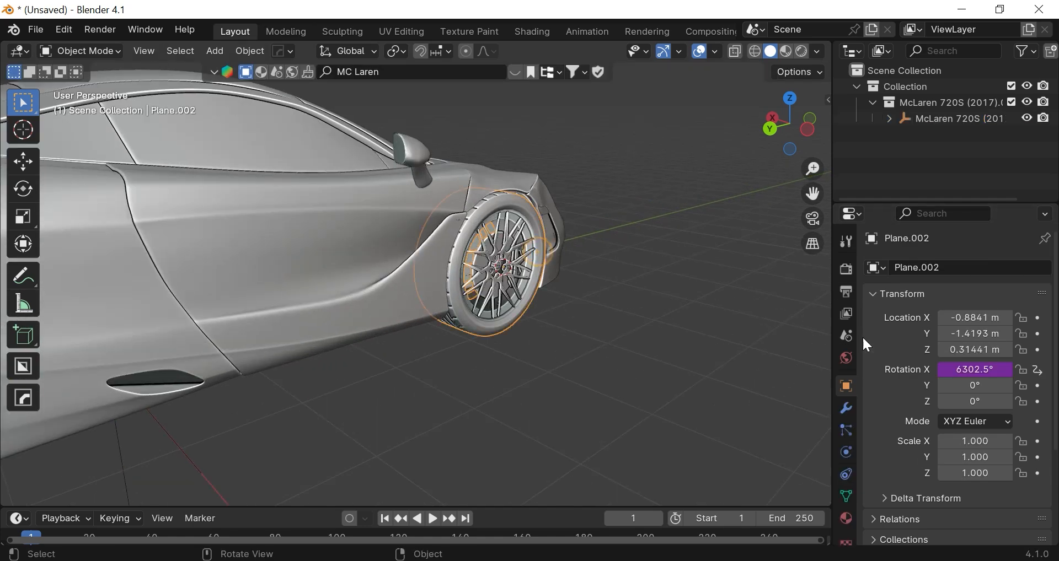
pyautogui.rightClick(965, 370)
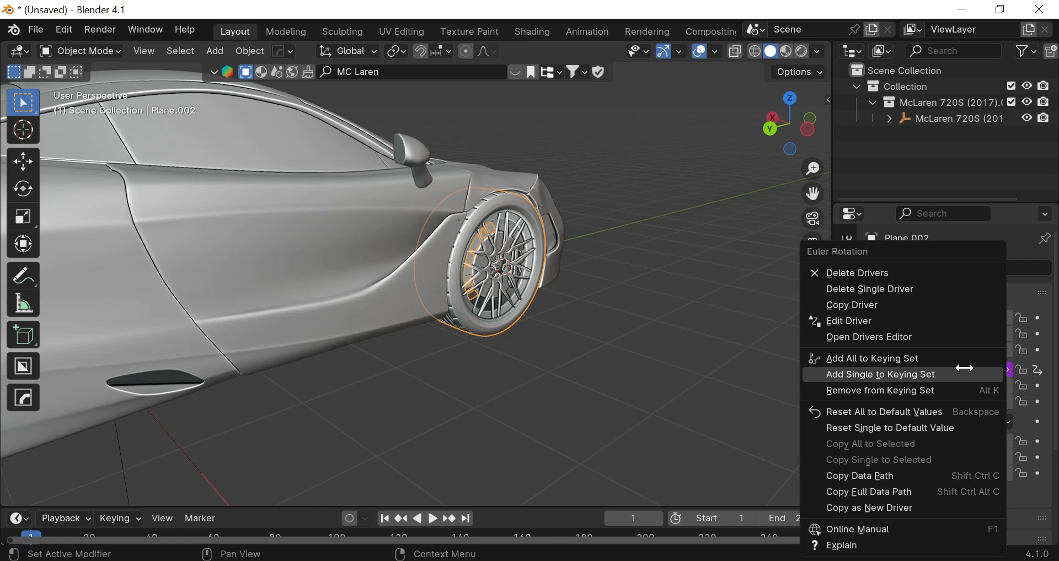
pyautogui.click(897, 319)
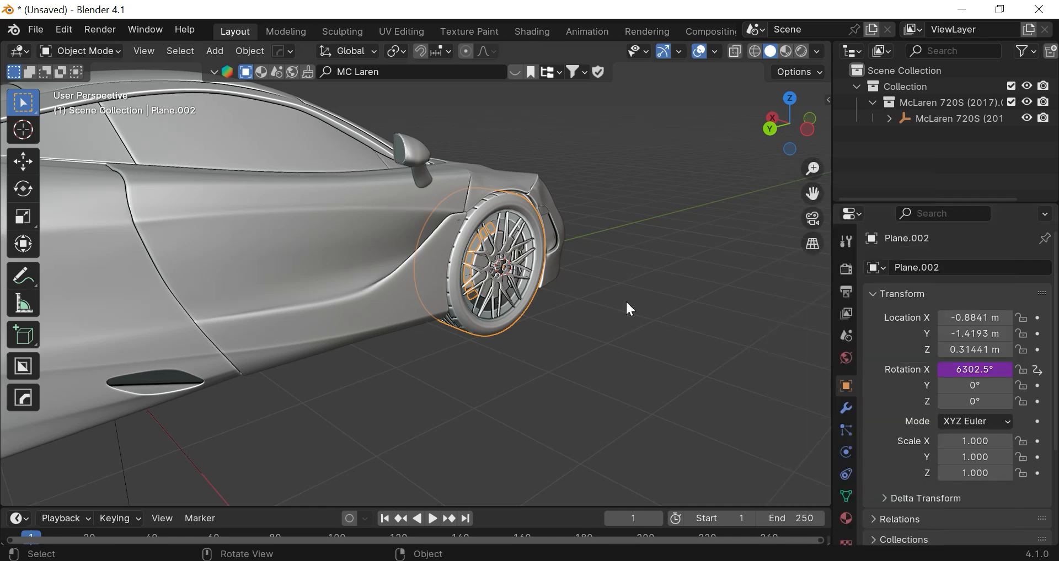
pyautogui.rightClick(965, 370)
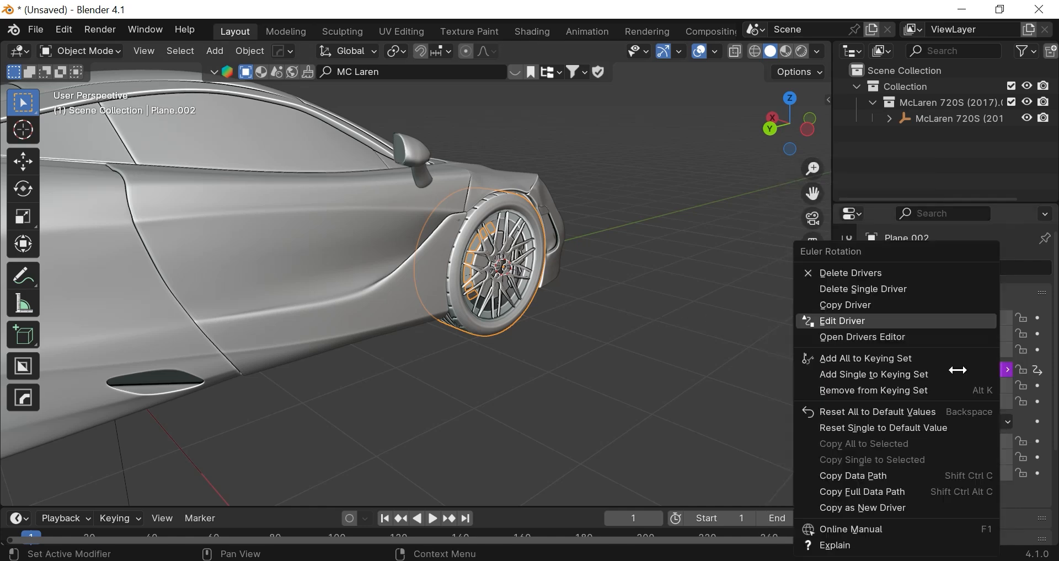
pyautogui.click(901, 321)
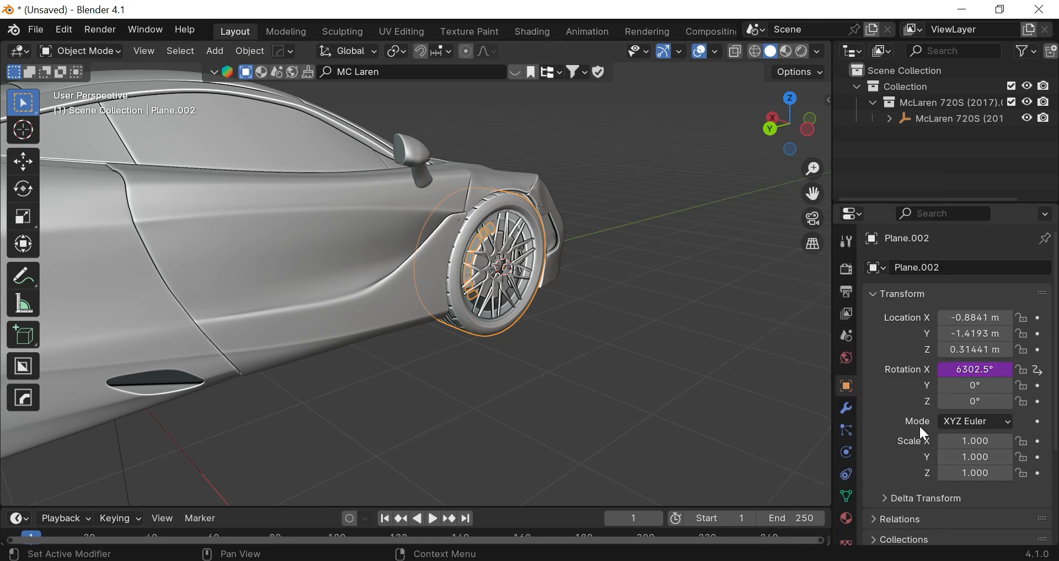
# - Select the tyre's edge loop on the same side's rear wheel, Plane.003, and snap the 3D cursor to its centre
pyautogui.moveTo(761, 247); pyautogui.dragTo(638, 202, button='middle')
pyautogui.click(448, 273)
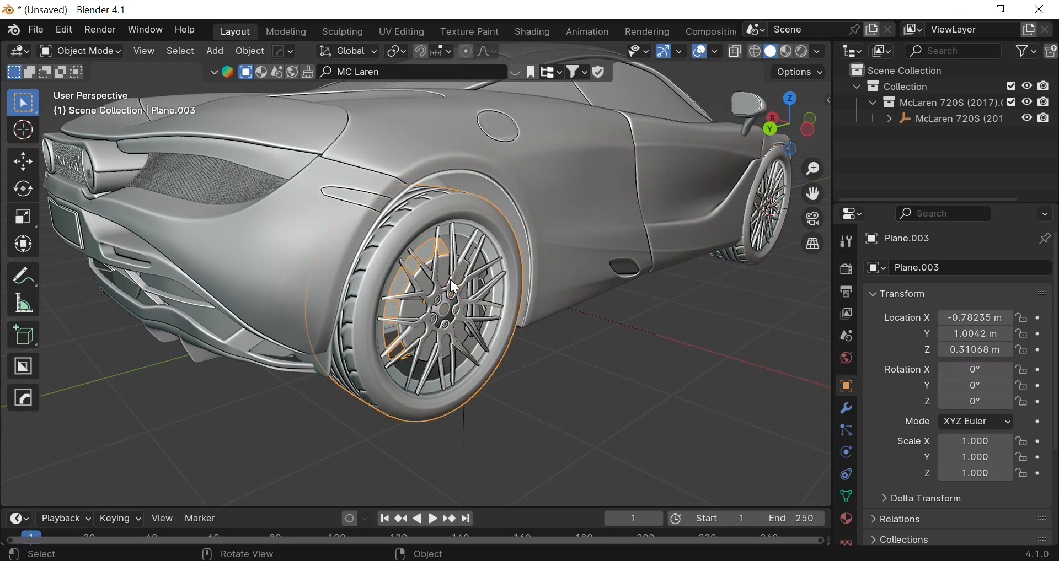
pyautogui.press('Tab')
pyautogui.press('KP_Decimal')
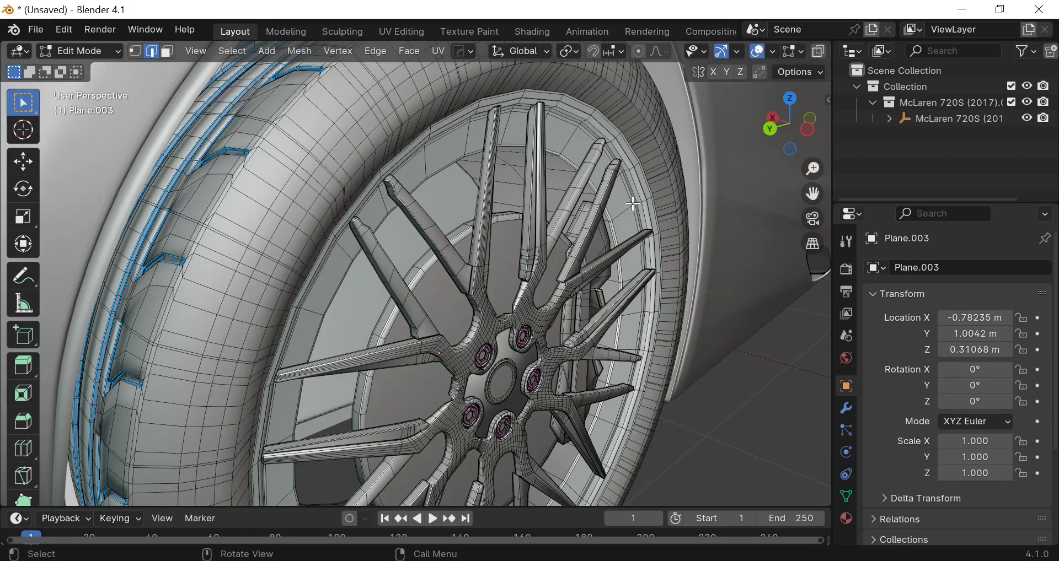
pyautogui.scroll(-5, 717, 166)
pyautogui.moveTo(756, 146); pyautogui.dragTo(766, 125)
pyautogui.scroll(3, 477, 217)
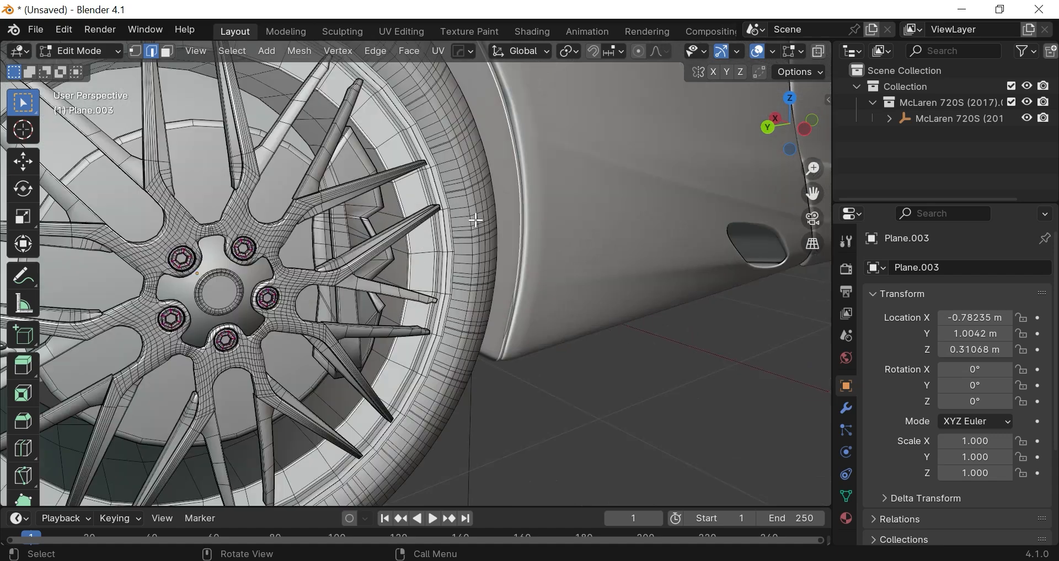
pyautogui.keyDown('alt'); pyautogui.click(473, 252); pyautogui.keyUp('alt')
pyautogui.scroll(-5, 473, 252)
pyautogui.hotkey('shift', 's')
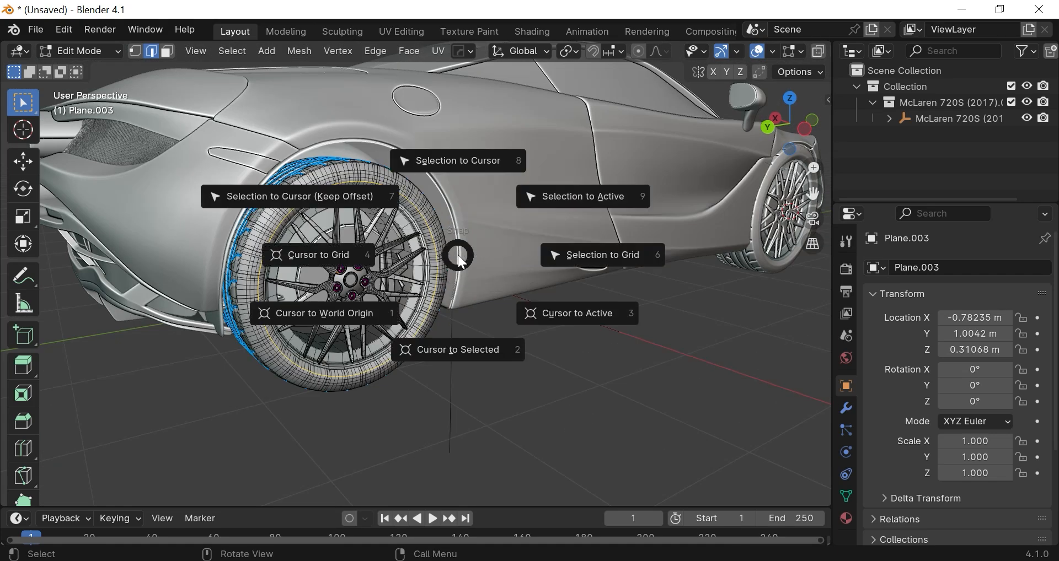
pyautogui.click(456, 311)
# - Set the origin of the rear wheel Plane.003 to the 3D cursor
pyautogui.press('Tab')
pyautogui.click(258, 52)
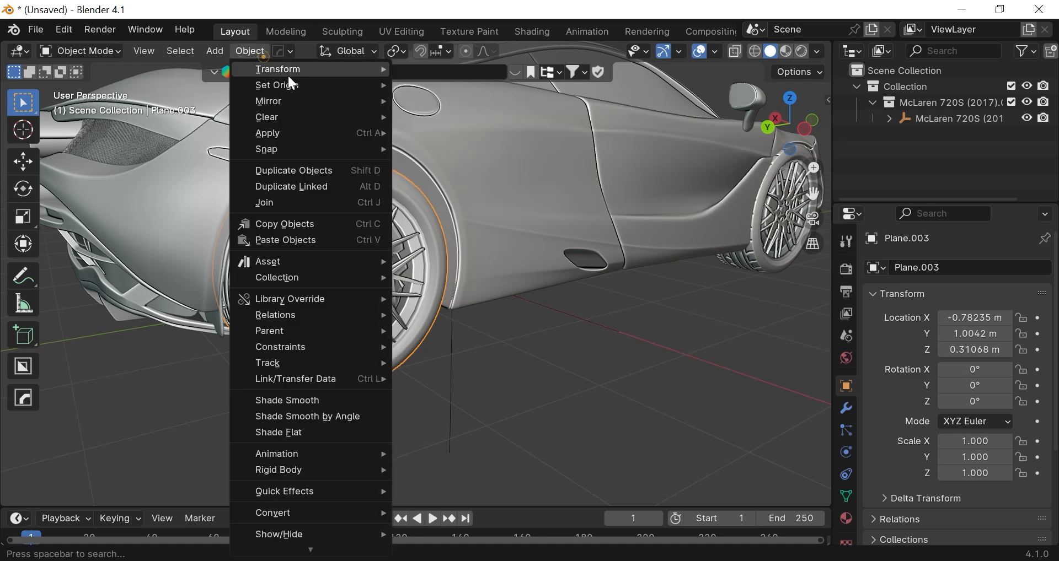
pyautogui.moveTo(313, 85)
pyautogui.click(453, 126)
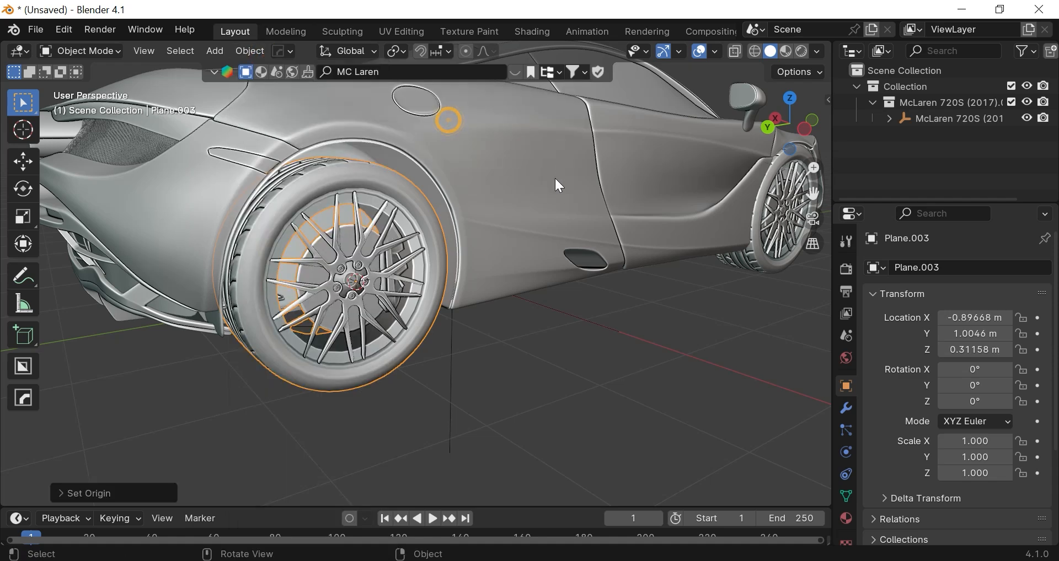
pyautogui.scroll(-6, 540, 193)
pyautogui.scroll(5, 542, 220)
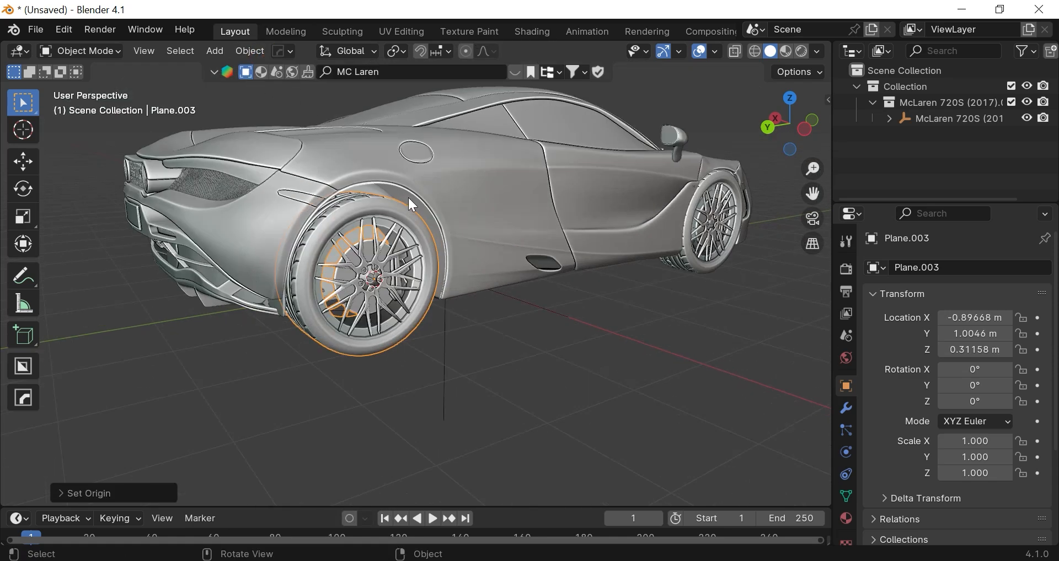
# - Snap the 3D cursor back to the world origin
pyautogui.hotkey('shift', 's')
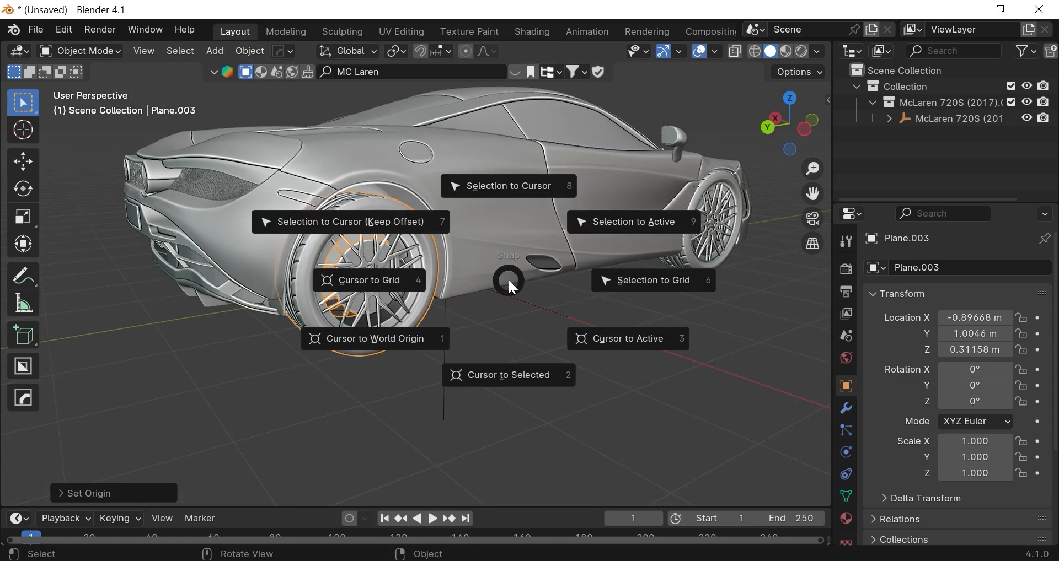
pyautogui.click(409, 331)
pyautogui.scroll(2, 481, 259)
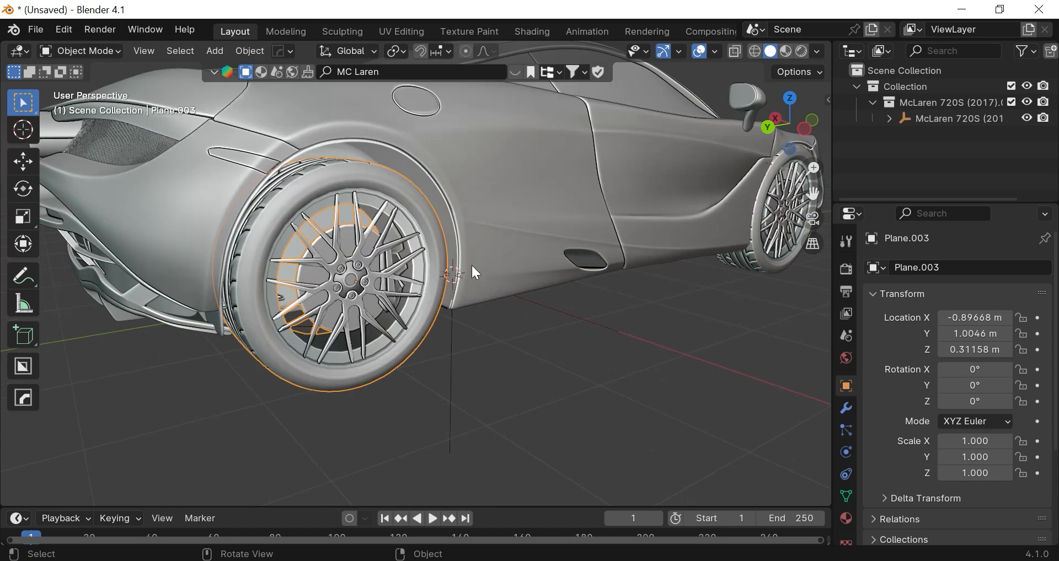
# - Test-rotate the rear wheel Plane.003 about global X to check its pivot, then cancel the rotation
pyautogui.press('r')
pyautogui.press('x')
pyautogui.press('Escape')
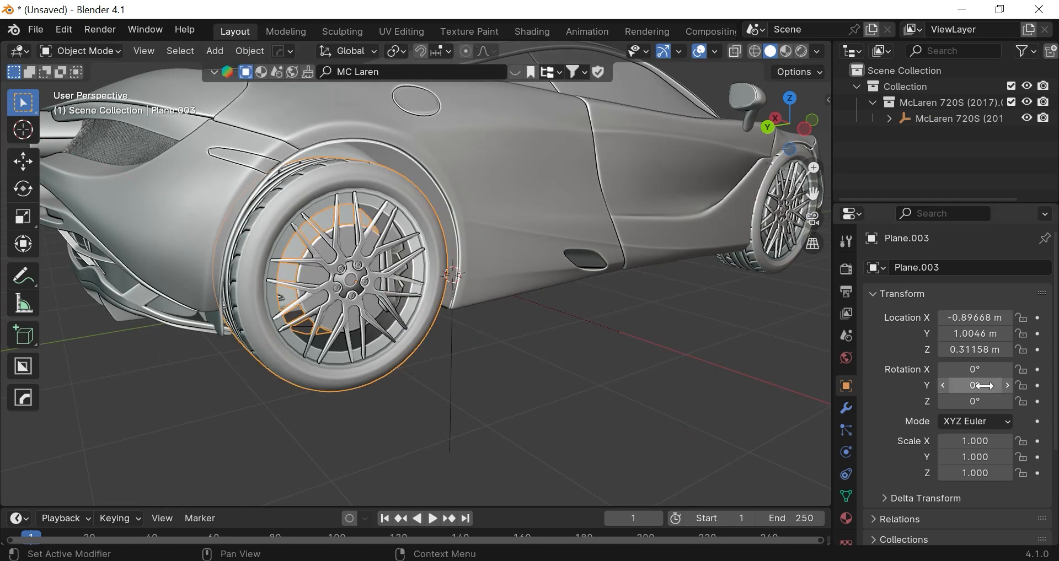
# - Add a driver to the rear wheel Plane.003's X rotation with the scripted expression -var+110
pyautogui.rightClick(984, 386)
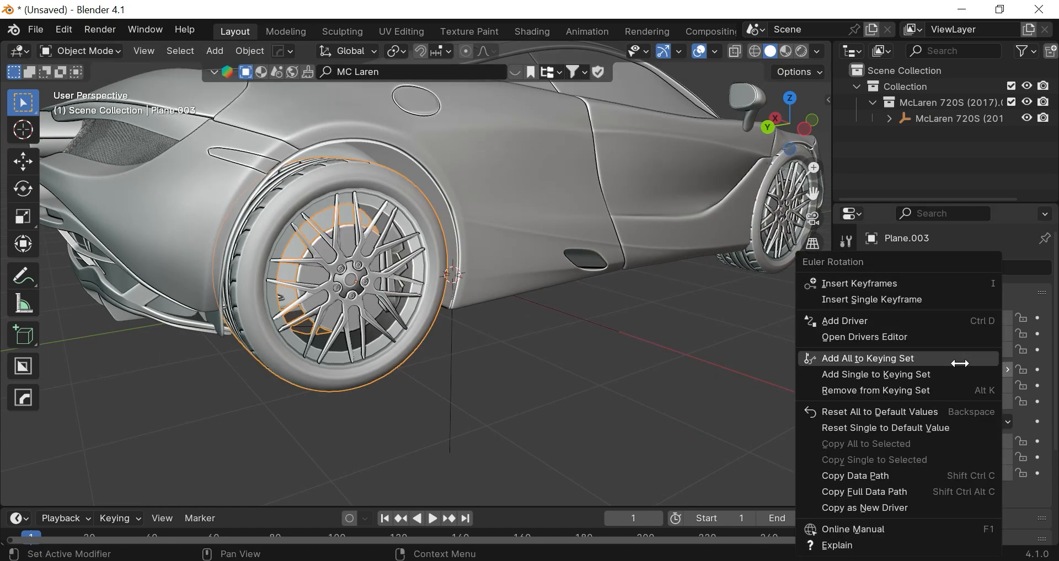
pyautogui.click(887, 325)
pyautogui.write('-')
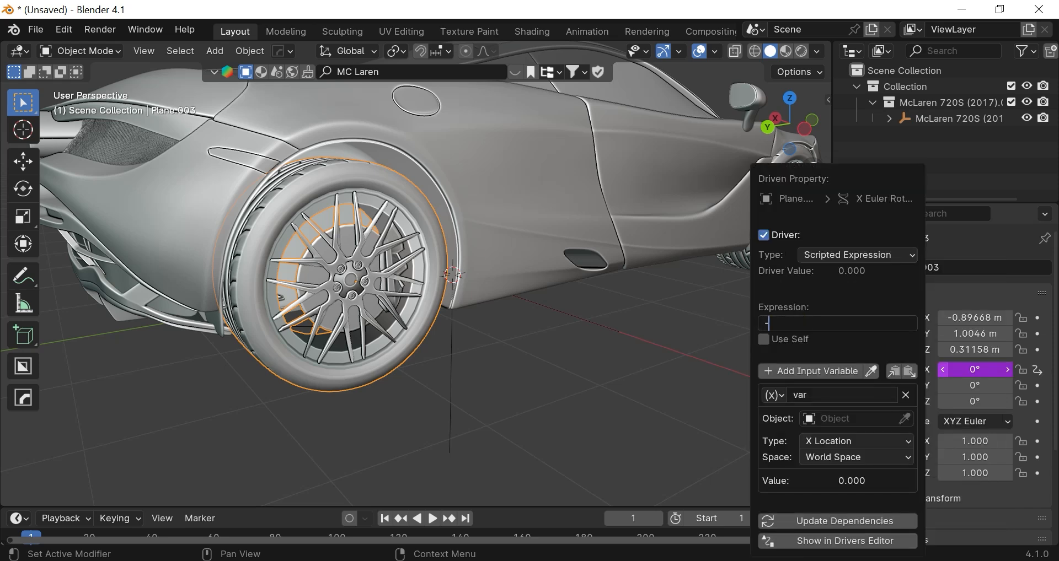
pyautogui.write('var+110')
pyautogui.press('Return')
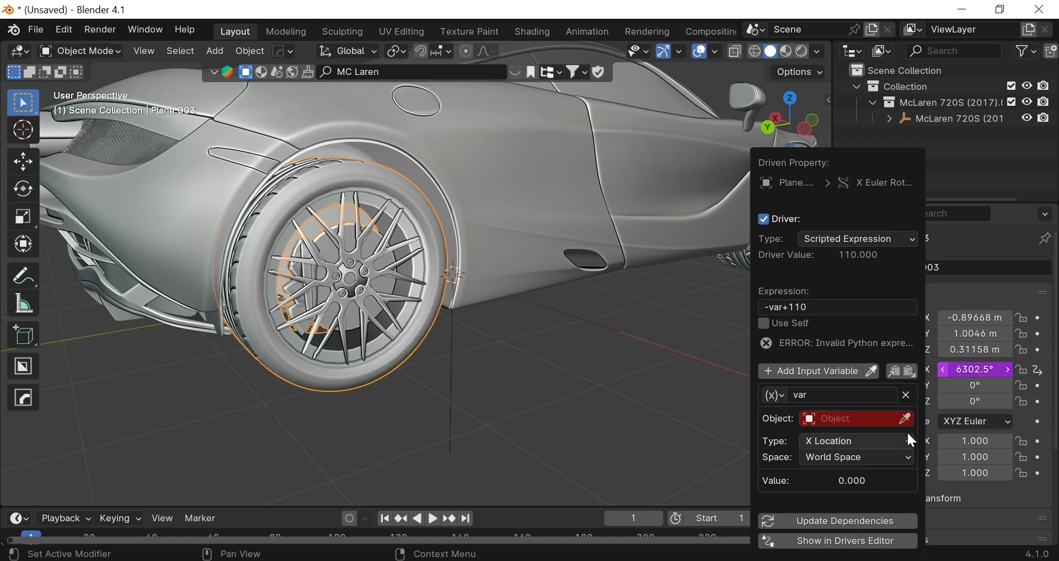
# - Point the X rotation driver's variable on Plane.003 at the McLaren 720S parent empty, reading its Y Location
pyautogui.click(908, 417)
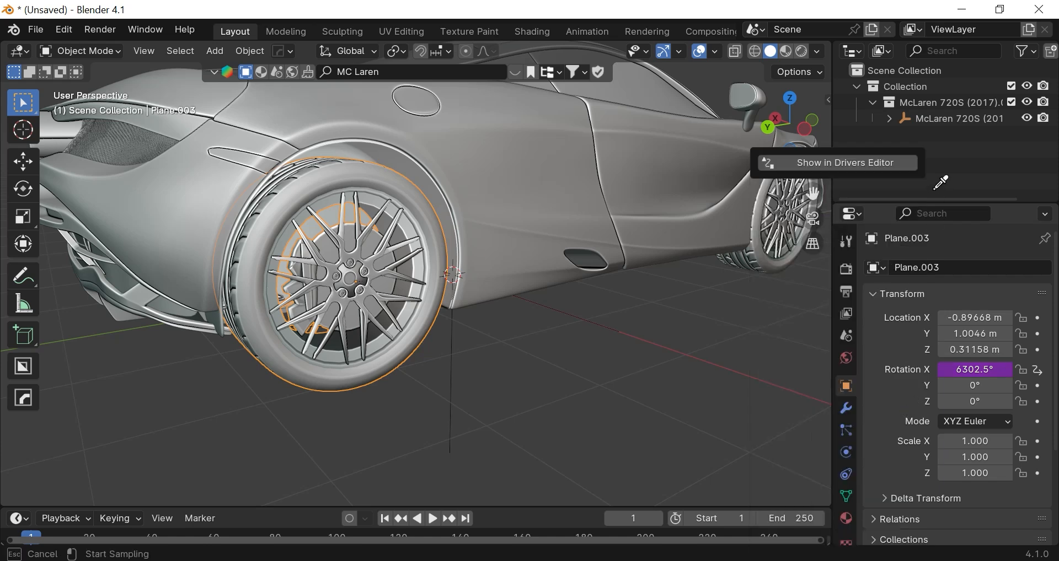
pyautogui.click(935, 119)
pyautogui.rightClick(957, 368)
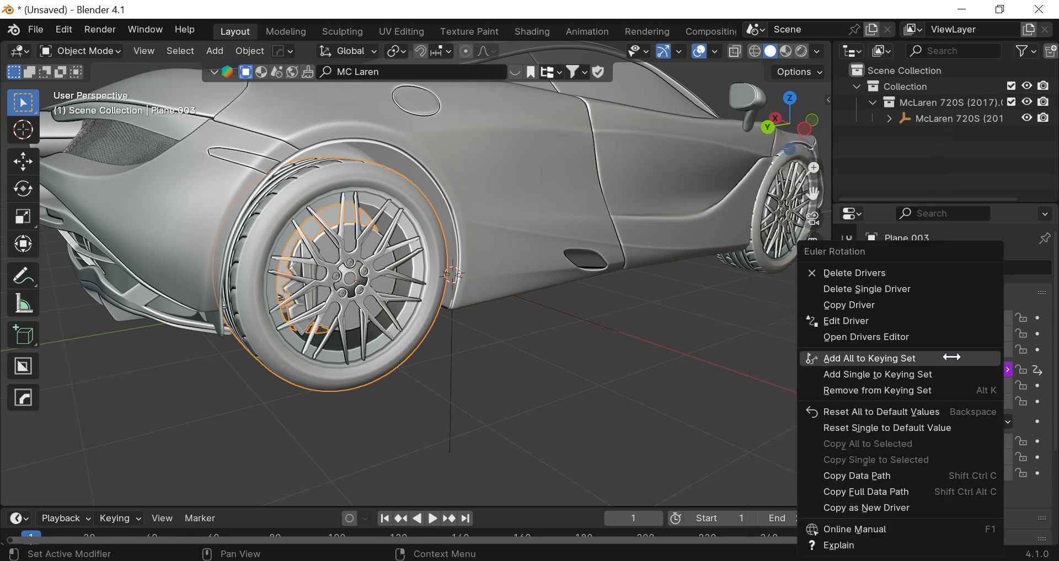
pyautogui.click(891, 319)
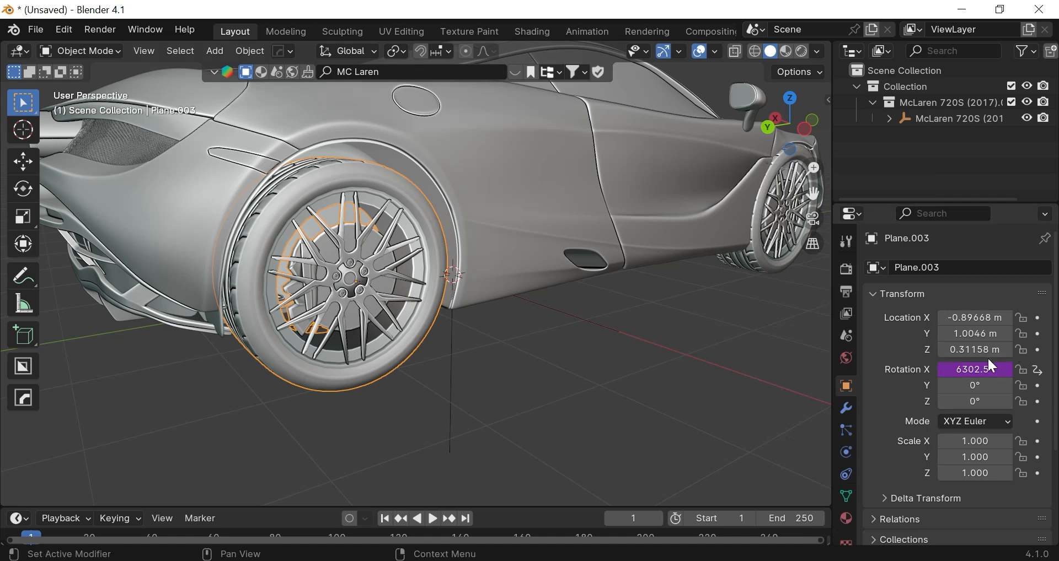
pyautogui.rightClick(990, 367)
pyautogui.click(898, 320)
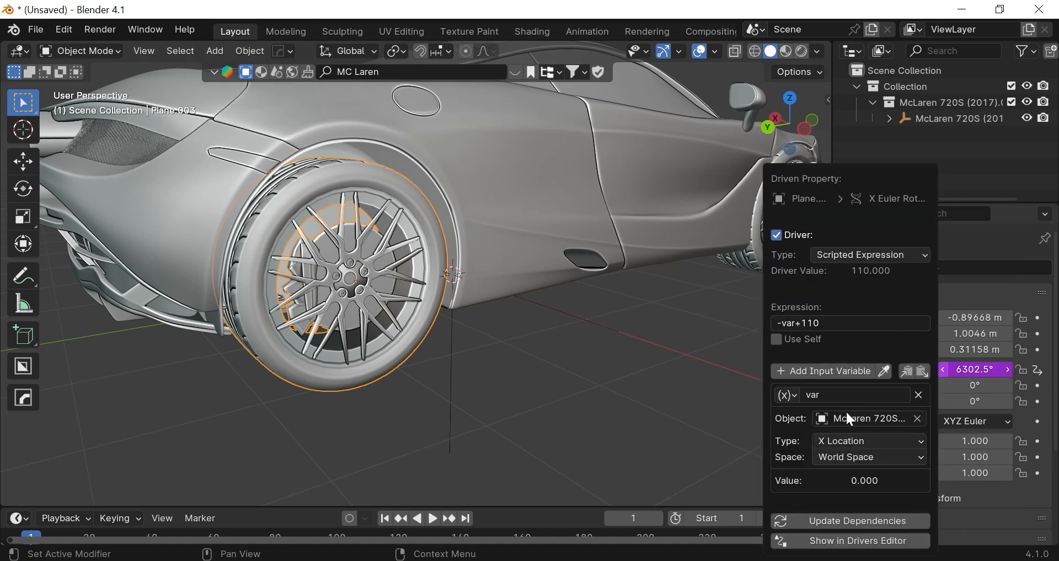
pyautogui.click(841, 441)
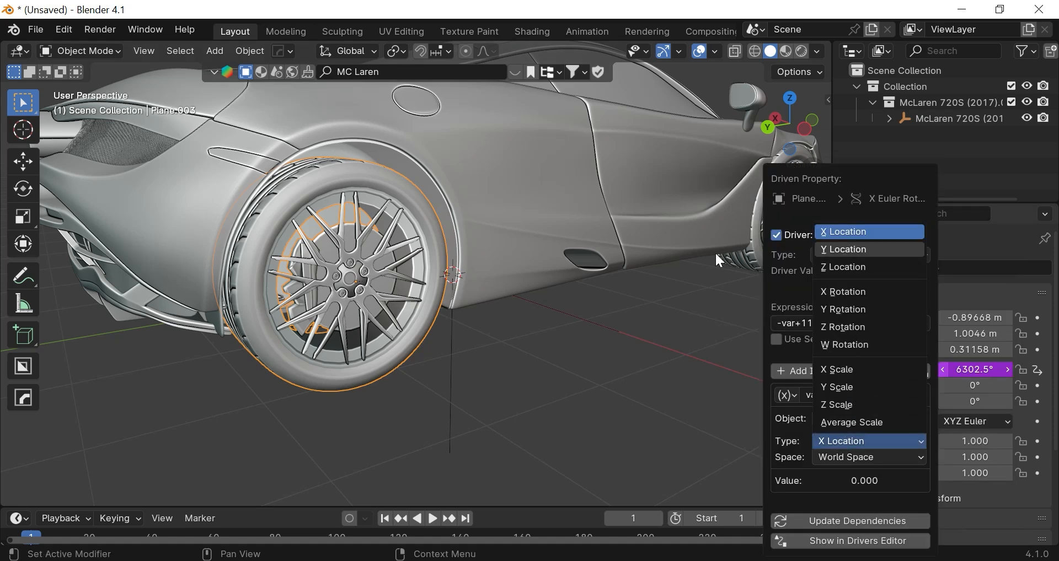
# - Rename the car's parent empty McLaren 720S (2017) as Contoller
pyautogui.scroll(-5, 690, 171)
pyautogui.moveTo(790, 125); pyautogui.dragTo(771, 126)
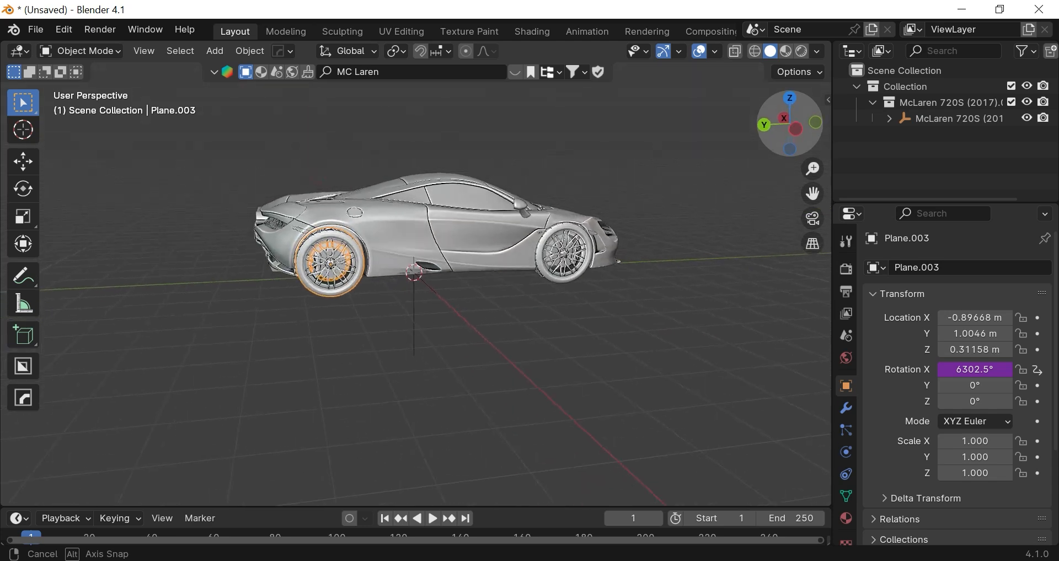
pyautogui.click(416, 309)
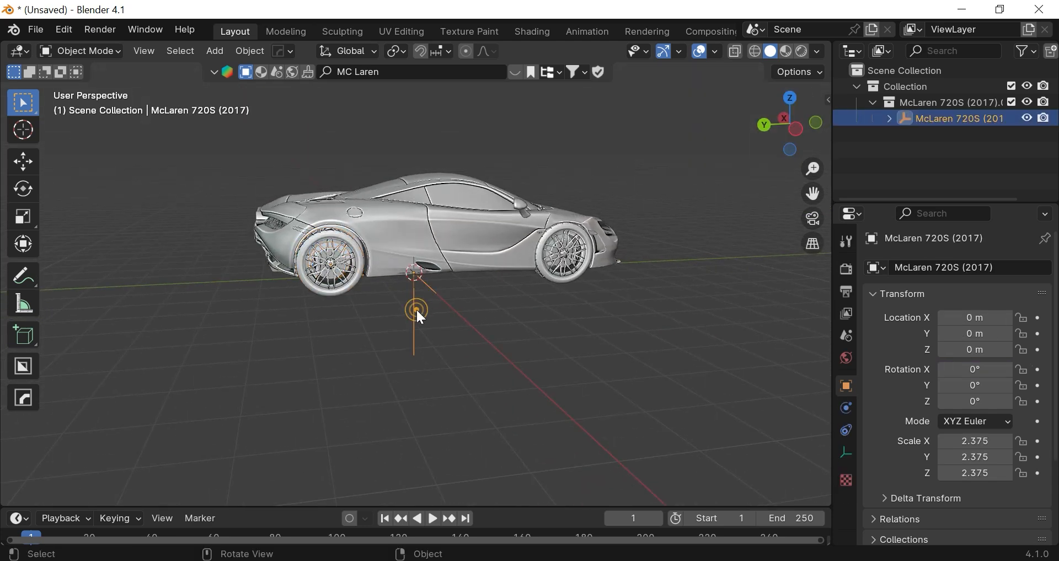
pyautogui.doubleClick(947, 118)
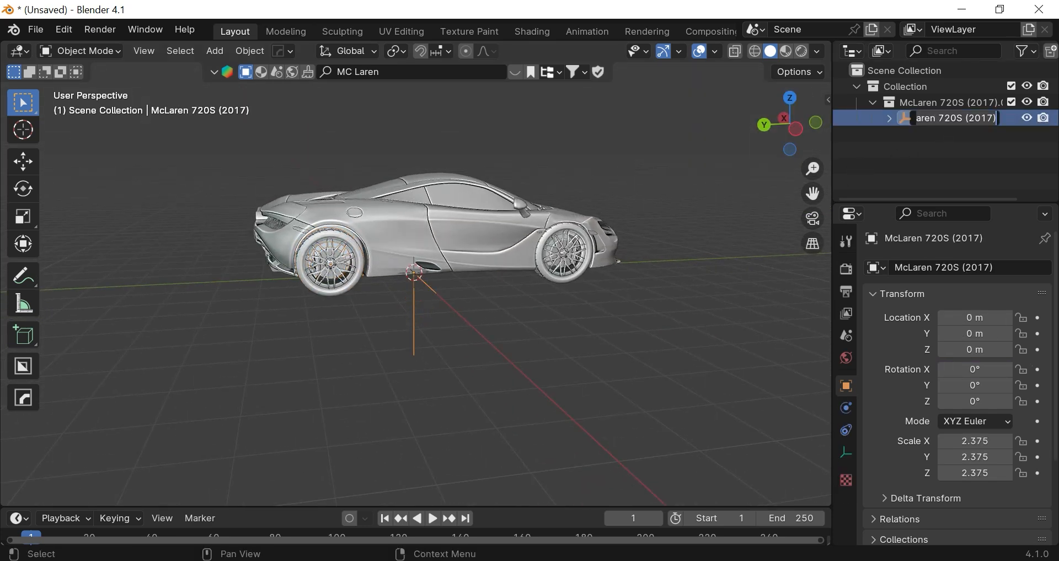
pyautogui.write('Contoller')
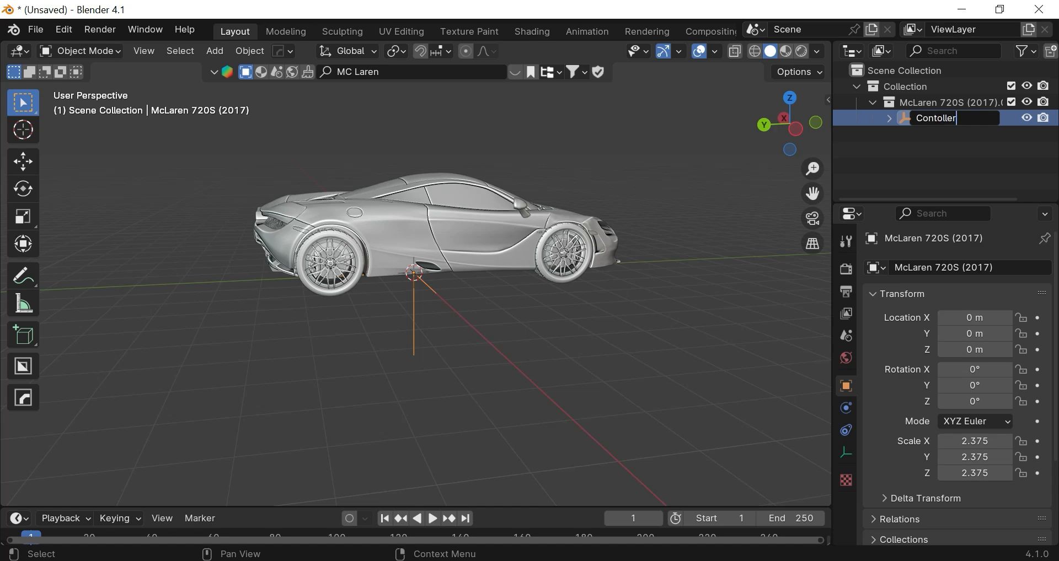
pyautogui.press('Return')
# - Test-move the Contoller empty along global Y to check the wheel rotation, then cancel the move
pyautogui.press('g')
pyautogui.press('y')
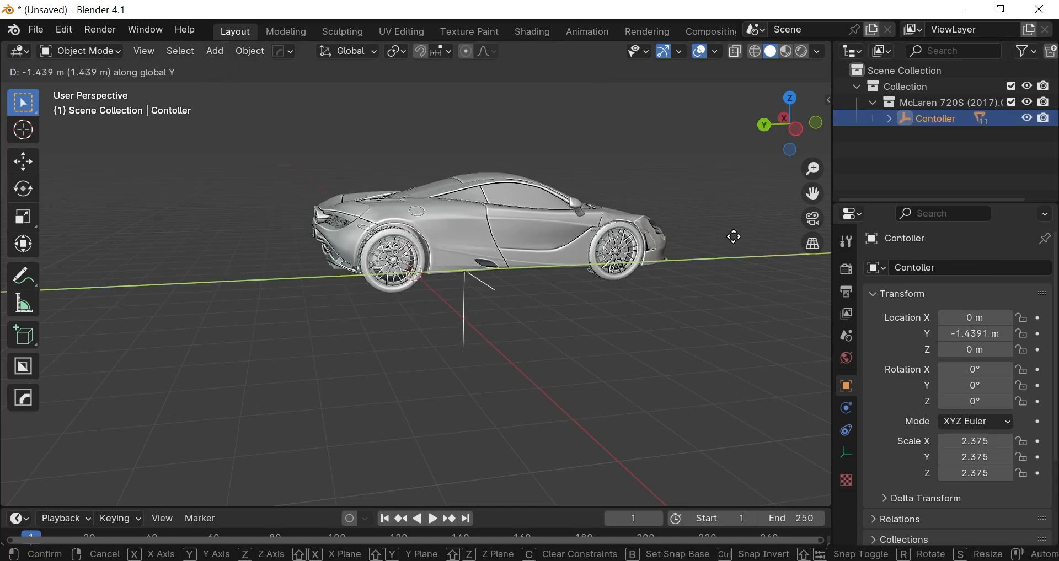
pyautogui.press('Escape')
# - Test-rotate the Contoller by about -32.9° around Z, try moving it along local Y, then undo the rotation
pyautogui.press('r')
pyautogui.press('z')
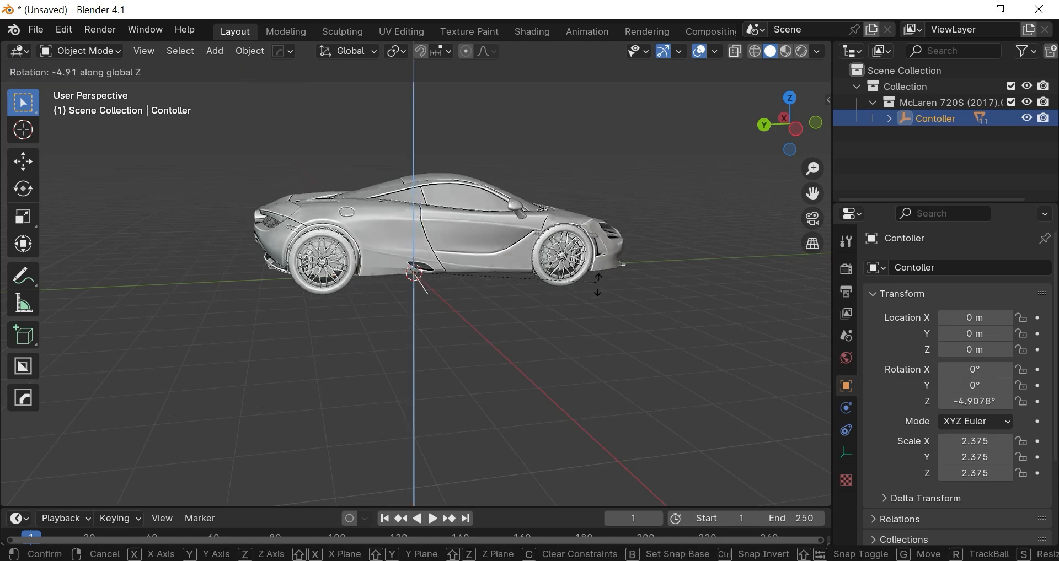
pyautogui.click(563, 363)
pyautogui.press('g')
pyautogui.press('y')
pyautogui.press('y')
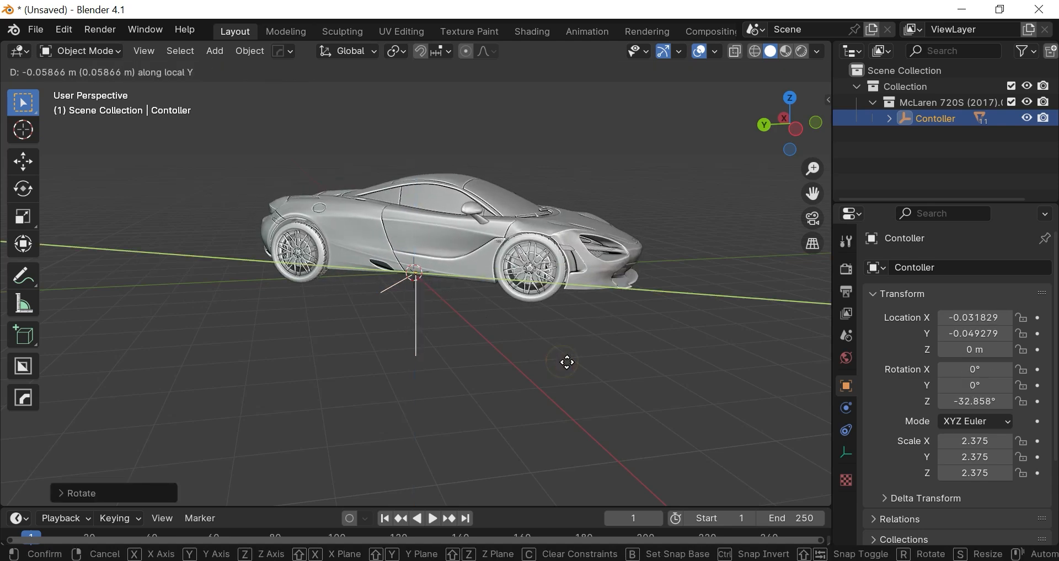
pyautogui.press('Escape')
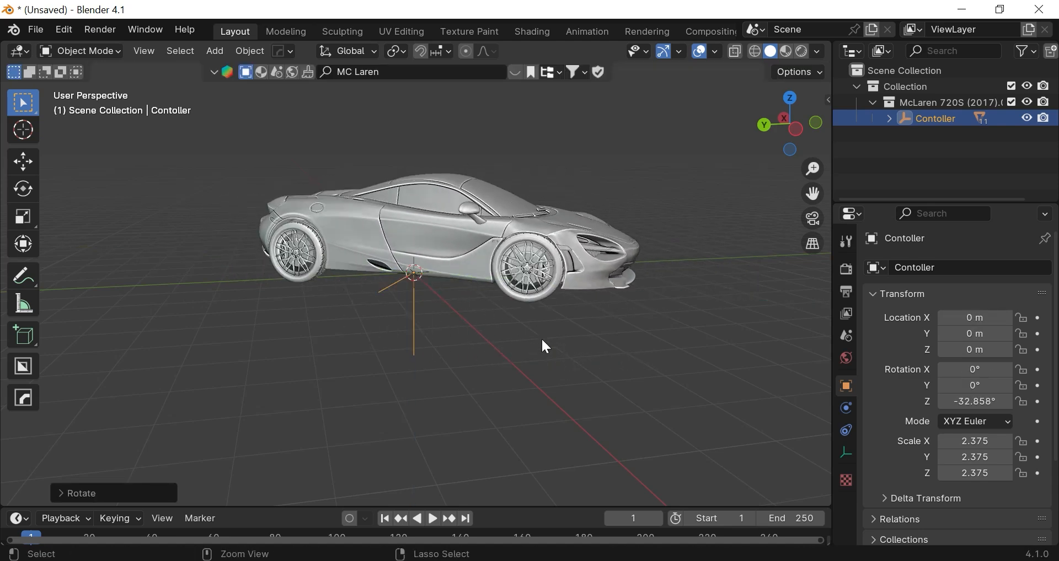
pyautogui.hotkey('ctrl', 'z')
# - Test-move the Contoller along global Y again while watching the wheels, then cancel the move
pyautogui.press('g')
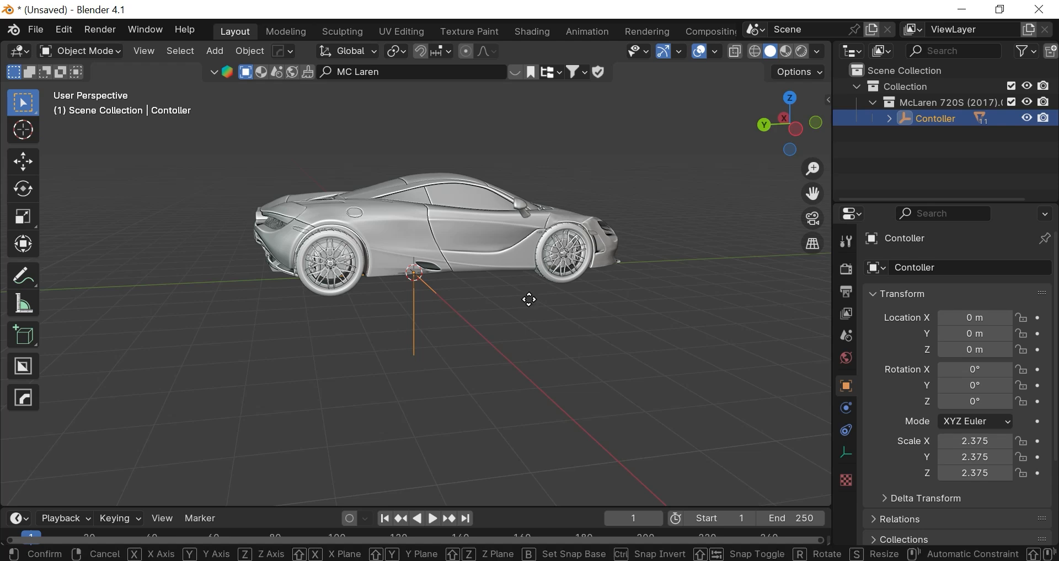
pyautogui.press('y')
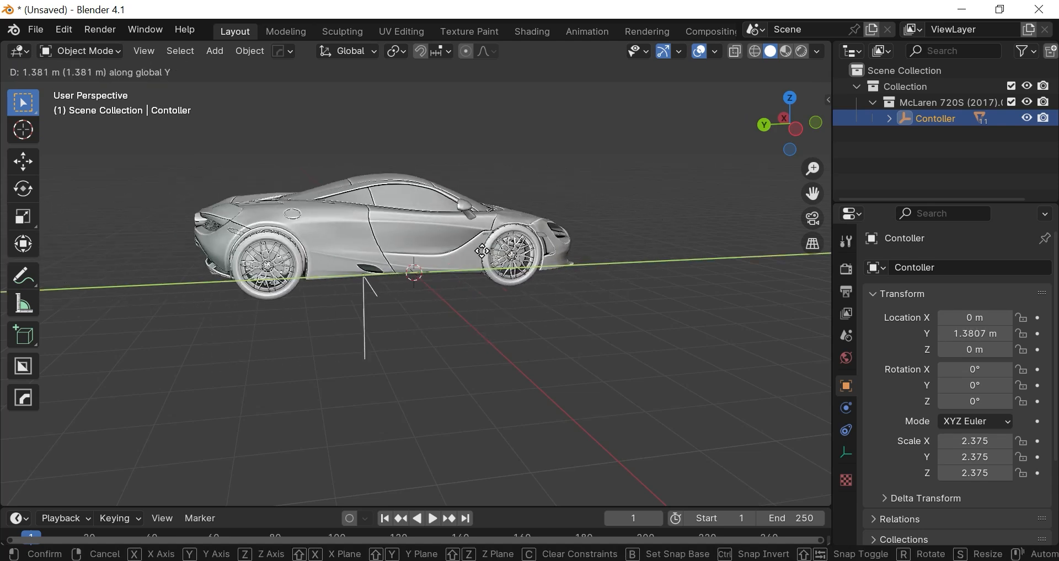
pyautogui.press('Escape')
pyautogui.scroll(-4, 481, 281)
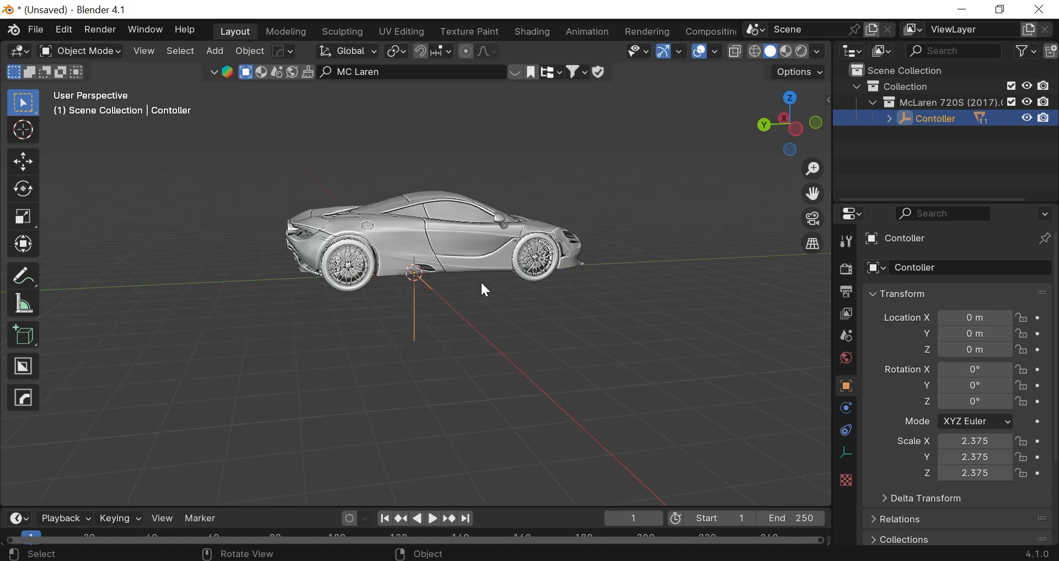
pyautogui.press('Escape')
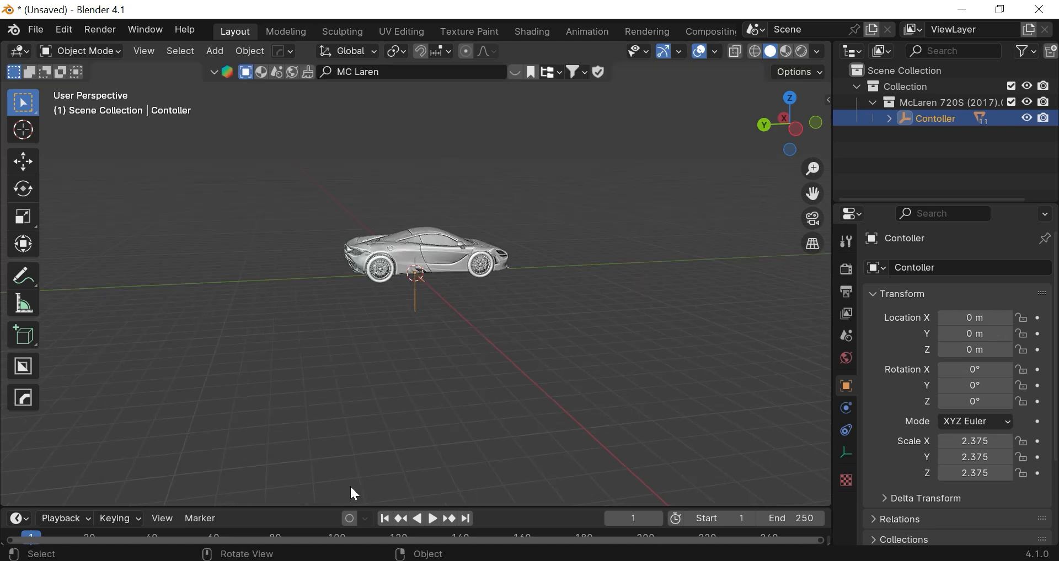
# - Enlarge the timeline area and keyframe the Contoller on frame 1, moved along global Y to about 15.17 m
pyautogui.moveTo(334, 506); pyautogui.dragTo(364, 330)
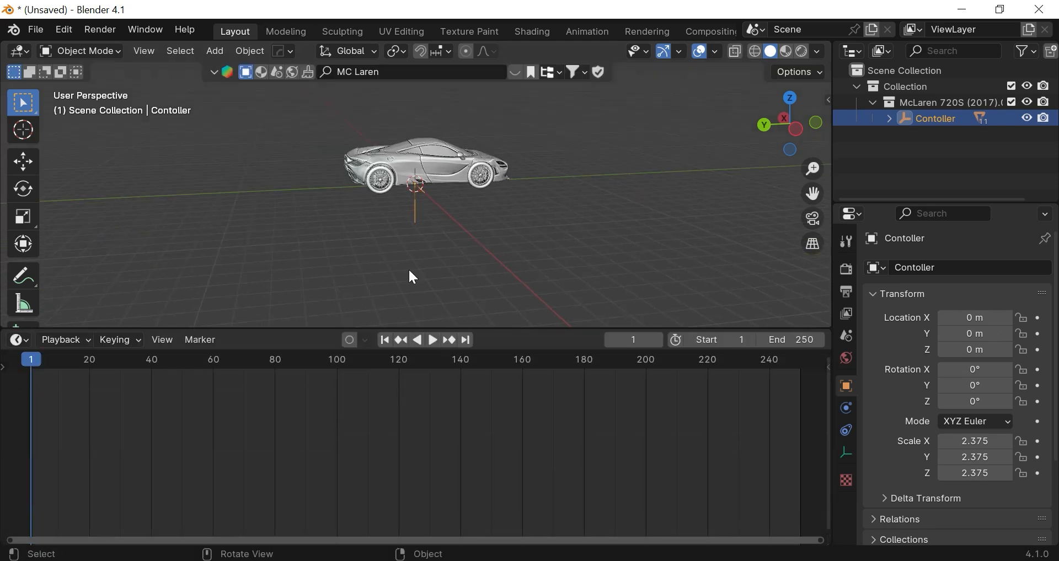
pyautogui.scroll(2, 593, 195)
pyautogui.scroll(3, 594, 200)
pyautogui.moveTo(812, 193); pyautogui.dragTo(825, 270)
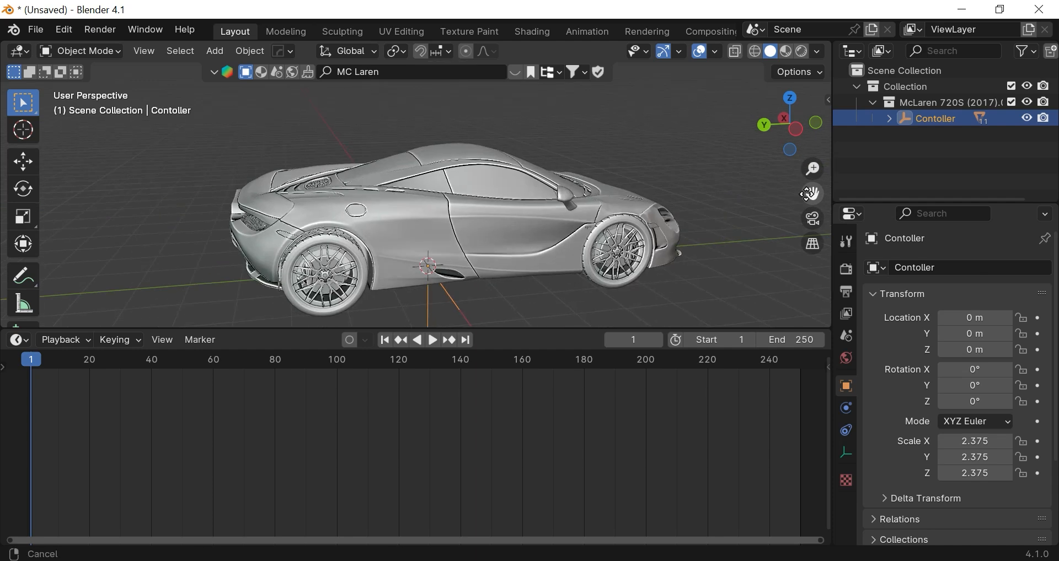
pyautogui.scroll(-4, 690, 206)
pyautogui.press('g')
pyautogui.press('y')
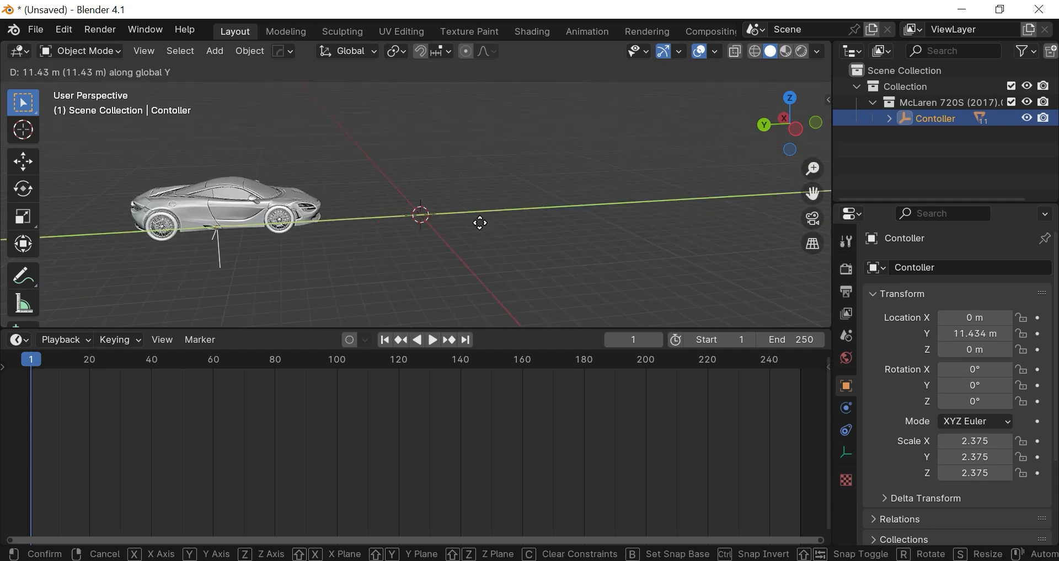
pyautogui.click(411, 233)
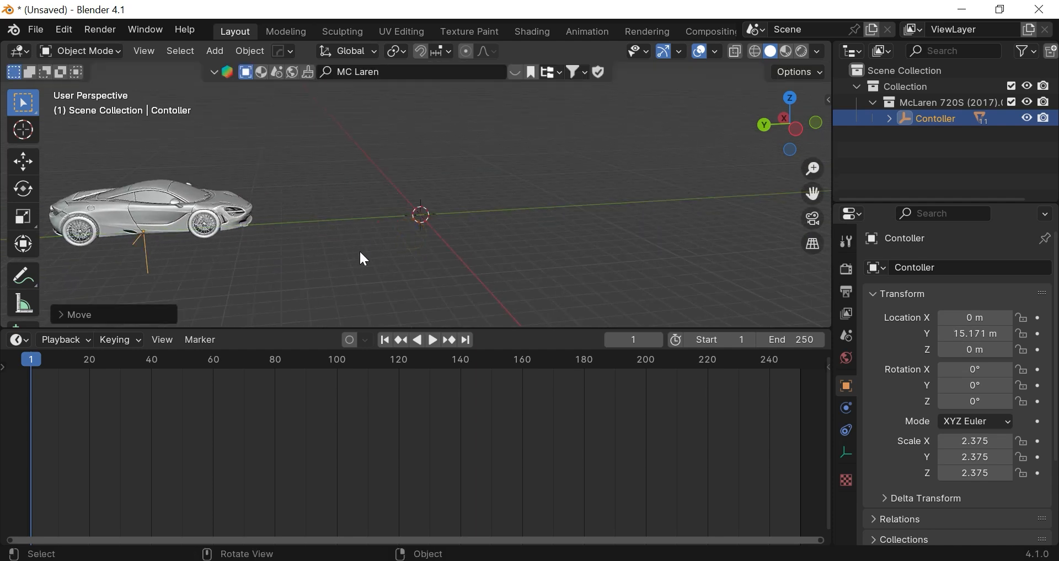
pyautogui.press('i')
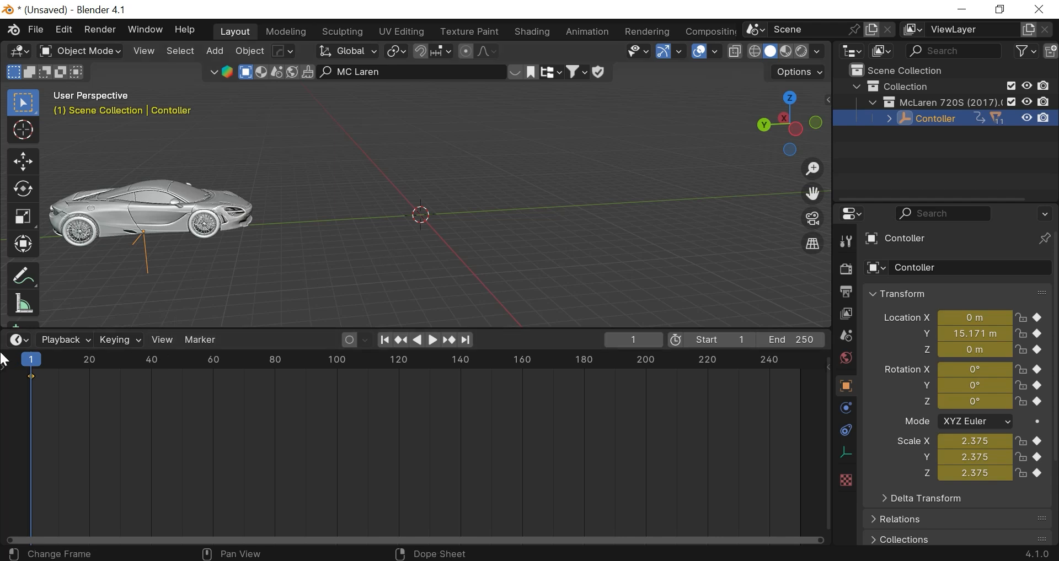
# - Go to frame 100, move the Contoller along global Y to about -10.07 m and insert a keyframe
pyautogui.press('space')
pyautogui.moveTo(31, 362); pyautogui.dragTo(523, 382)
pyautogui.press('space')
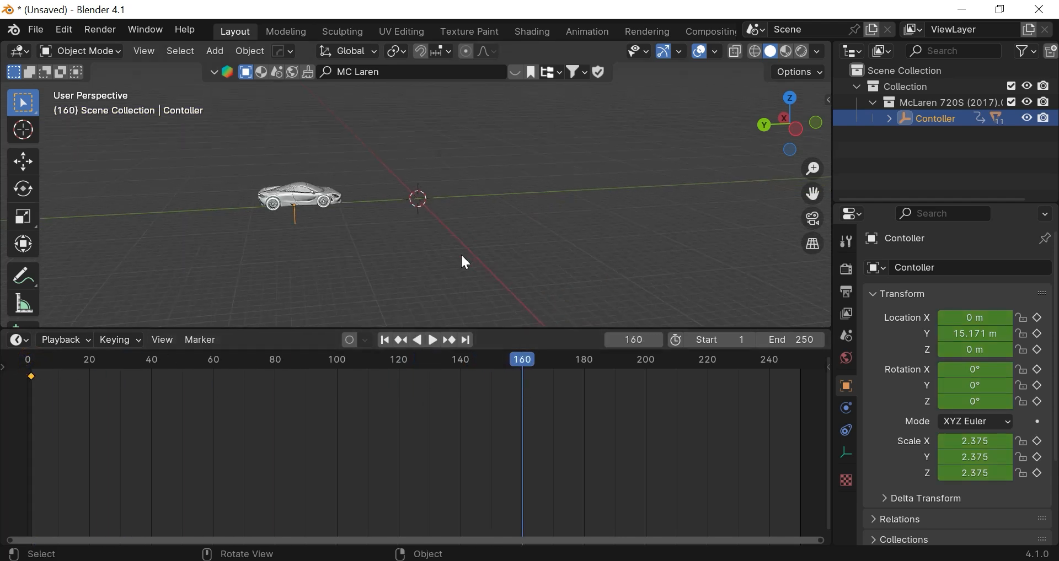
pyautogui.moveTo(514, 360); pyautogui.dragTo(338, 391)
pyautogui.press('space')
pyautogui.press('space')
pyautogui.press('g')
pyautogui.press('y')
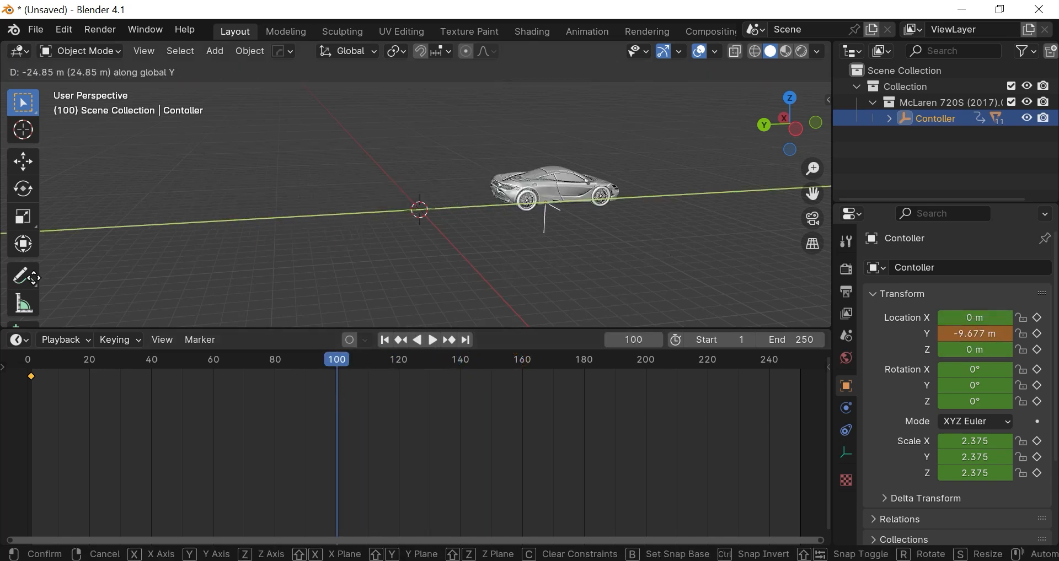
pyautogui.click(724, 249)
pyautogui.press('i')
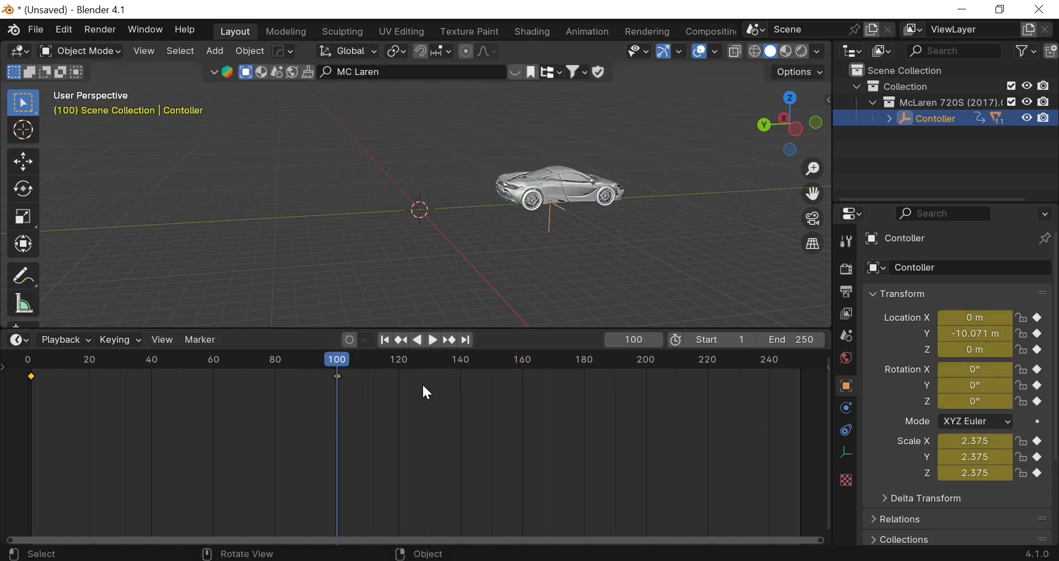
# - Play the animation from near the start and examine how the wheels turn as the car drives forward
pyautogui.click(327, 356)
pyautogui.press('space')
pyautogui.moveTo(235, 376); pyautogui.dragTo(56, 375)
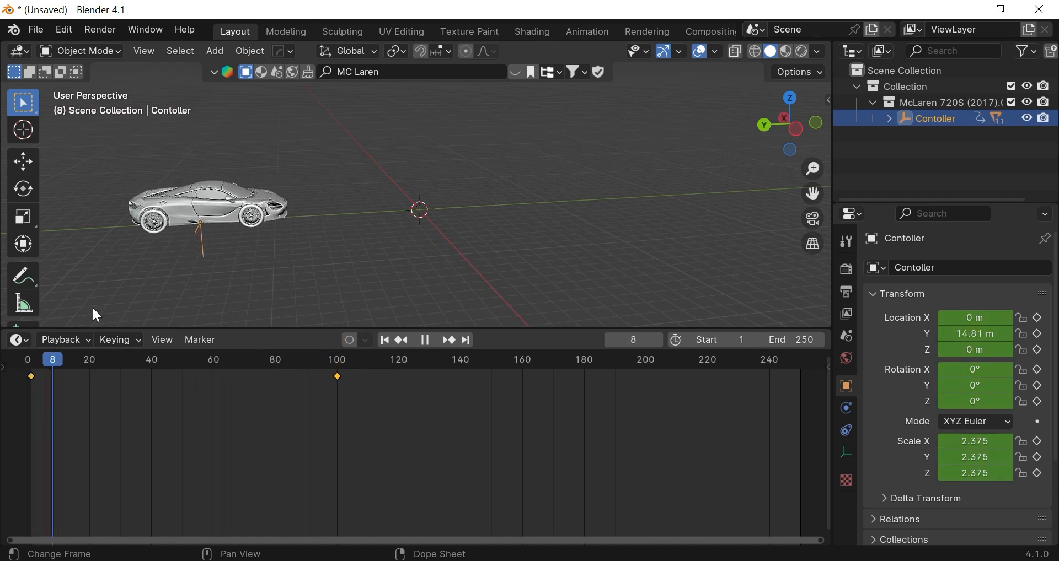
pyautogui.scroll(5, 307, 202)
pyautogui.moveTo(813, 193); pyautogui.dragTo(673, 190)
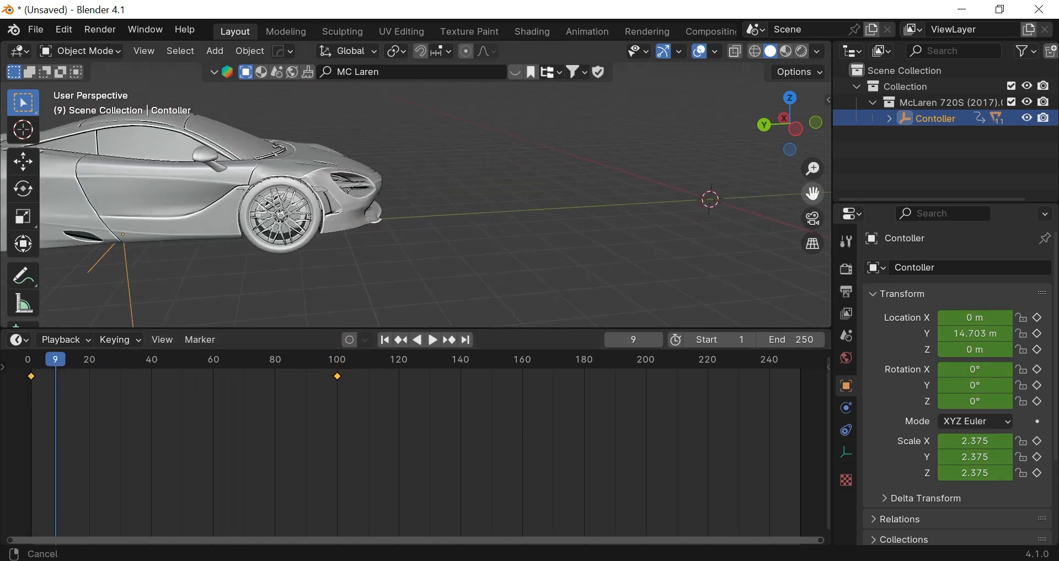
pyautogui.press('space')
pyautogui.press('space')
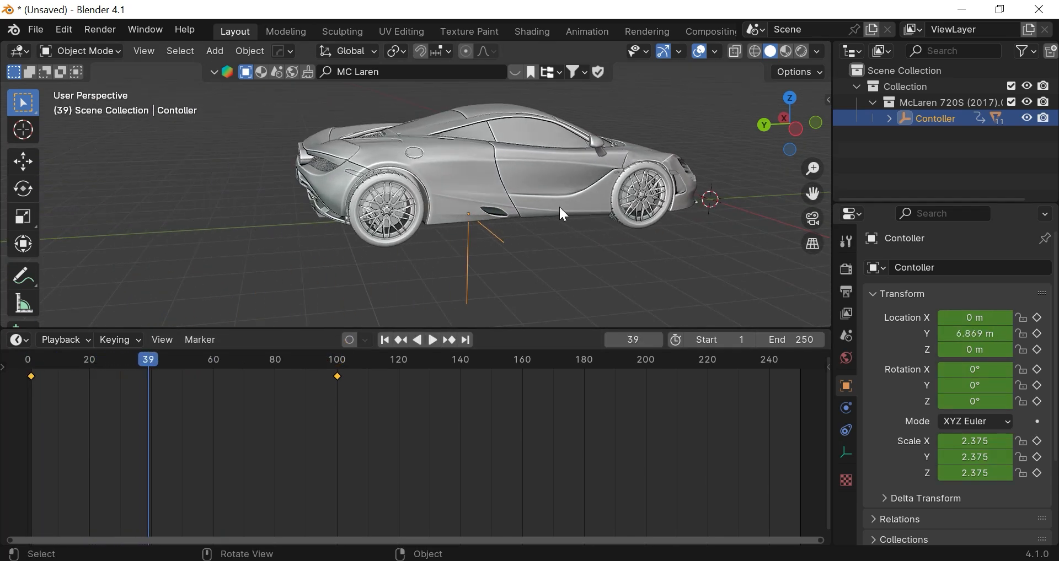
pyautogui.scroll(2, 801, 204)
pyautogui.moveTo(813, 193); pyautogui.dragTo(644, 187)
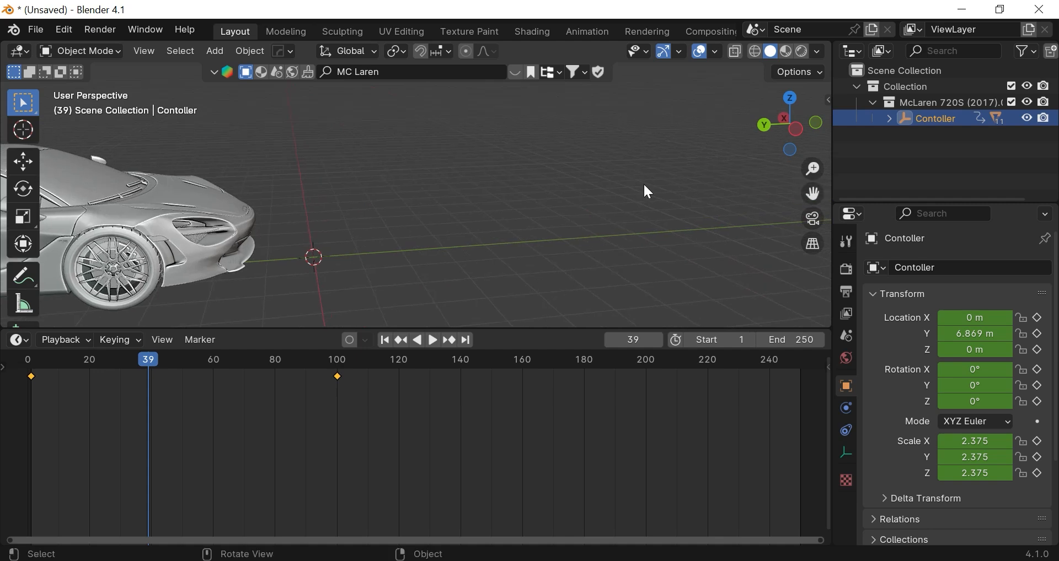
pyautogui.press('space')
pyautogui.press('space')
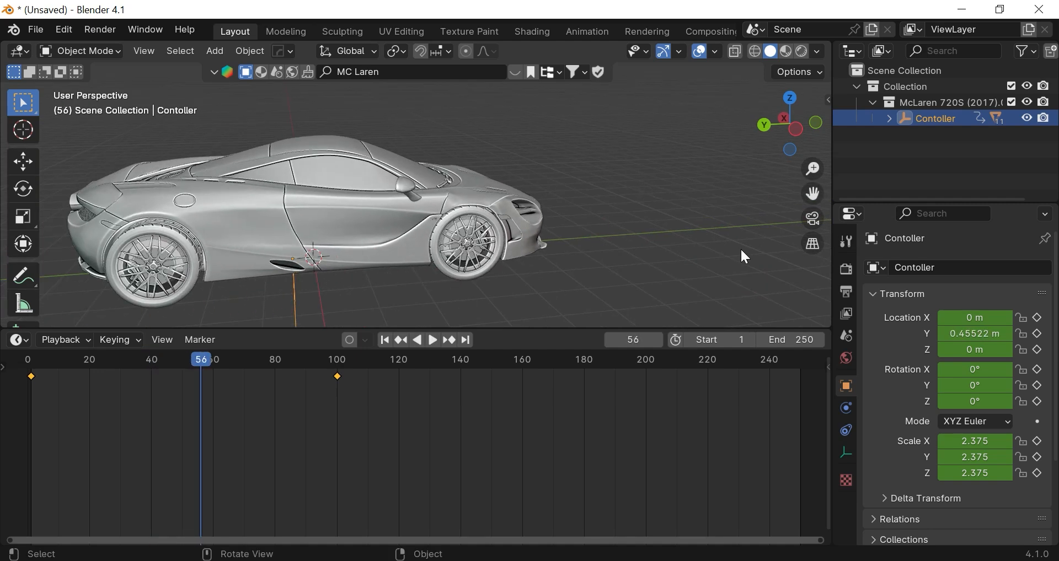
# - Set the scene's output frame rate to 240 fps
pyautogui.click(846, 269)
pyautogui.click(847, 288)
pyautogui.click(963, 409)
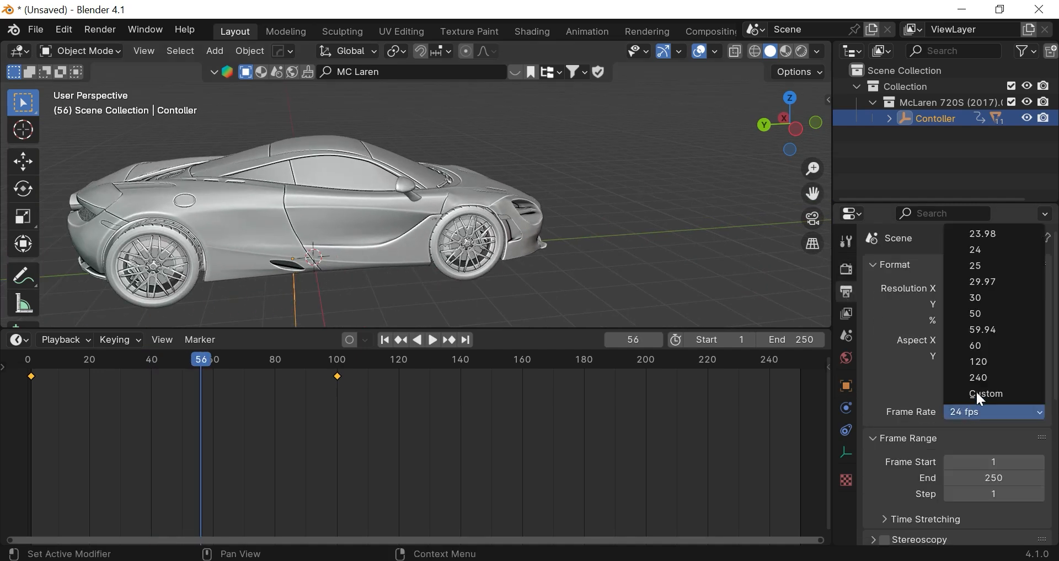
pyautogui.click(982, 379)
# - Replay the car animation at the new frame rate to check the wheel motion
pyautogui.moveTo(207, 360); pyautogui.dragTo(28, 360)
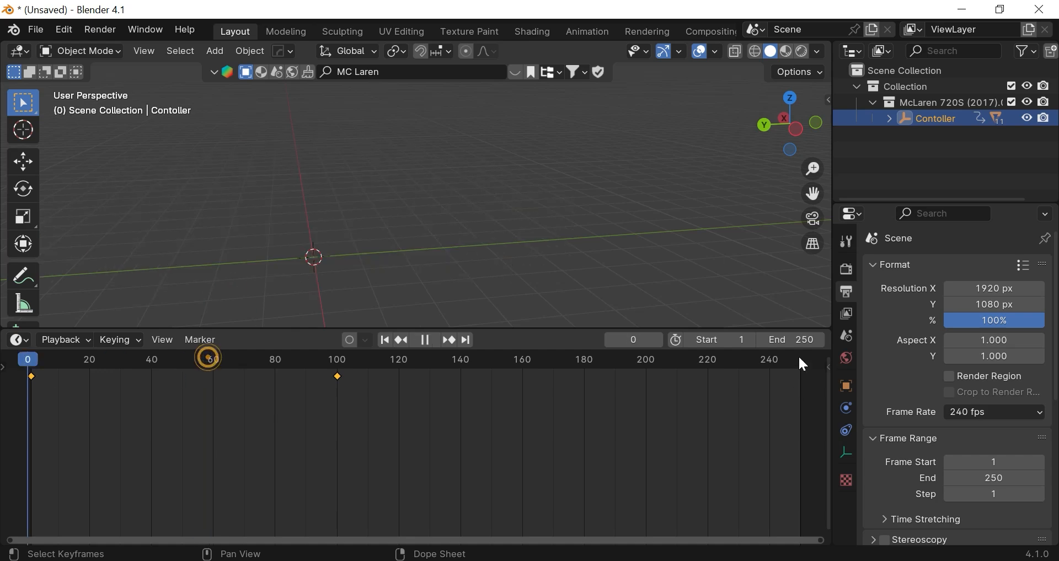
pyautogui.press('space')
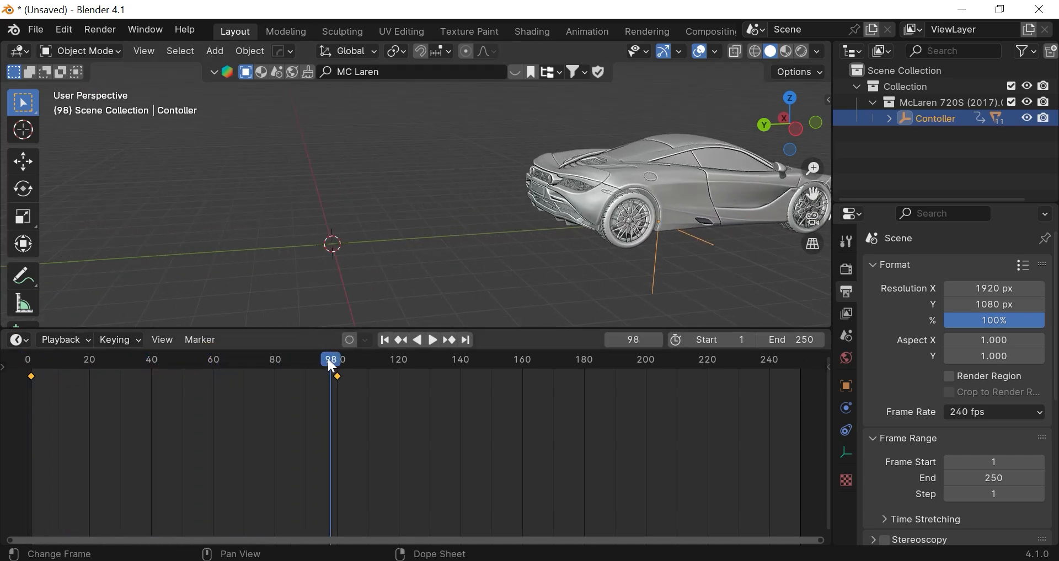
pyautogui.moveTo(328, 359); pyautogui.dragTo(119, 348)
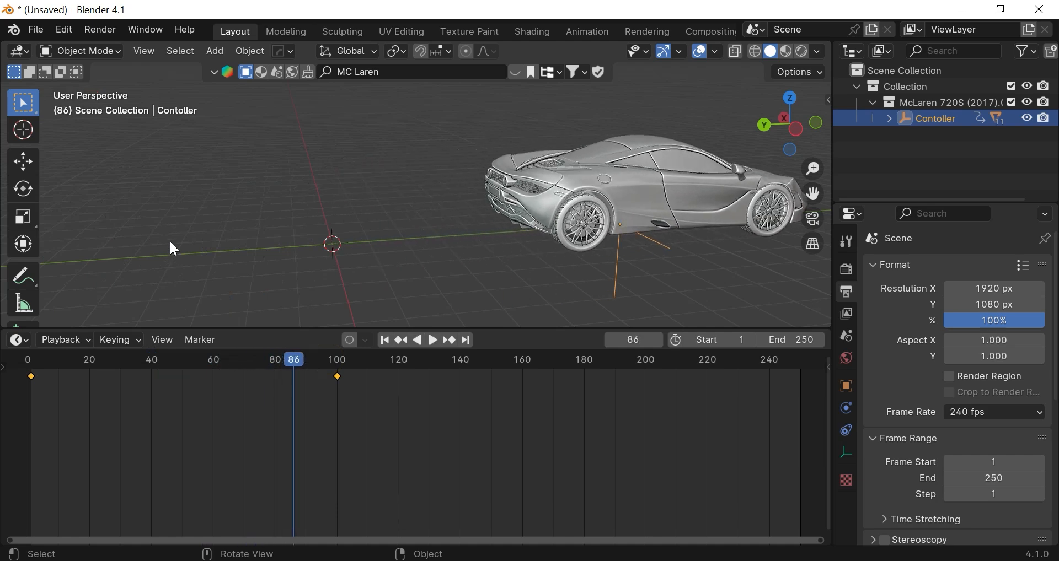
pyautogui.press('space')
# - Move the Contoller's end keyframe from frame 100 to about frame 161 and replay the animation
pyautogui.scroll(-1, 330, 375)
pyautogui.click(343, 377)
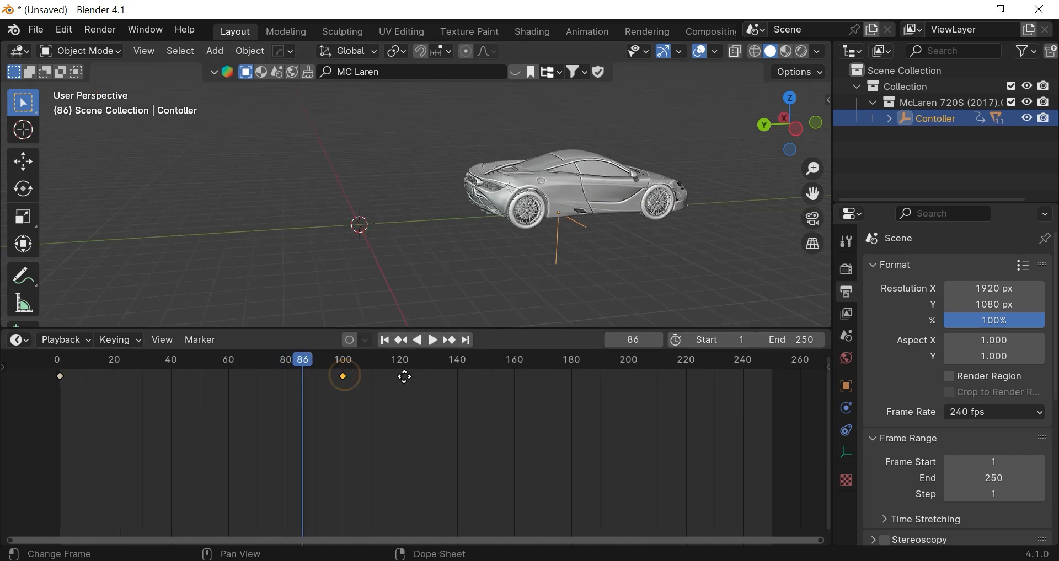
pyautogui.press('g')
pyautogui.click(579, 396)
pyautogui.hotkey('shift', 'Left')
pyautogui.press('space')
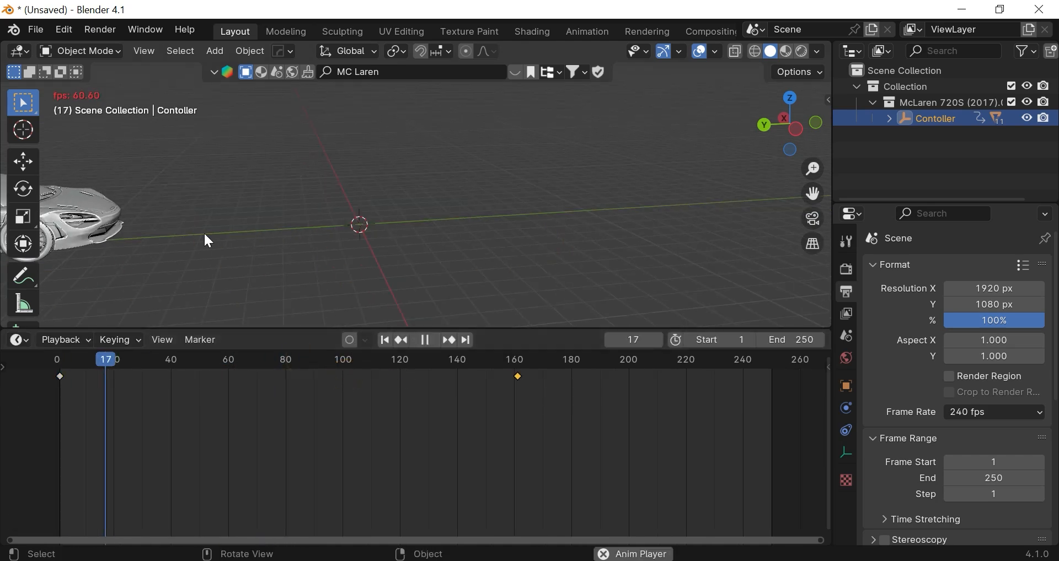
pyautogui.press('space')
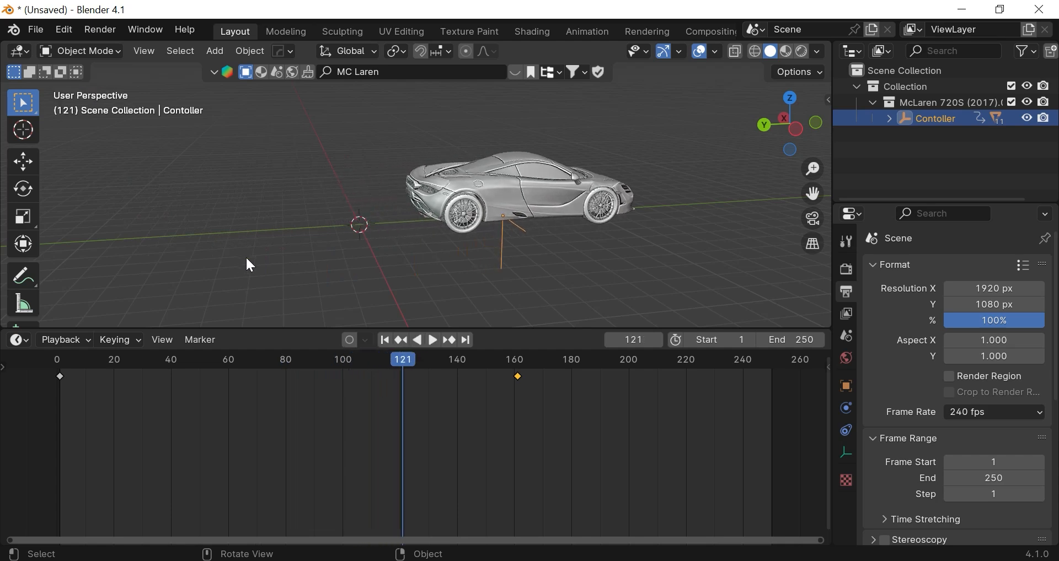
# - Slow the car further by moving the end keyframe beyond frame 300, and replay the animation from before the start
pyautogui.scroll(-2, 726, 400)
pyautogui.press('g')
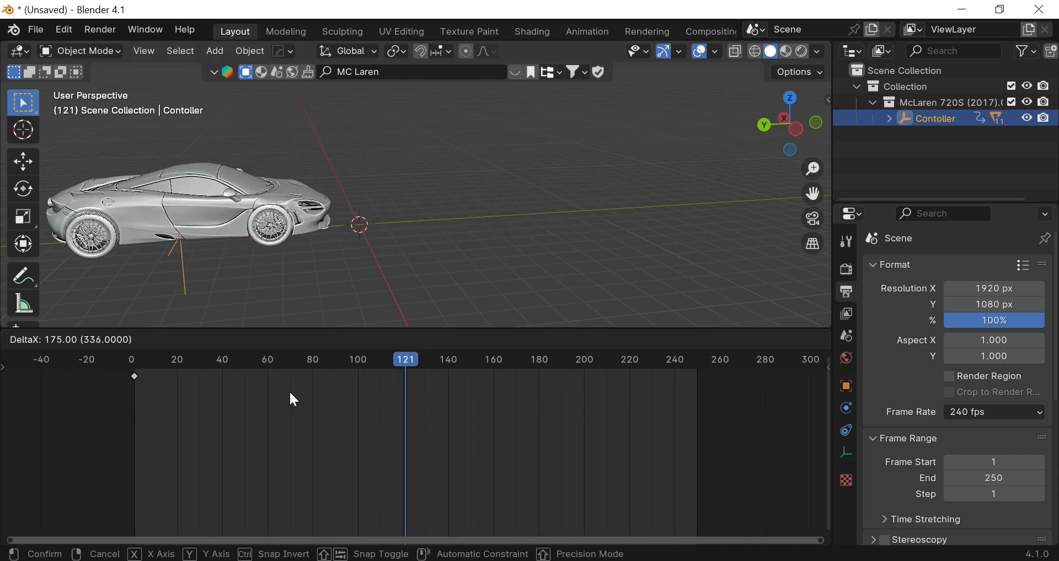
pyautogui.click(364, 386)
pyautogui.moveTo(395, 359); pyautogui.dragTo(96, 361)
pyautogui.press('space')
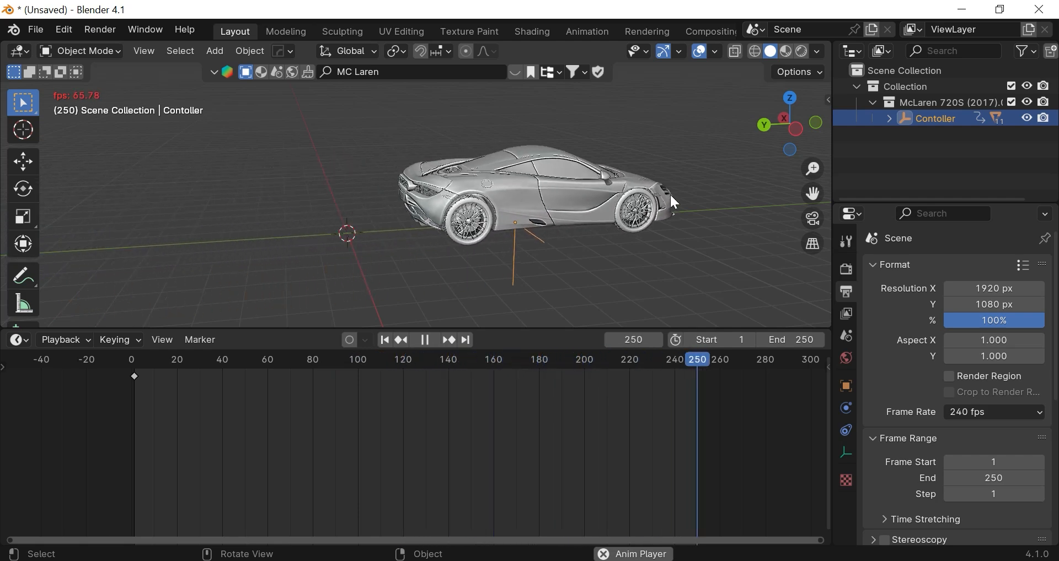
pyautogui.press('space')
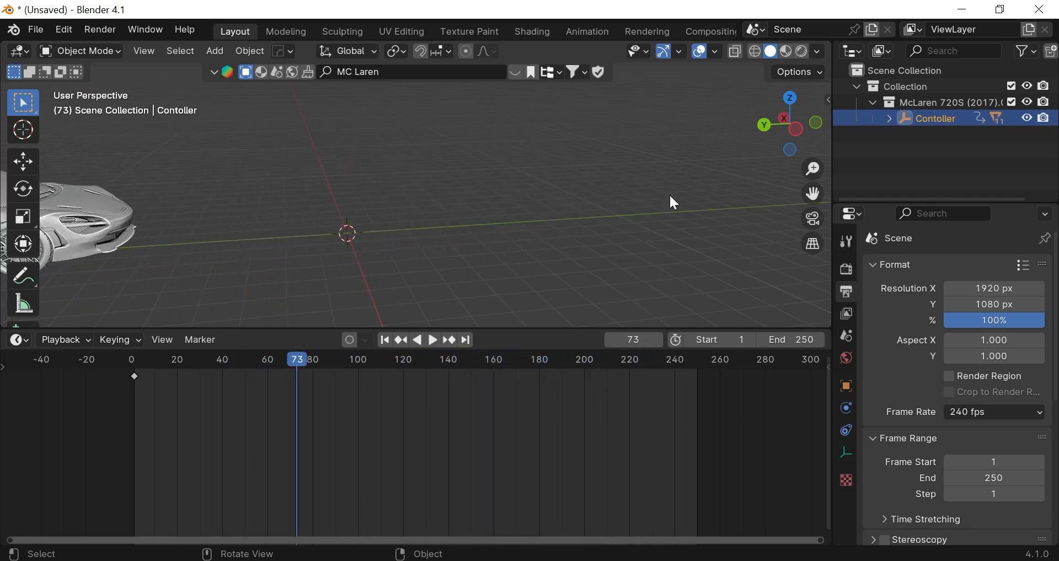
# - Examine the car's side and wheels up close, select the front wheel, and reselect the Contoller empty
pyautogui.scroll(1, 665, 199)
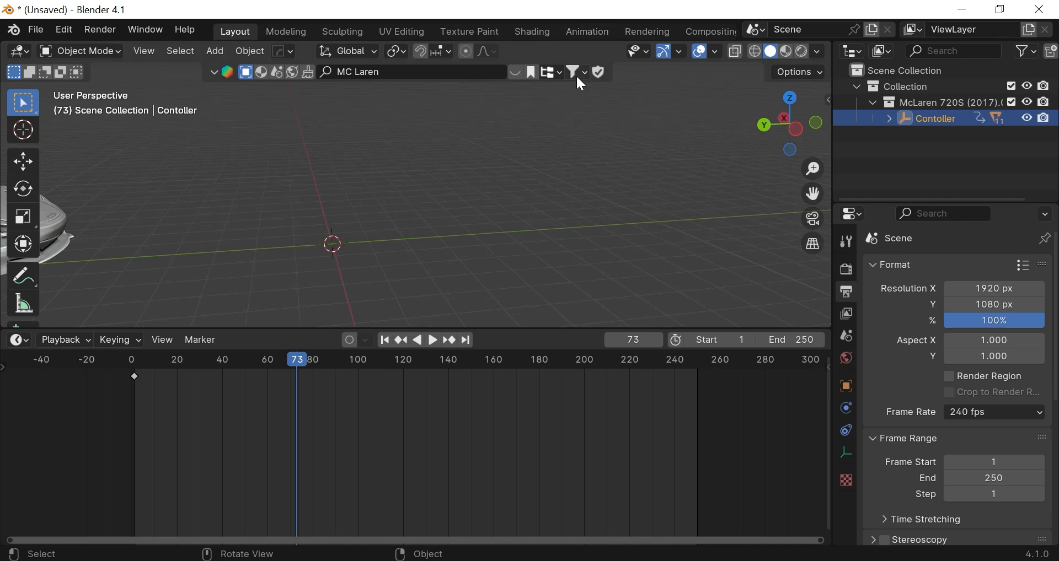
pyautogui.scroll(-2, 650, 148)
pyautogui.moveTo(813, 193); pyautogui.dragTo(804, 165)
pyautogui.scroll(3, 805, 165)
pyautogui.moveTo(795, 128); pyautogui.dragTo(632, 151)
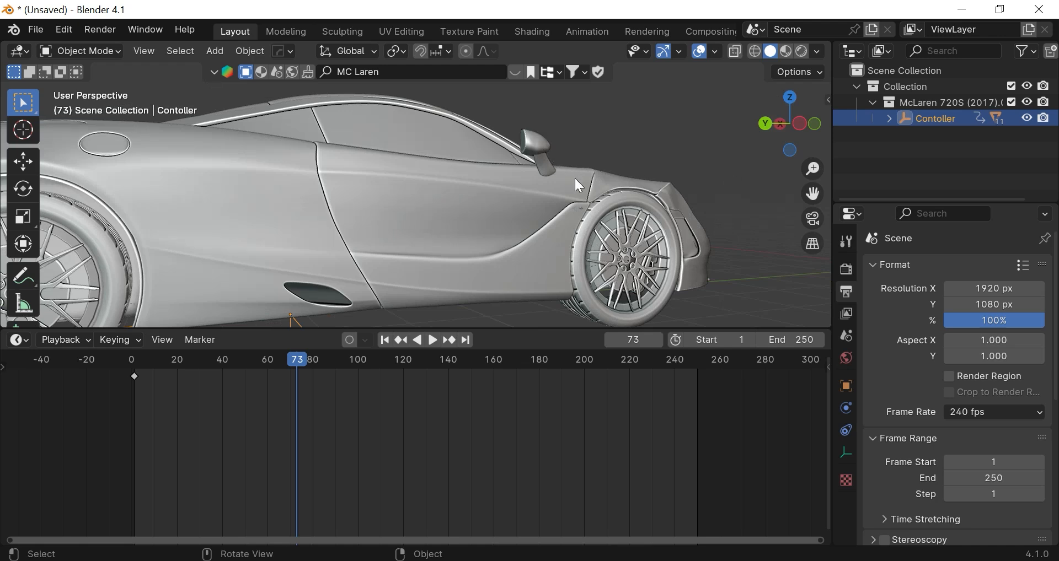
pyautogui.scroll(-4, 575, 179)
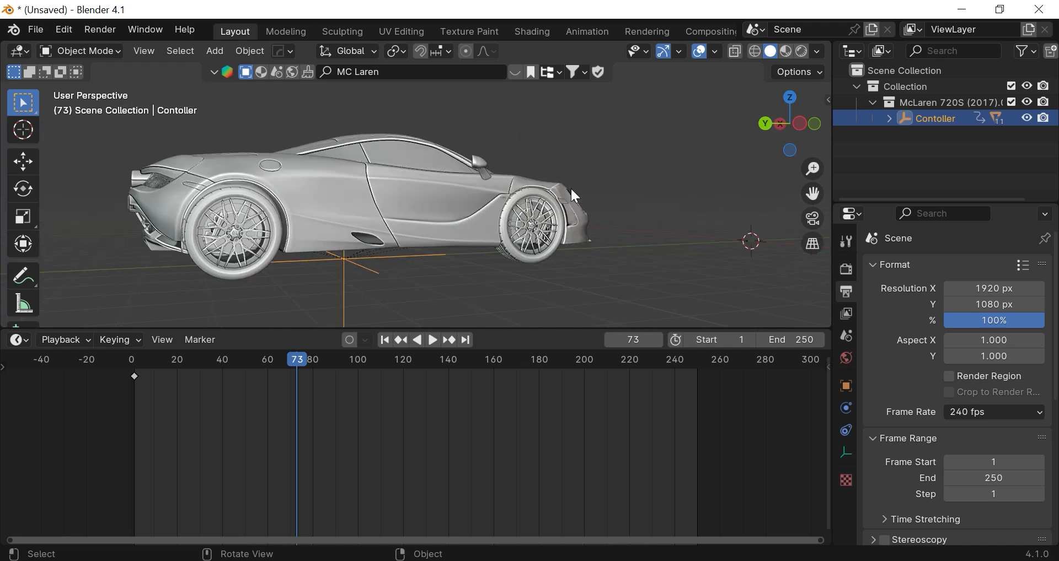
pyautogui.click(547, 245)
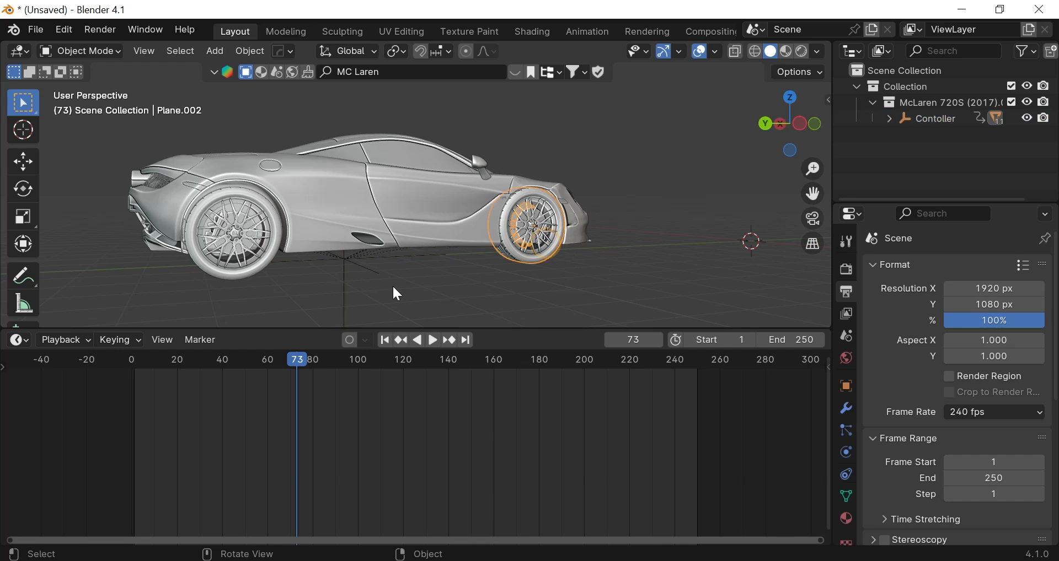
pyautogui.click(348, 275)
pyautogui.click(346, 281)
pyautogui.scroll(-4, 481, 242)
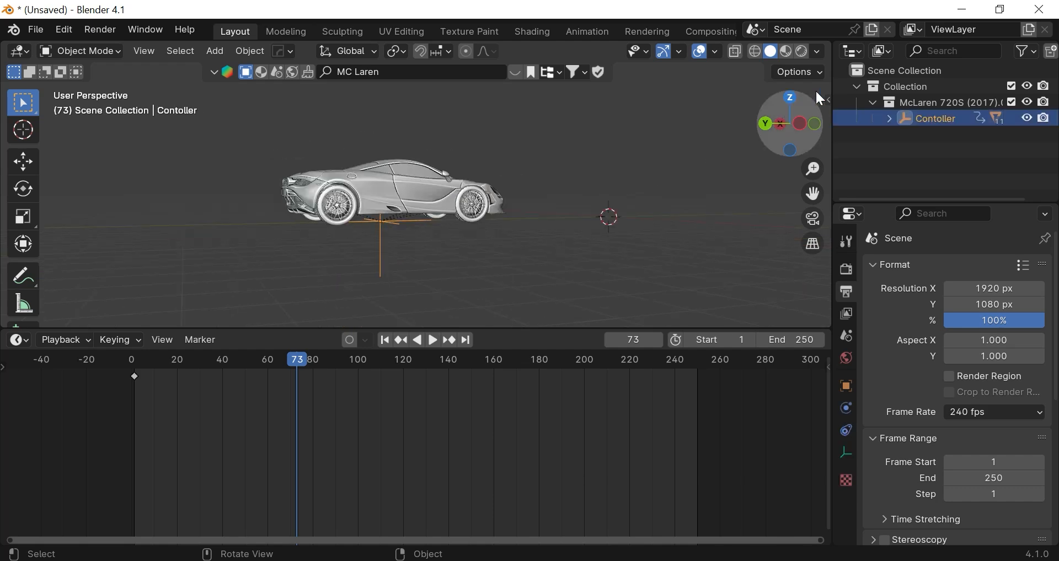
# - Draw an annotation of a curved driving path ahead of the car from above, and return to the selection tool
pyautogui.moveTo(816, 93); pyautogui.dragTo(793, 179)
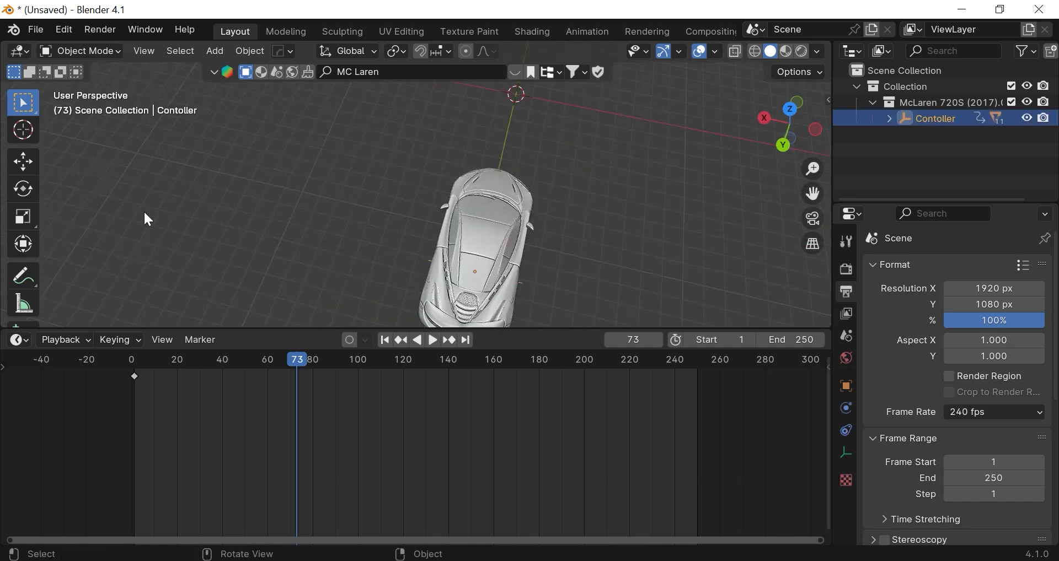
pyautogui.click(23, 275)
pyautogui.scroll(-3, 272, 238)
pyautogui.moveTo(454, 157); pyautogui.dragTo(456, 84)
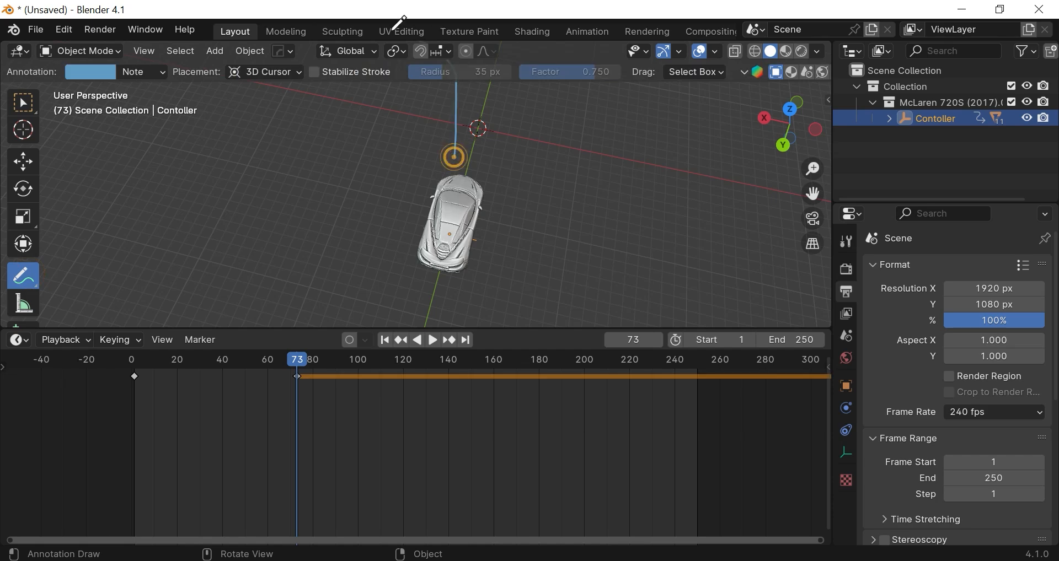
pyautogui.moveTo(795, 129)
pyautogui.mouseDown()
pyautogui.moveTo(782, 123)
pyautogui.moveTo(769, 137)
pyautogui.moveTo(794, 128)
pyautogui.mouseUp()
pyautogui.click(23, 102)
# - Try to rotate the Contoller about 37.25° around global Z and move it forward along its local Y axis
pyautogui.scroll(4, 677, 184)
pyautogui.press('r')
pyautogui.press('z')
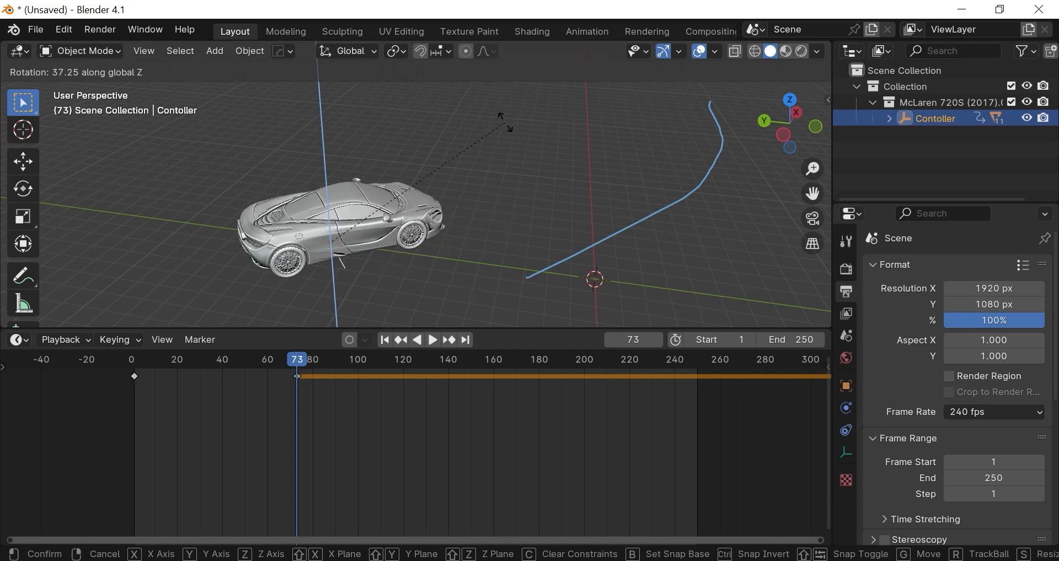
pyautogui.click(505, 123)
pyautogui.press('g')
pyautogui.press('y')
pyautogui.press('y')
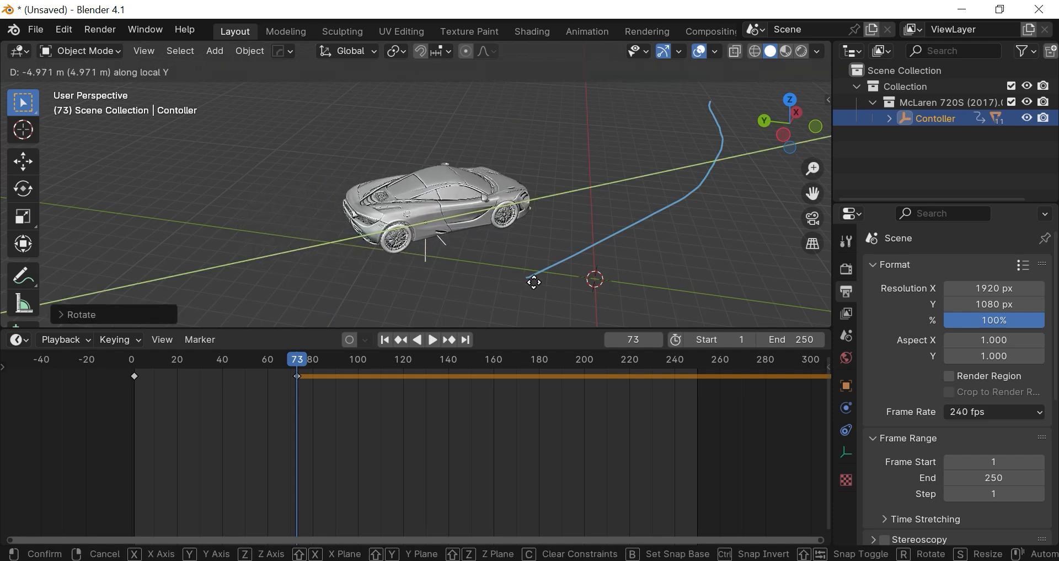
pyautogui.click(619, 264)
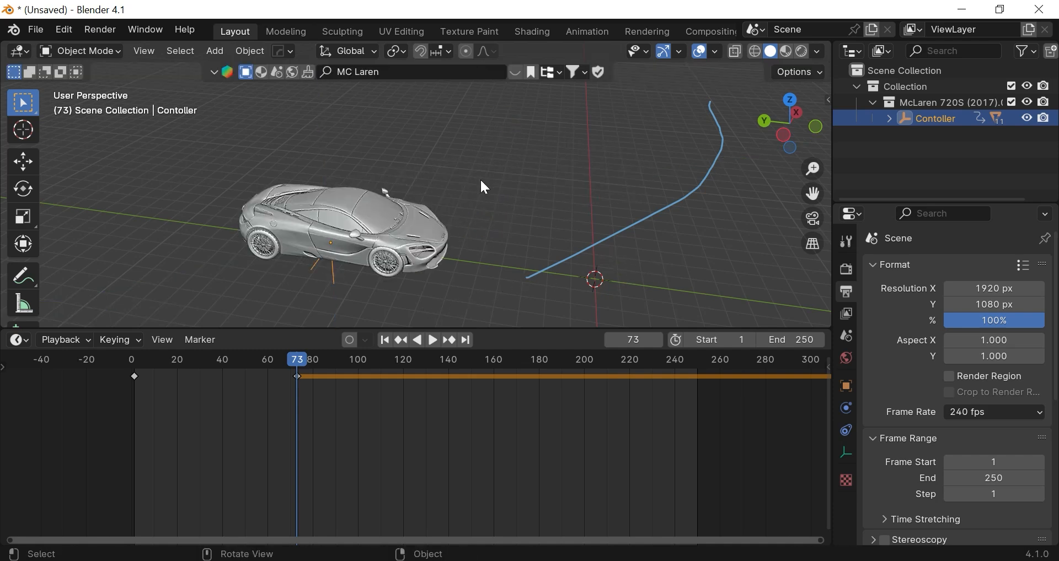